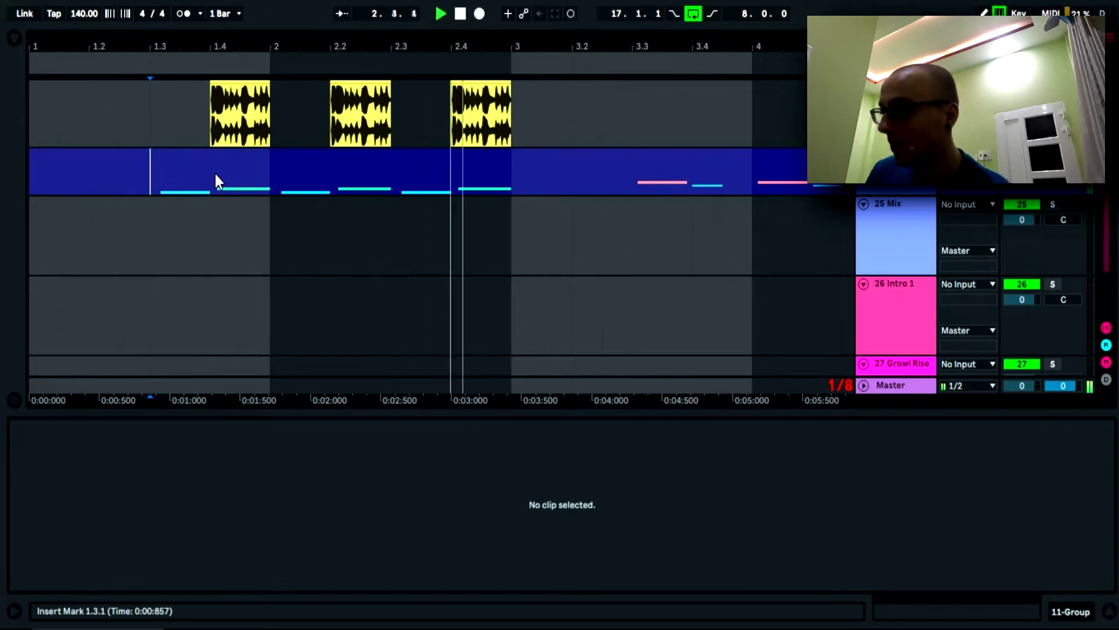
Step: Play the grouped bass clips from beat 1.4 and bring the group's GP (29) and First Hit tracks into view
{"action": "left_click", "coordinate": [215, 174]}
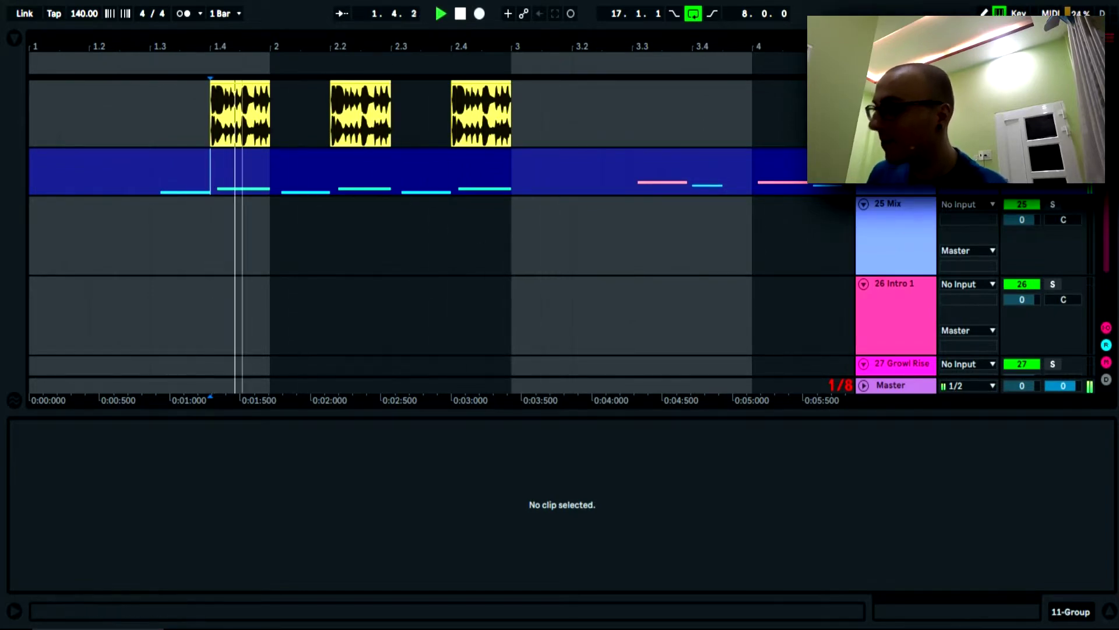
{"action": "scroll", "coordinate": [875, 201], "scroll_direction": "up", "scroll_amount": 10}
{"action": "scroll", "coordinate": [875, 203], "scroll_direction": "down", "scroll_amount": 4}
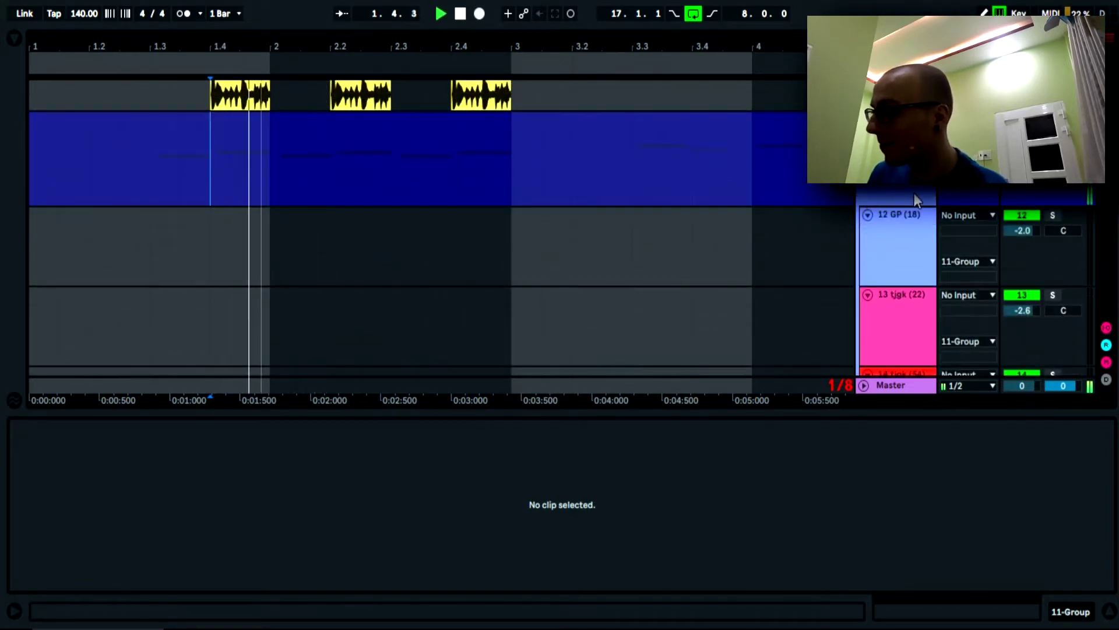
{"action": "scroll", "coordinate": [917, 200], "scroll_direction": "down", "scroll_amount": 10}
{"action": "key", "text": "space"}
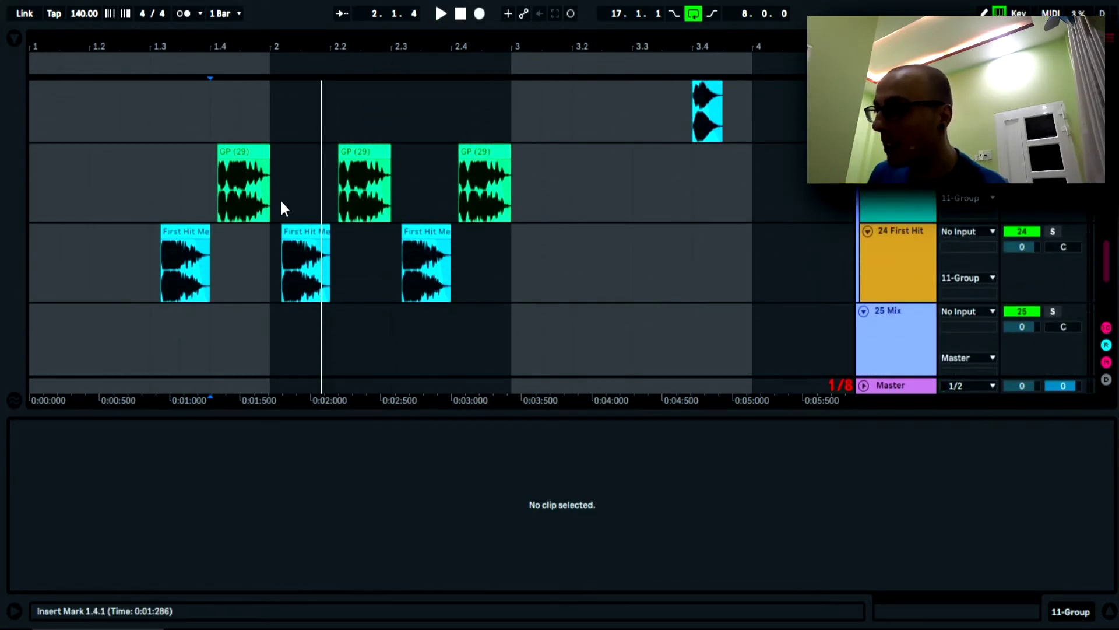
Step: Listen to the clips of the 24 First Hit track in solo from bar 2, ending with the solo switched off
{"action": "left_click", "coordinate": [284, 209]}
{"action": "key", "text": "space"}
{"action": "left_click", "coordinate": [1052, 232]}
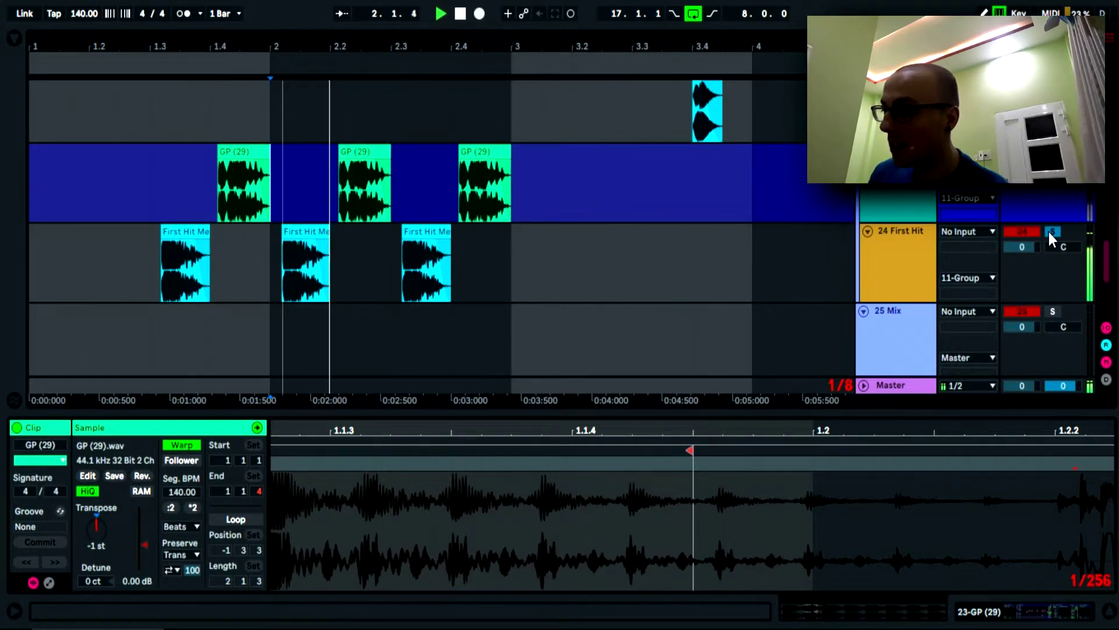
{"action": "key", "text": "space"}
{"action": "left_click", "coordinate": [1053, 231]}
Step: Audition the first GP (29) clip repeatedly with its track soloed, finishing with the solo off
{"action": "key", "text": "space"}
{"action": "key", "text": "space"}
{"action": "key", "text": "space"}
{"action": "key", "text": "space"}
{"action": "key", "text": "space"}
{"action": "key", "text": "space"}
{"action": "key", "text": "space"}
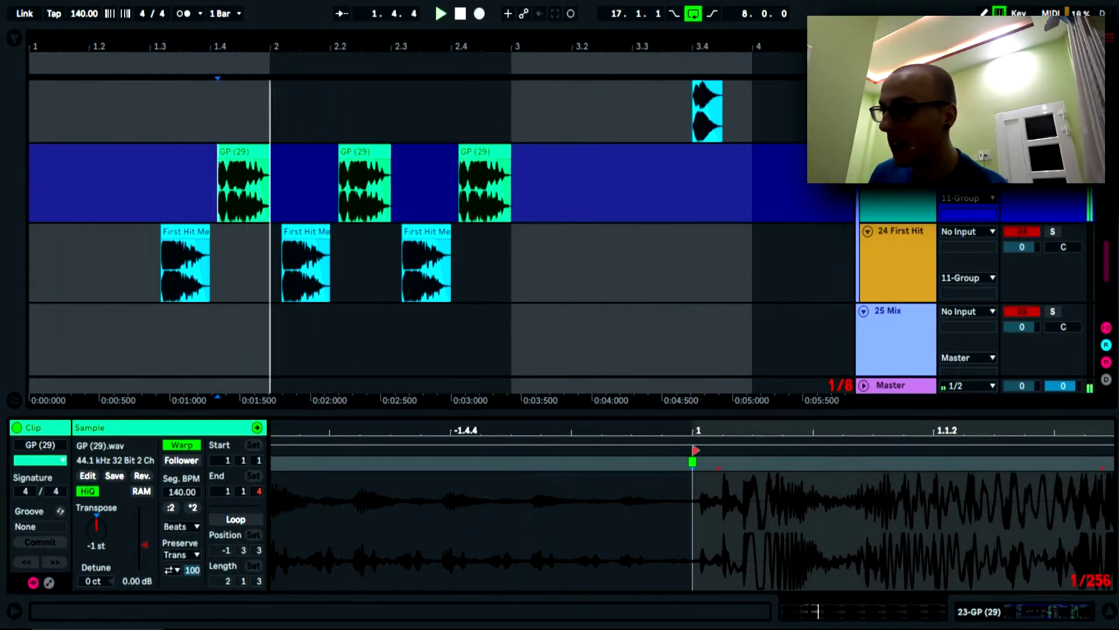
{"action": "key", "text": "space"}
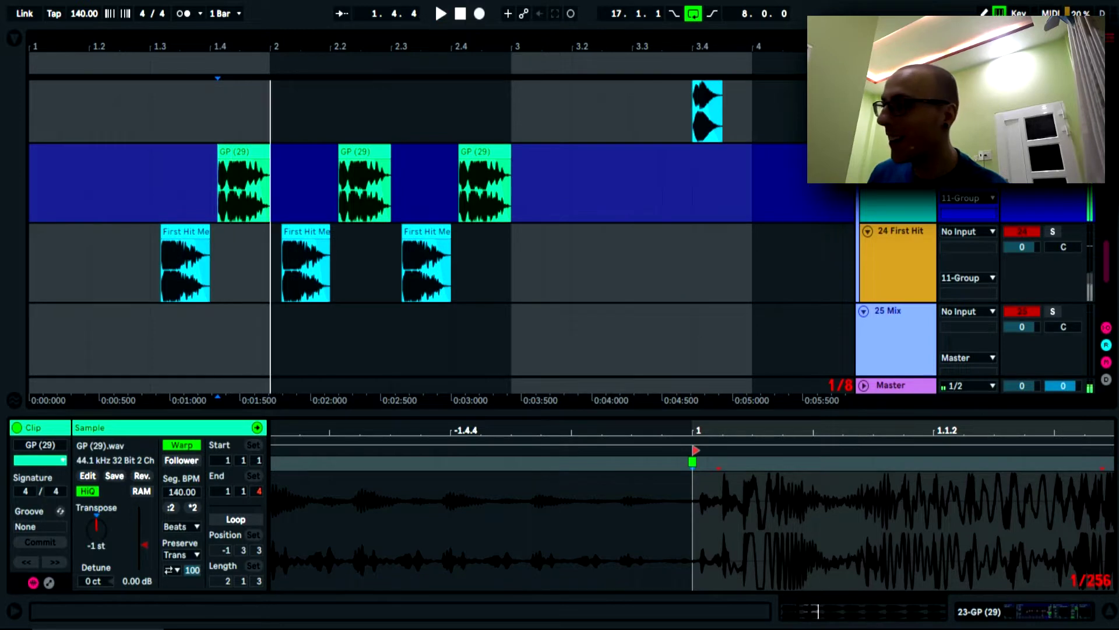
{"action": "left_click", "coordinate": [1052, 152]}
Step: Replay the first GP (29) clip from its start with the other tracks unmuted
{"action": "key", "text": "space"}
{"action": "key", "text": "space"}
{"action": "key", "text": "space"}
{"action": "key", "text": "space"}
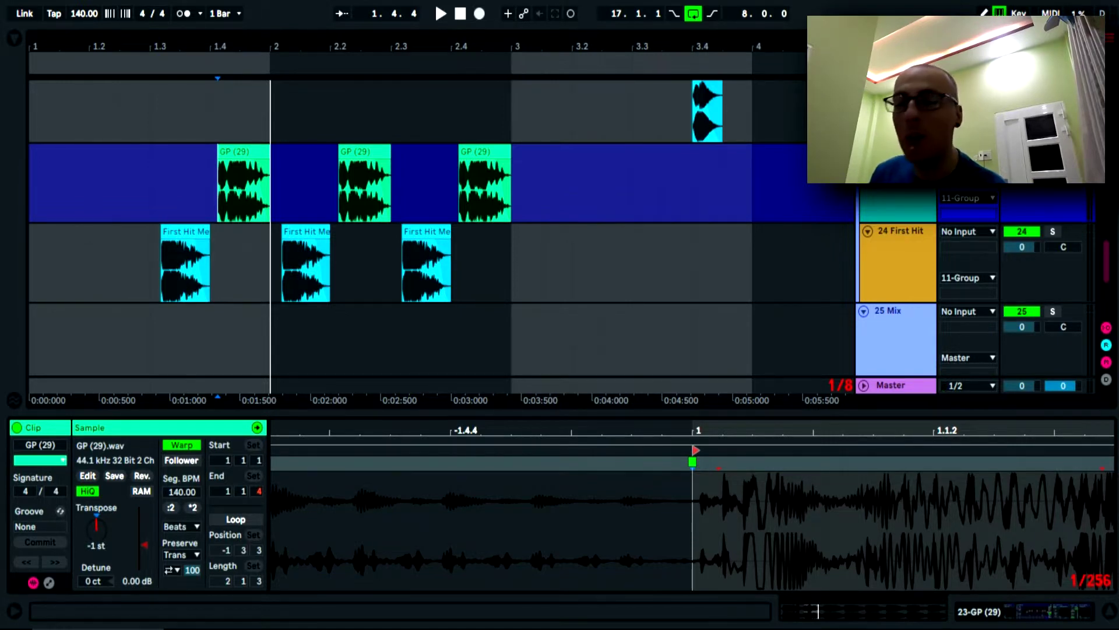
{"action": "key", "text": "space"}
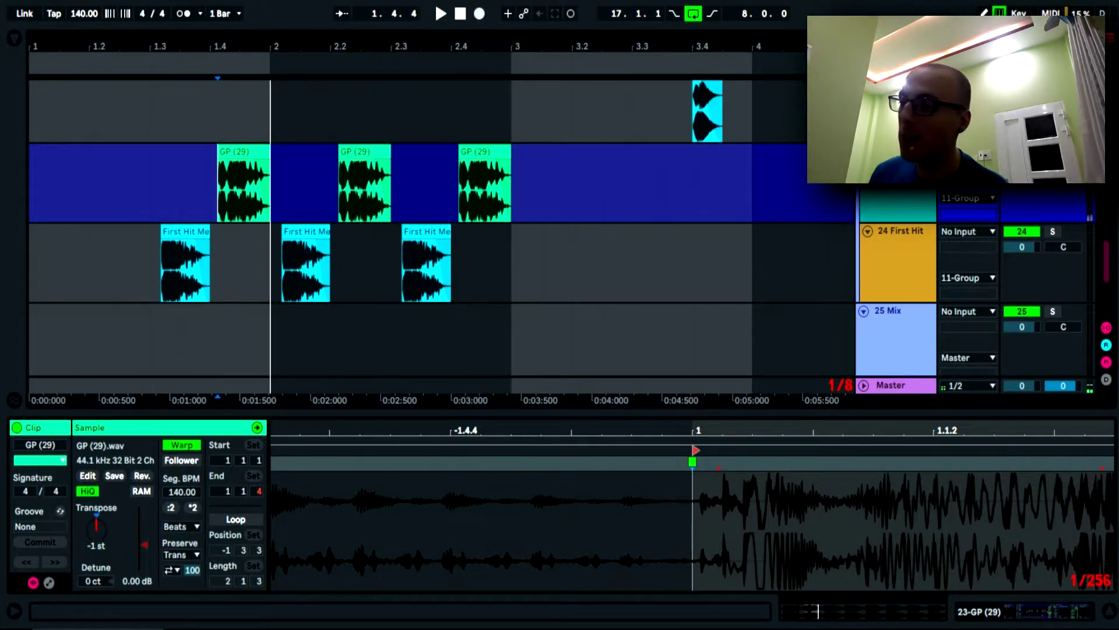
{"action": "key", "text": "space"}
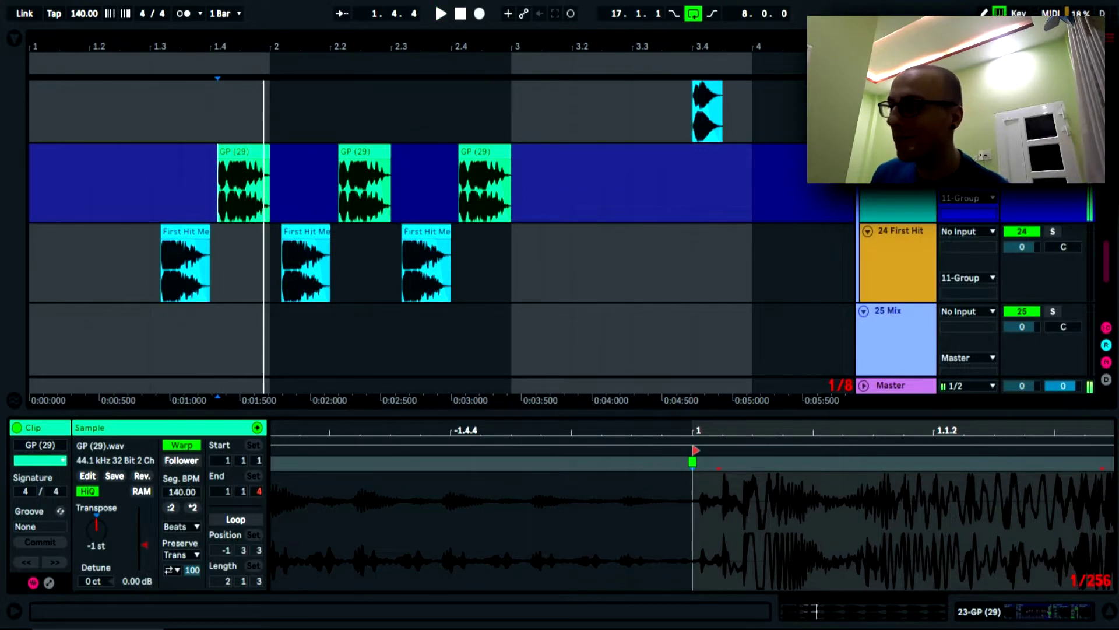
Step: Extend the arrangement loop so it runs from bar 9 to bar 25 and start playback
{"action": "left_click_drag", "start_coordinate": [256, 52], "coordinate": [256, 20]}
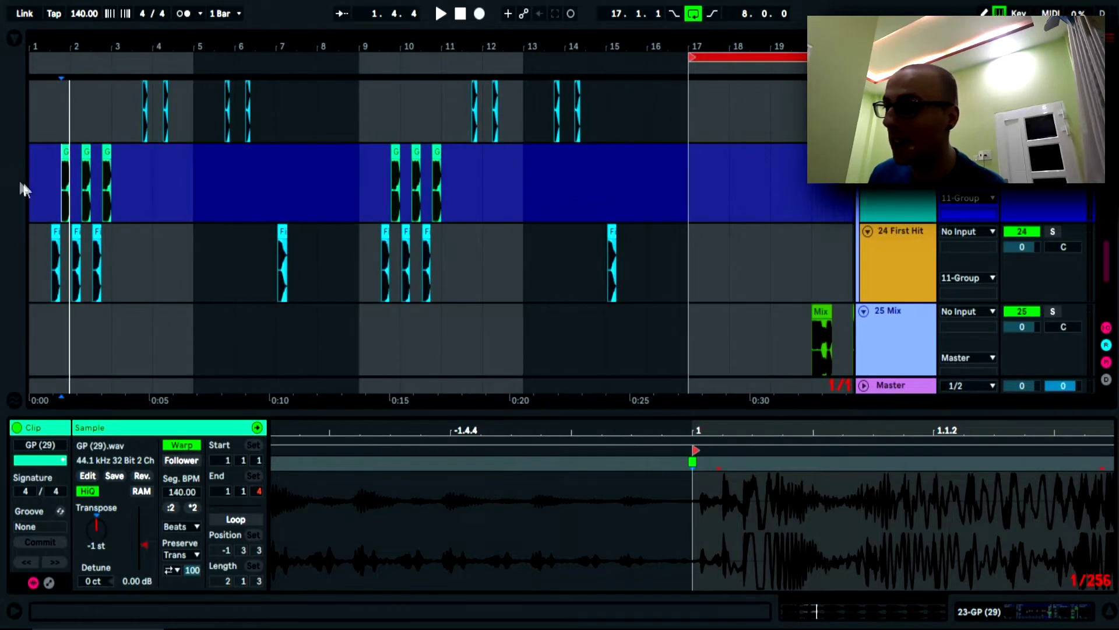
{"action": "left_click", "coordinate": [31, 182]}
{"action": "scroll", "coordinate": [307, 324], "scroll_direction": "up", "scroll_amount": 3}
{"action": "scroll", "coordinate": [308, 324], "scroll_direction": "down", "scroll_amount": 3}
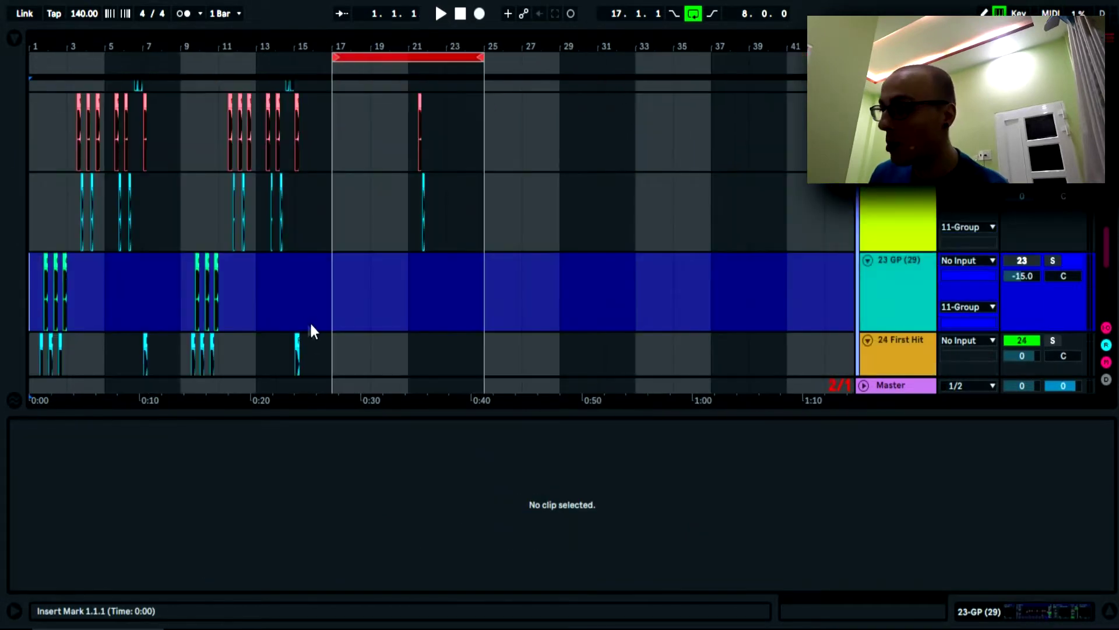
{"action": "left_click", "coordinate": [180, 273]}
{"action": "left_click_drag", "start_coordinate": [338, 61], "coordinate": [183, 59]}
{"action": "left_click", "coordinate": [439, 16]}
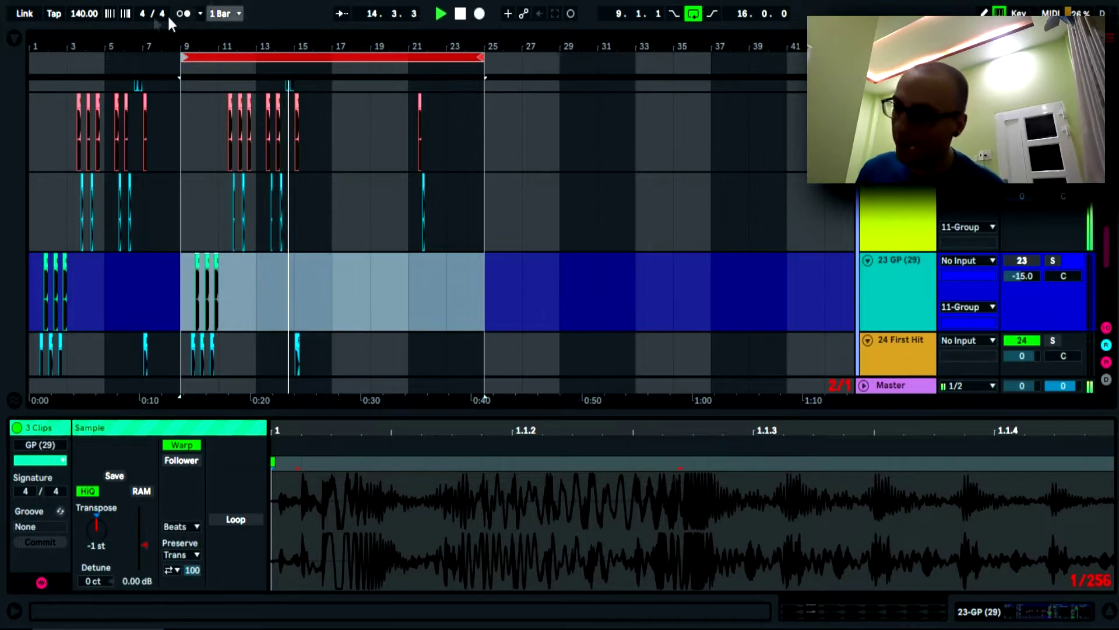
Step: Listen to the arrangement up to bar 22 and examine the Mix clip starting at bar 21 on the 25 Mix track
{"action": "left_click_drag", "start_coordinate": [137, 35], "coordinate": [644, 169]}
{"action": "scroll", "coordinate": [751, 197], "scroll_direction": "up", "scroll_amount": 5}
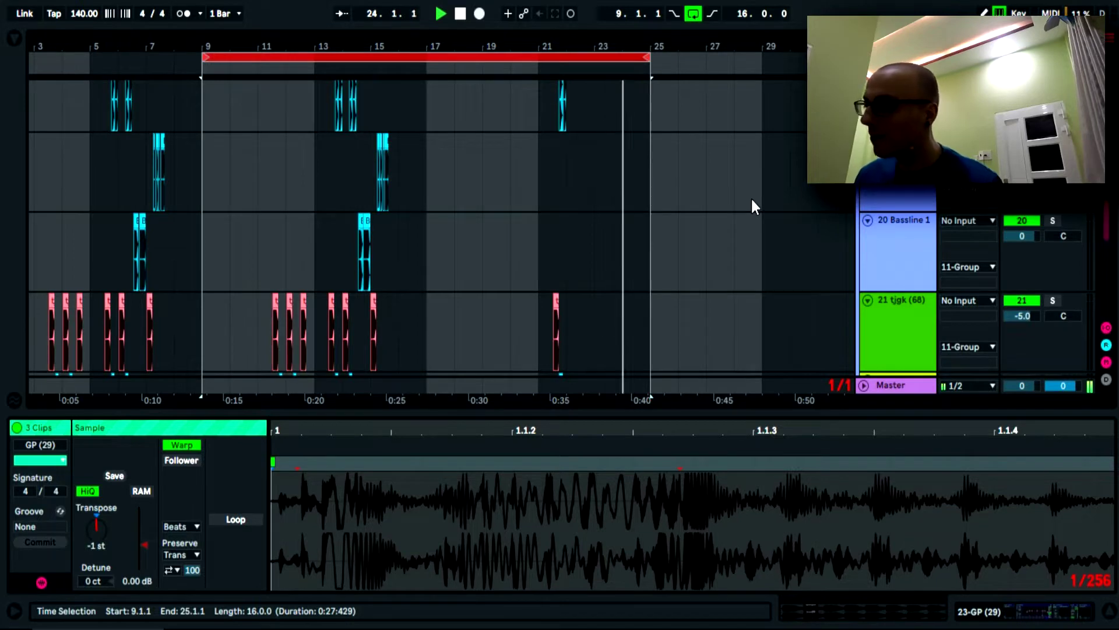
{"action": "left_click", "coordinate": [435, 260]}
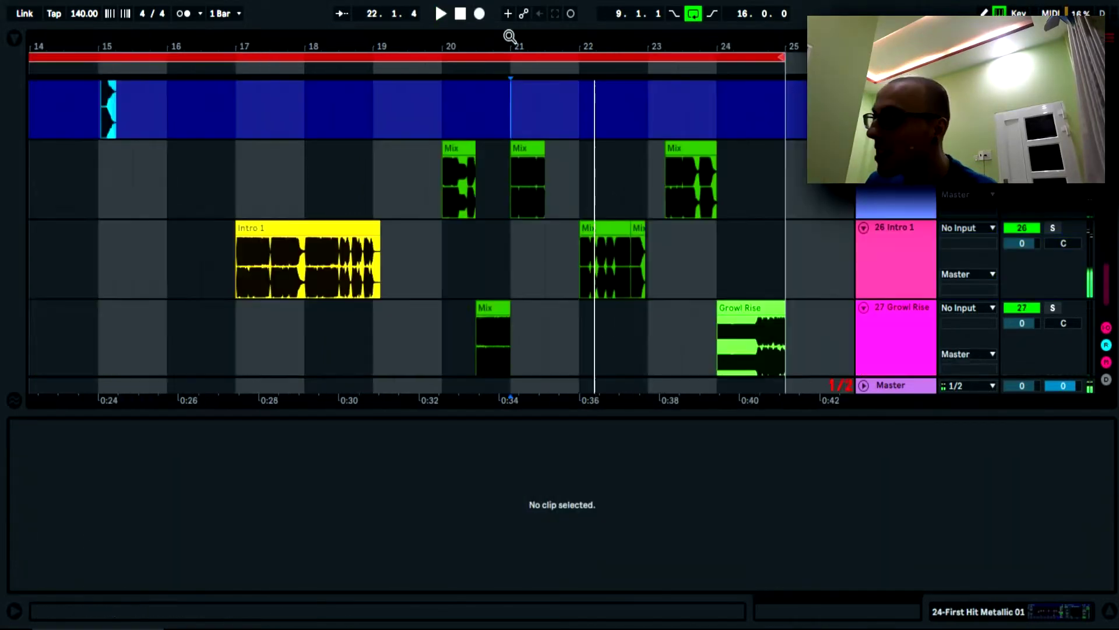
{"action": "left_click_drag", "start_coordinate": [511, 37], "coordinate": [501, 134]}
{"action": "left_click_drag", "start_coordinate": [376, 38], "coordinate": [368, 38]}
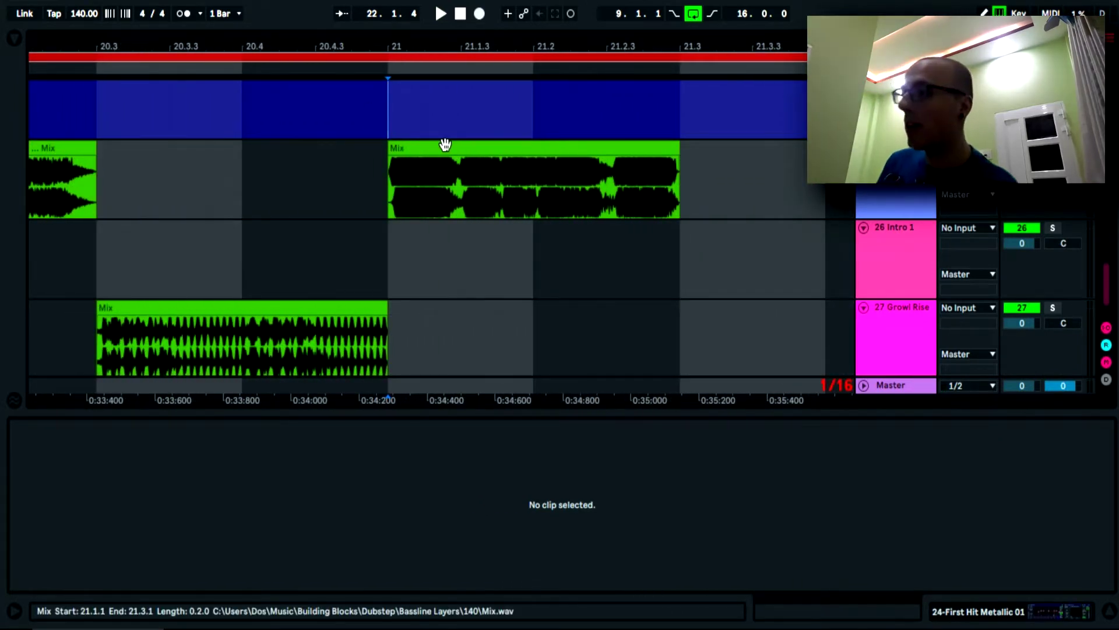
{"action": "key", "text": "space"}
Step: Audition the Mix clip at bar 21 from the waveform dip at 21.1.3 and split it there
{"action": "left_click", "coordinate": [453, 190]}
{"action": "key", "text": "space"}
{"action": "key", "text": "space"}
{"action": "key", "text": "space"}
{"action": "key", "text": "space"}
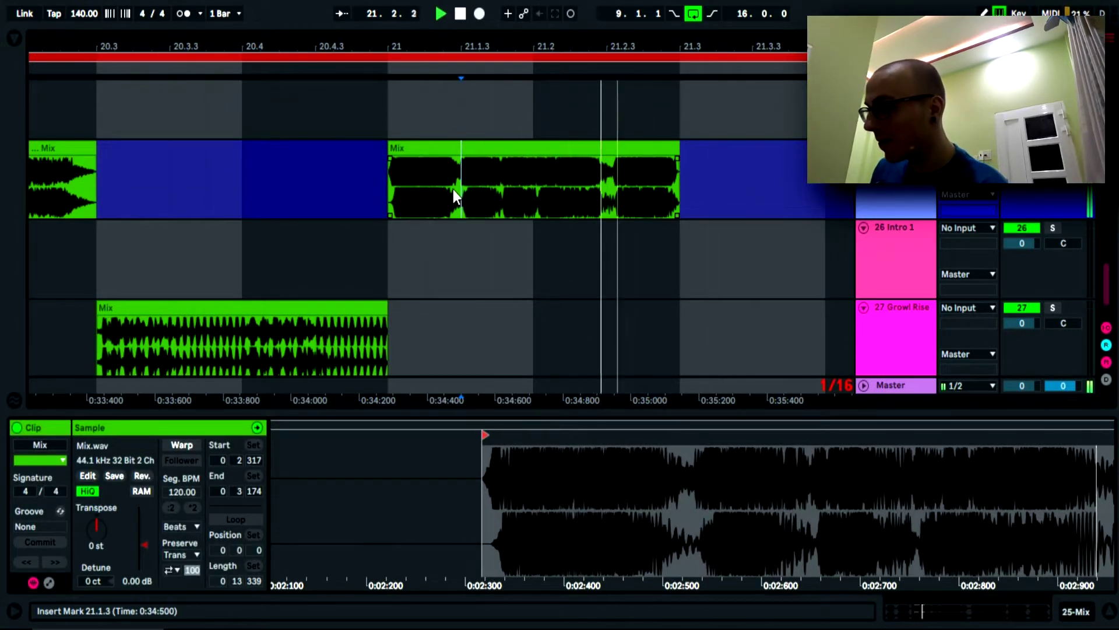
{"action": "key", "text": "space"}
{"action": "key", "text": "ctrl+e"}
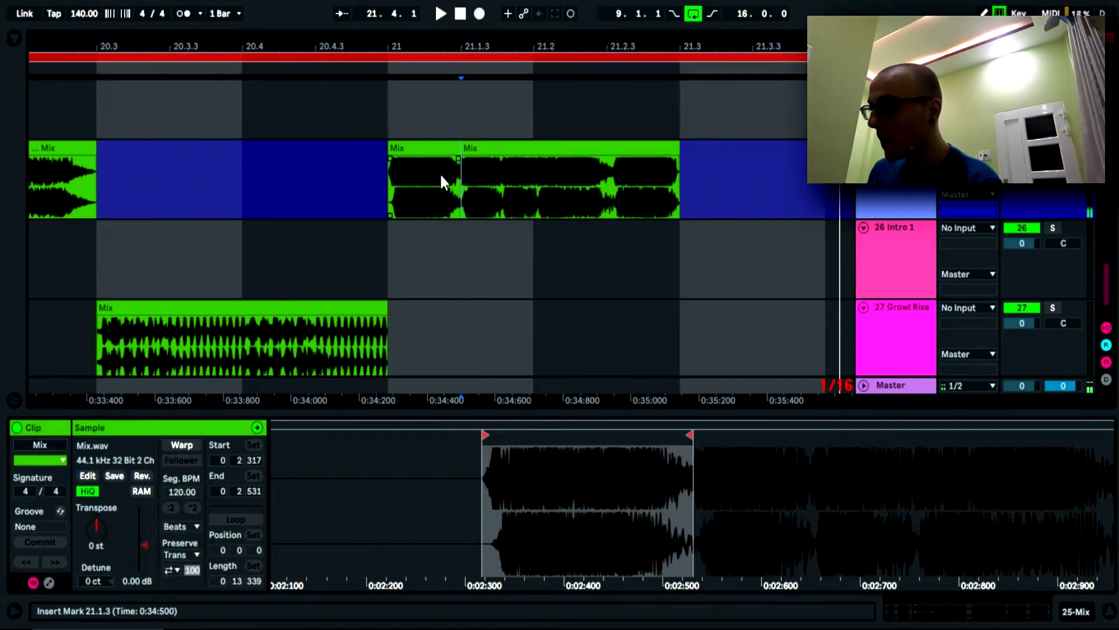
Step: Trim the second Mix piece's start to leave a short gap after 21.1.3, fade out the first piece, and play from bar 21
{"action": "left_click_drag", "start_coordinate": [441, 41], "coordinate": [455, 99]}
{"action": "left_click_drag", "start_coordinate": [463, 147], "coordinate": [485, 151]}
{"action": "left_click", "coordinate": [420, 148]}
{"action": "left_click_drag", "start_coordinate": [418, 148], "coordinate": [440, 168]}
{"action": "left_click", "coordinate": [369, 121]}
{"action": "key", "text": "space"}
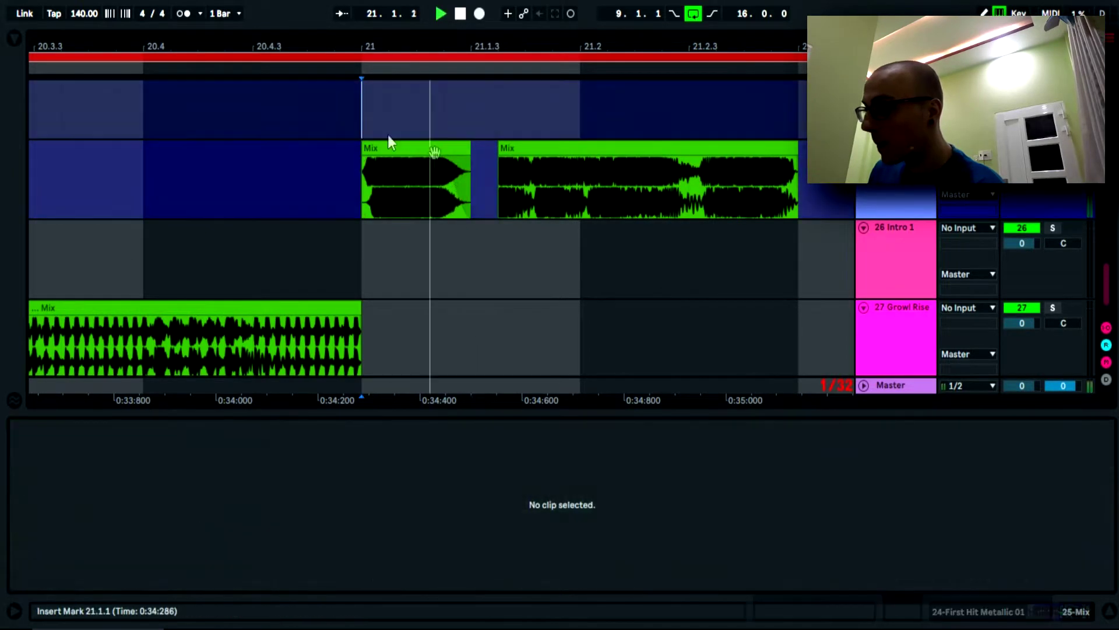
Step: Try the second Mix piece with its start at 21.1.3 and compare it by ear with the gapped version
{"action": "left_click_drag", "start_coordinate": [499, 146], "coordinate": [471, 150]}
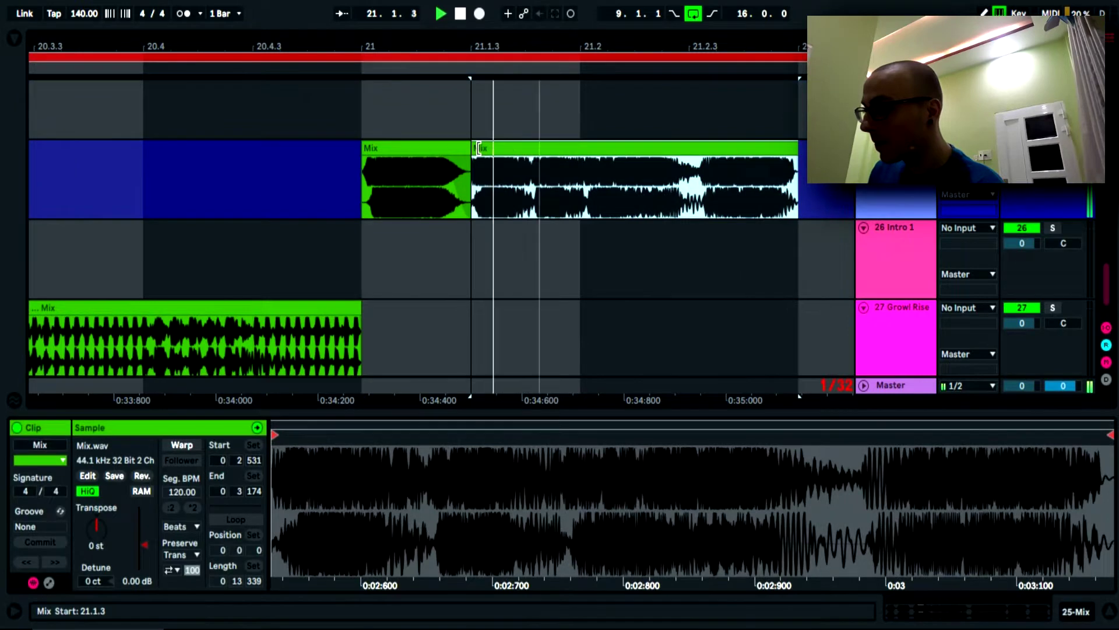
{"action": "key", "text": "space"}
{"action": "key", "text": "space"}
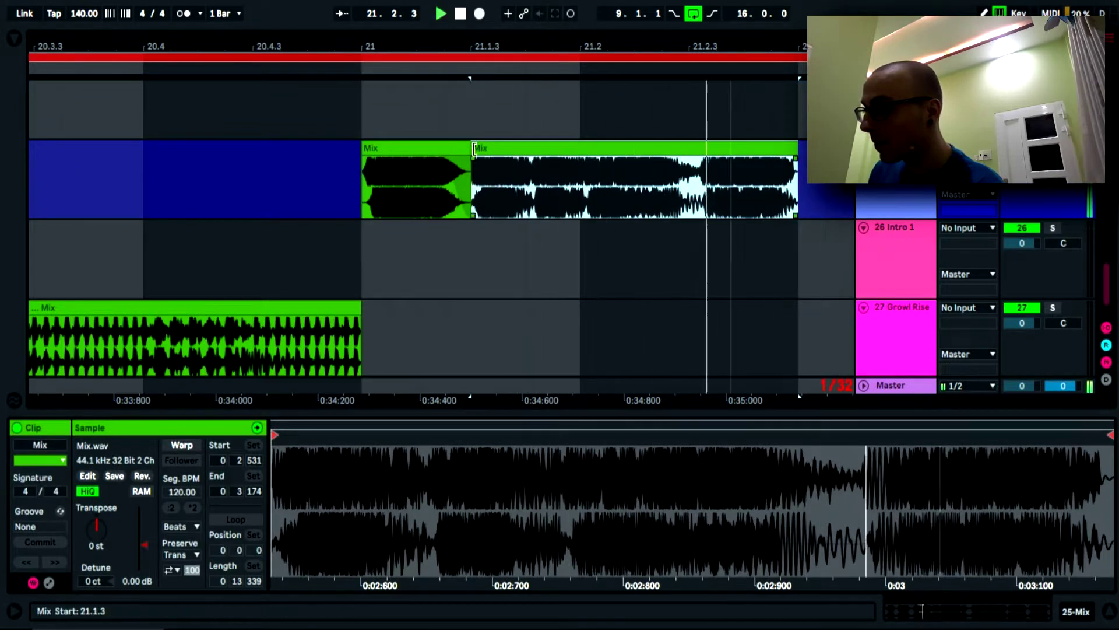
{"action": "key", "text": "space"}
{"action": "left_click_drag", "start_coordinate": [473, 148], "coordinate": [494, 144]}
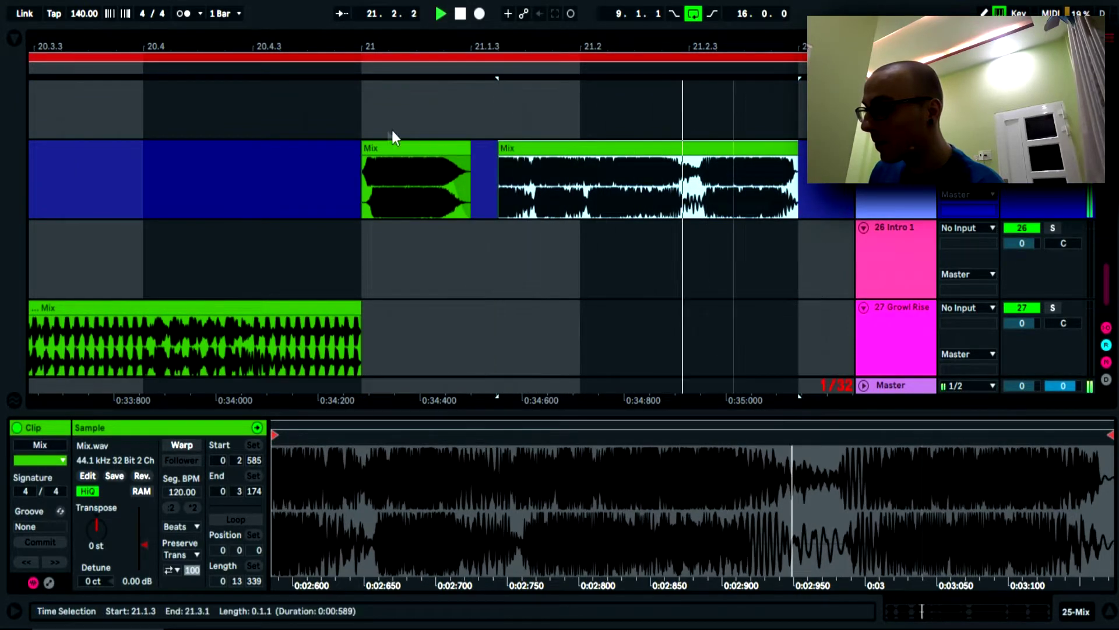
{"action": "left_click", "coordinate": [366, 128]}
{"action": "mouse_move", "coordinate": [500, 144]}
{"action": "left_mouse_down"}
{"action": "mouse_move", "coordinate": [519, 145]}
{"action": "mouse_move", "coordinate": [495, 156]}
{"action": "left_mouse_up"}
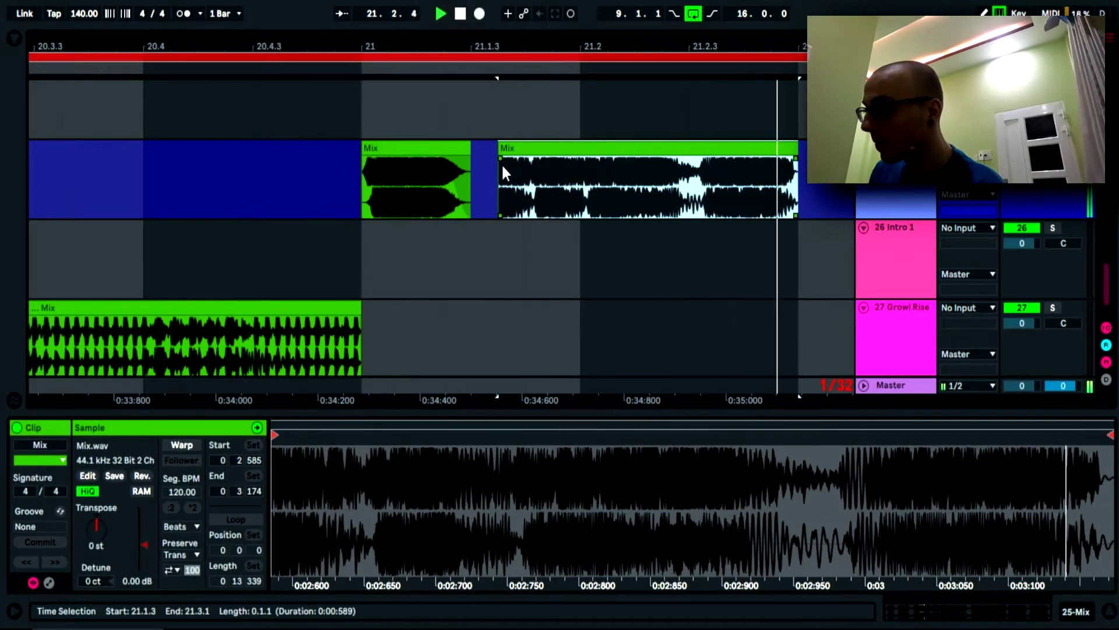
Step: Split the second Mix piece at the waveform dip just after 21.1.4 and fade in the new piece's start
{"action": "left_click", "coordinate": [537, 199]}
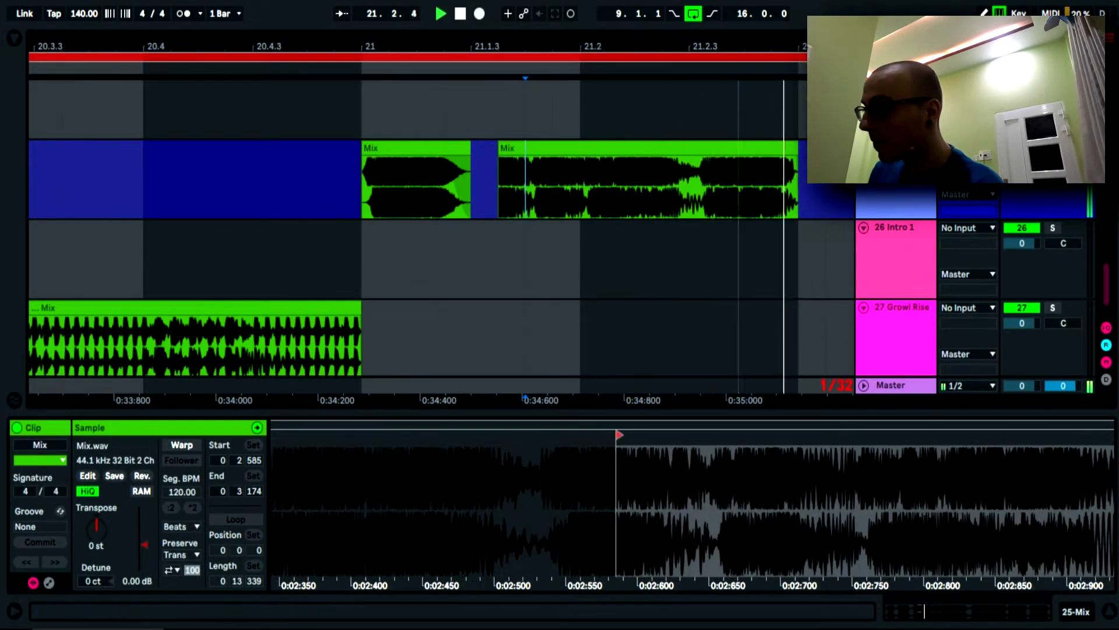
{"action": "left_click_drag", "start_coordinate": [592, 45], "coordinate": [536, 65]}
{"action": "key", "text": "space"}
{"action": "left_click", "coordinate": [376, 197]}
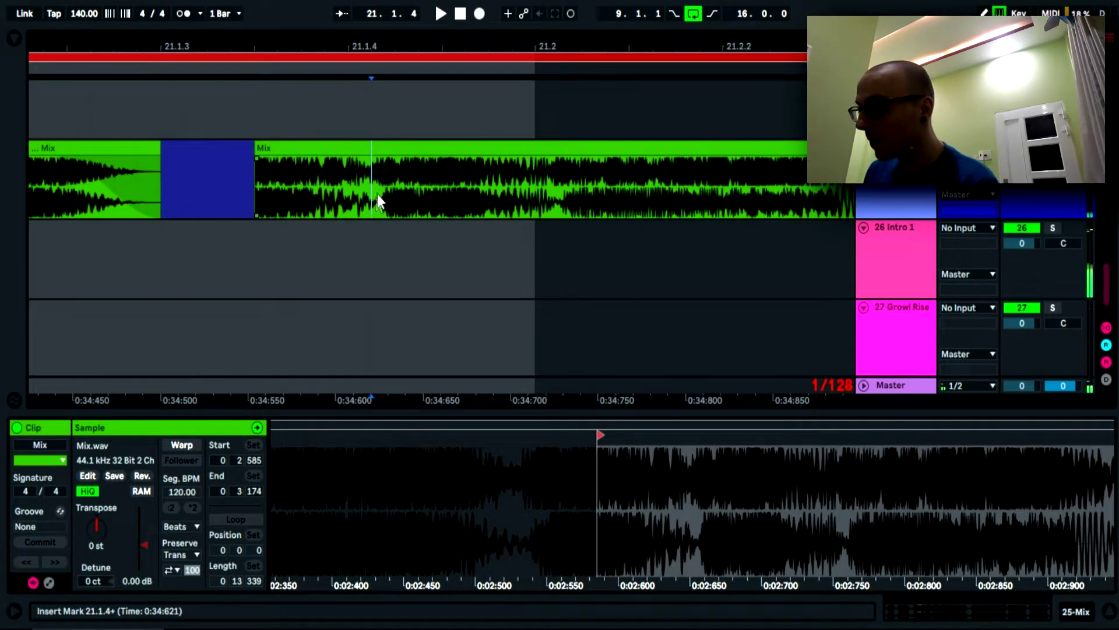
{"action": "key", "text": "ctrl+e"}
{"action": "mouse_move", "coordinate": [373, 175]}
{"action": "left_mouse_down"}
{"action": "mouse_move", "coordinate": [396, 178]}
{"action": "mouse_move", "coordinate": [426, 156]}
{"action": "mouse_move", "coordinate": [376, 154]}
{"action": "left_mouse_up"}
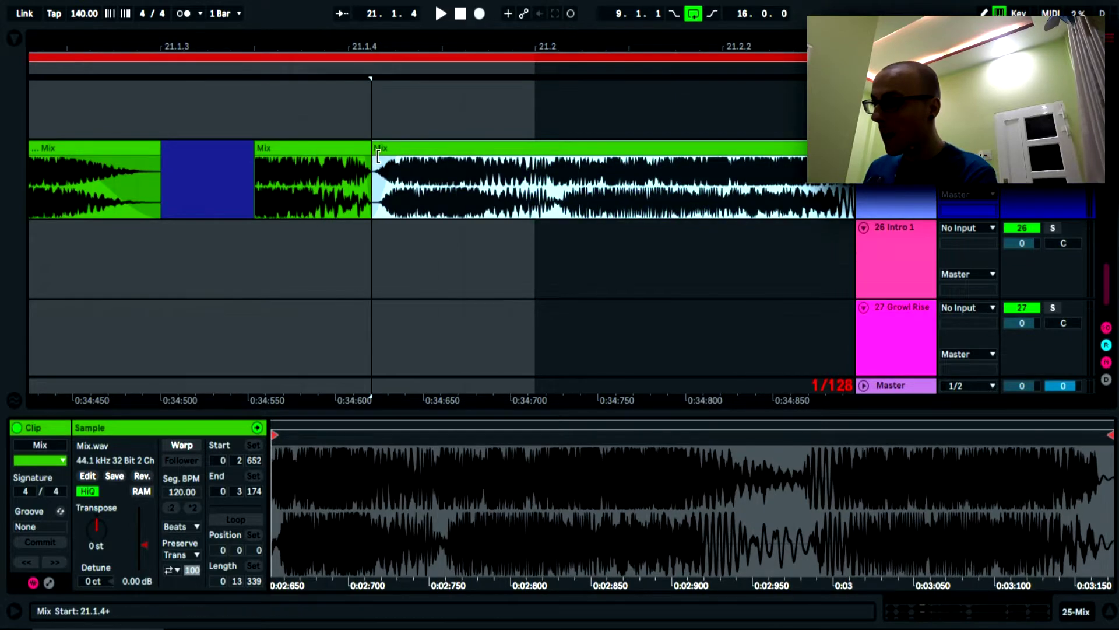
Step: Play back the chopped Mix pieces from 21.1.3 and again from bar 21
{"action": "left_click", "coordinate": [166, 188]}
{"action": "key", "text": "space"}
{"action": "left_click_drag", "start_coordinate": [222, 44], "coordinate": [221, 12]}
{"action": "key", "text": "space"}
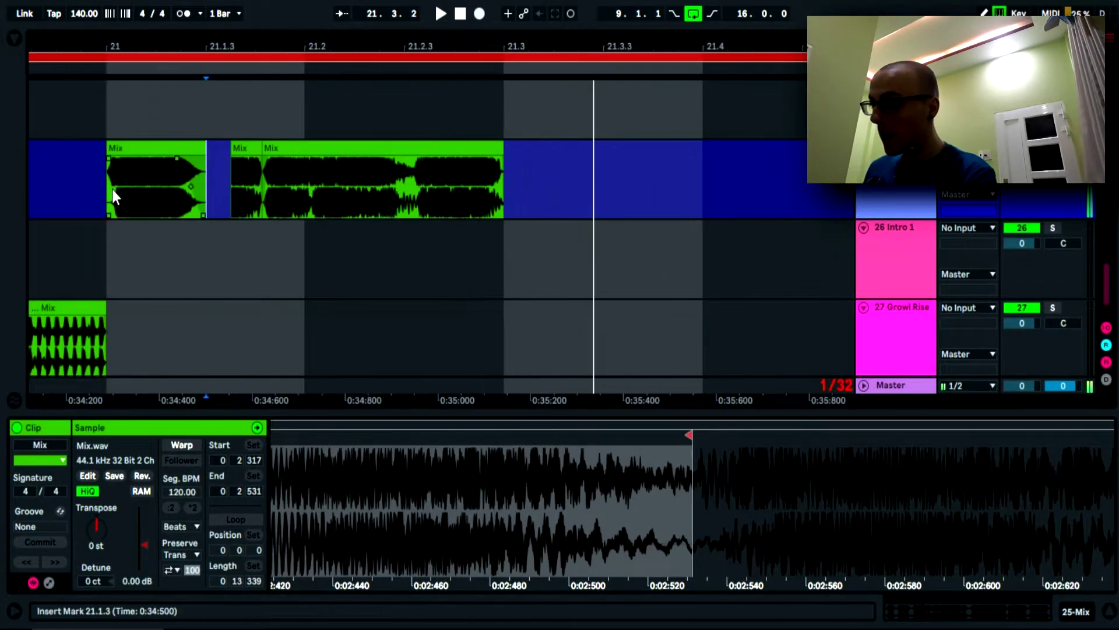
{"action": "left_click", "coordinate": [110, 191]}
{"action": "key", "text": "space"}
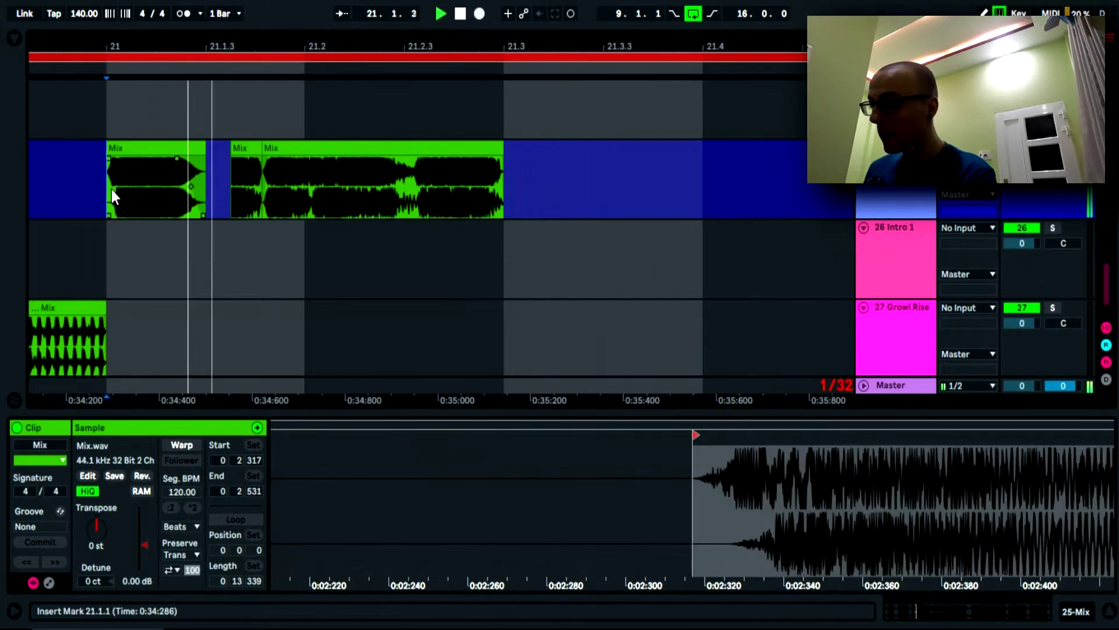
Step: Split the last Mix piece just after 21.2 and add short fades on both sides of the cut
{"action": "left_click", "coordinate": [305, 203]}
{"action": "key", "text": "plus"}
{"action": "key", "text": "plus"}
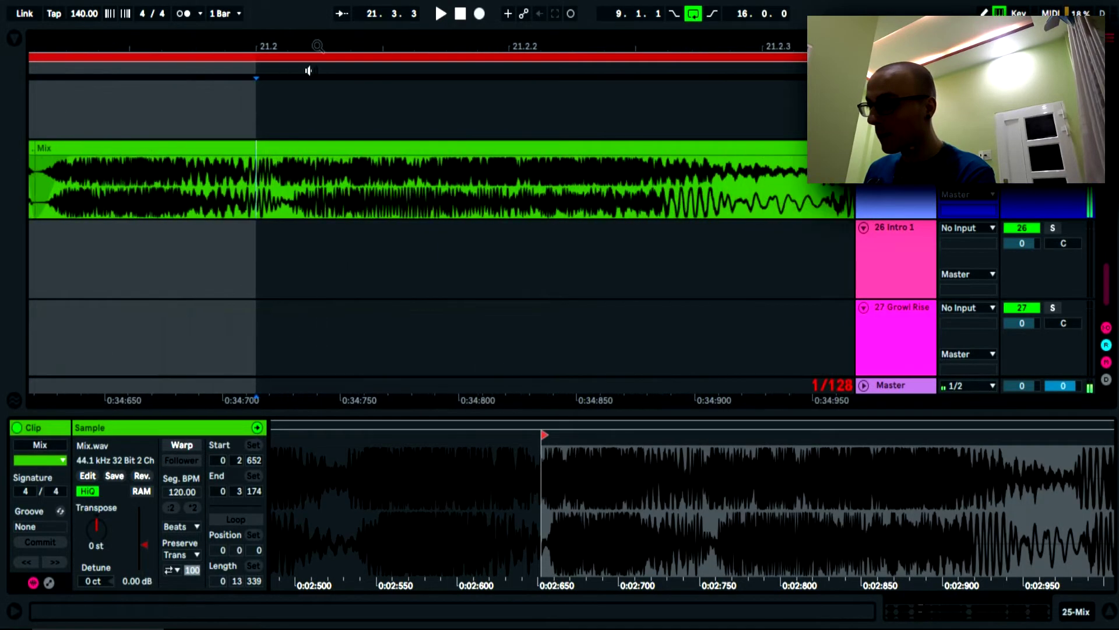
{"action": "left_click", "coordinate": [285, 196]}
{"action": "key", "text": "ctrl+e"}
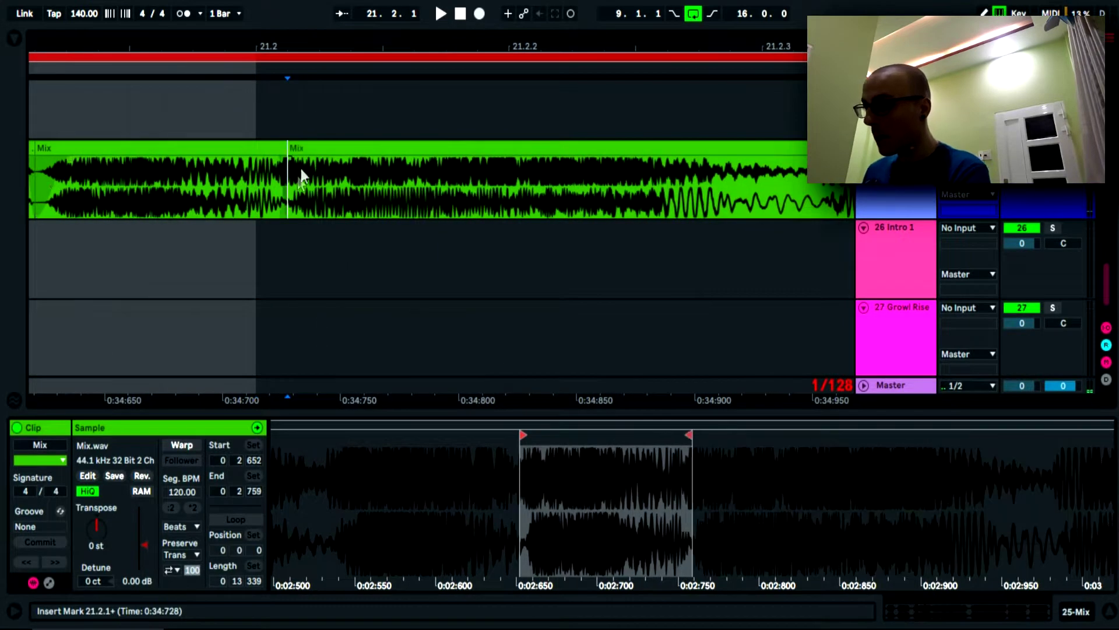
{"action": "mouse_move", "coordinate": [290, 150]}
{"action": "left_mouse_down"}
{"action": "mouse_move", "coordinate": [345, 158]}
{"action": "mouse_move", "coordinate": [282, 163]}
{"action": "left_mouse_up"}
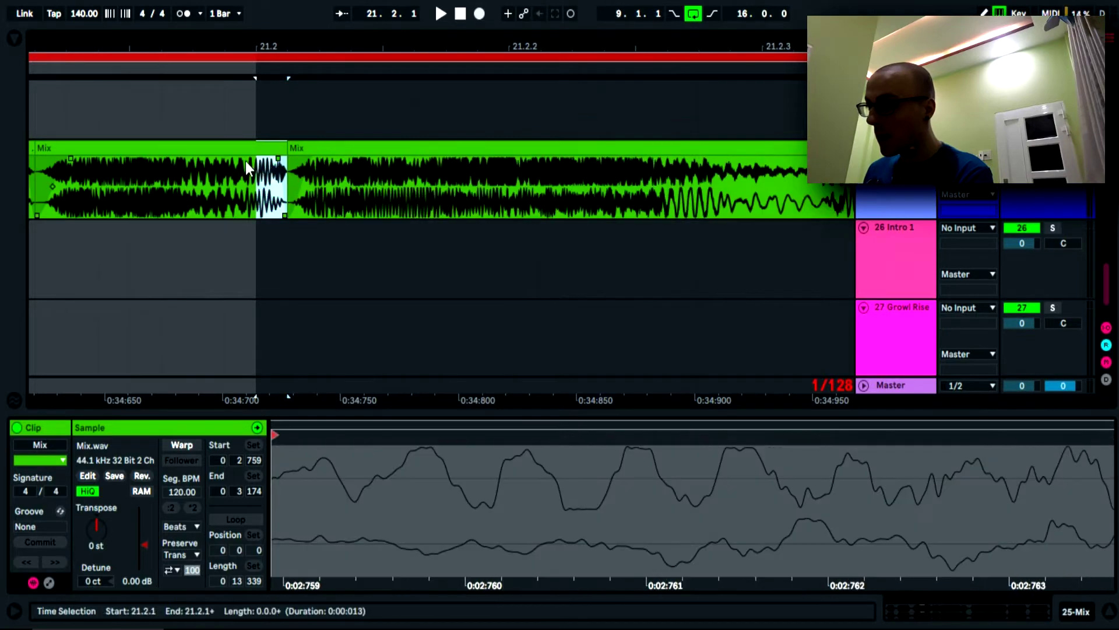
Step: Listen to the transition across the cut just after 21.2
{"action": "left_click", "coordinate": [39, 121]}
{"action": "key", "text": "space"}
{"action": "mouse_move", "coordinate": [149, 45]}
{"action": "left_mouse_down"}
{"action": "mouse_move", "coordinate": [150, 12]}
{"action": "mouse_move", "coordinate": [149, 41]}
{"action": "left_mouse_up"}
{"action": "key", "text": "space"}
Step: Split the last Mix piece at the dip around 21.2.3, leave a short gap there, and fade the gap's edges and the clip's end
{"action": "left_click", "coordinate": [352, 201]}
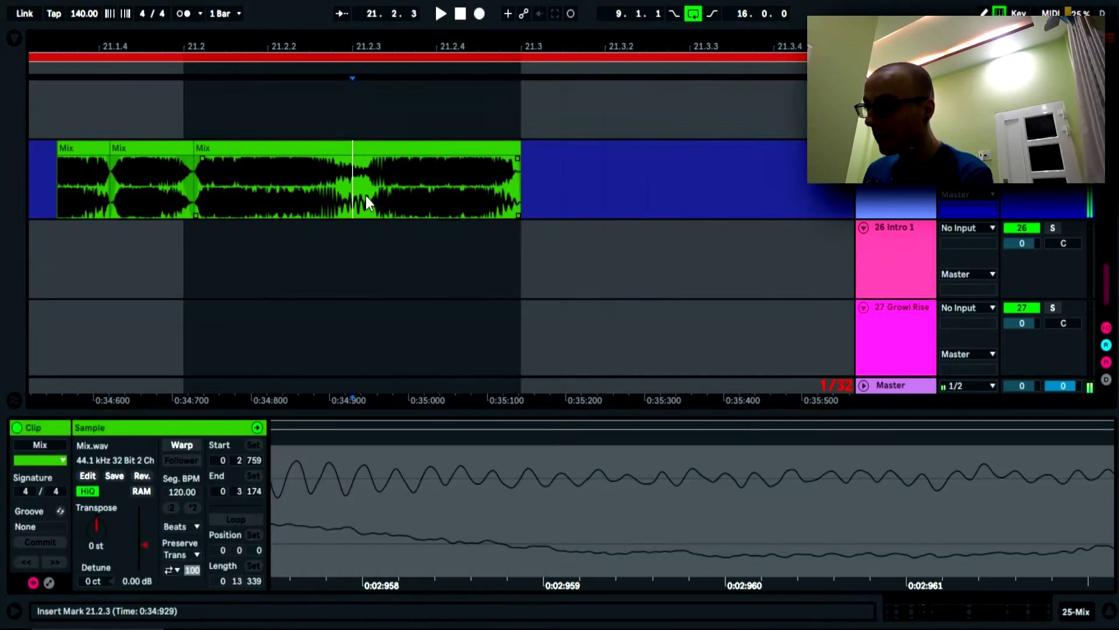
{"action": "left_click_drag", "start_coordinate": [367, 46], "coordinate": [367, 76]}
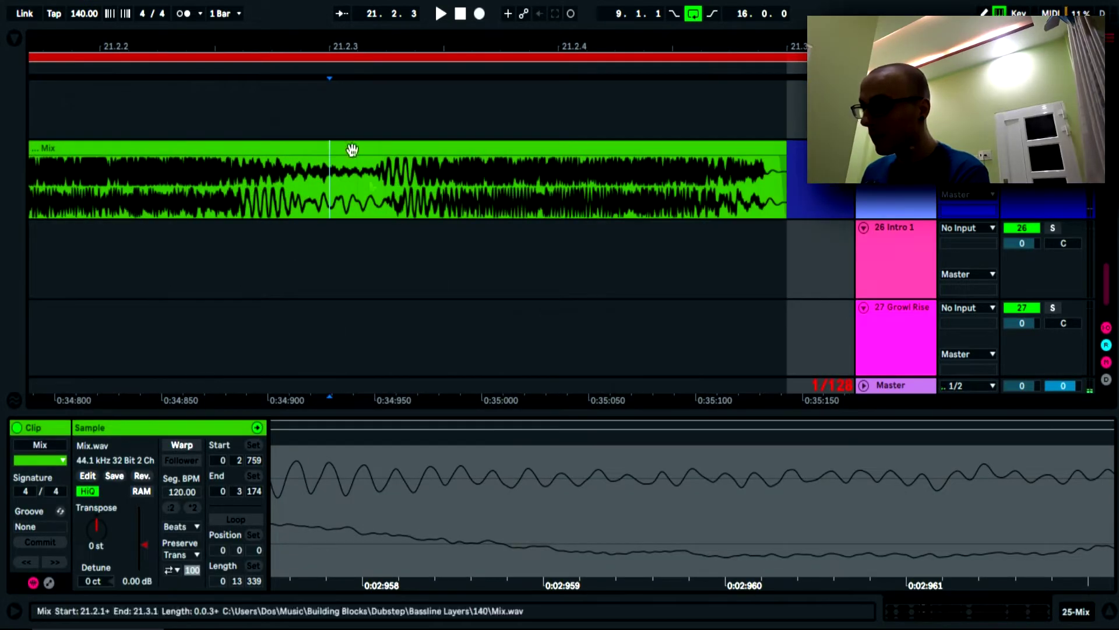
{"action": "left_click", "coordinate": [358, 196]}
{"action": "key", "text": "ctrl+e"}
{"action": "left_click_drag", "start_coordinate": [354, 153], "coordinate": [273, 157]}
{"action": "mouse_move", "coordinate": [358, 162]}
{"action": "left_mouse_down"}
{"action": "mouse_move", "coordinate": [401, 161]}
{"action": "mouse_move", "coordinate": [389, 166]}
{"action": "left_mouse_up"}
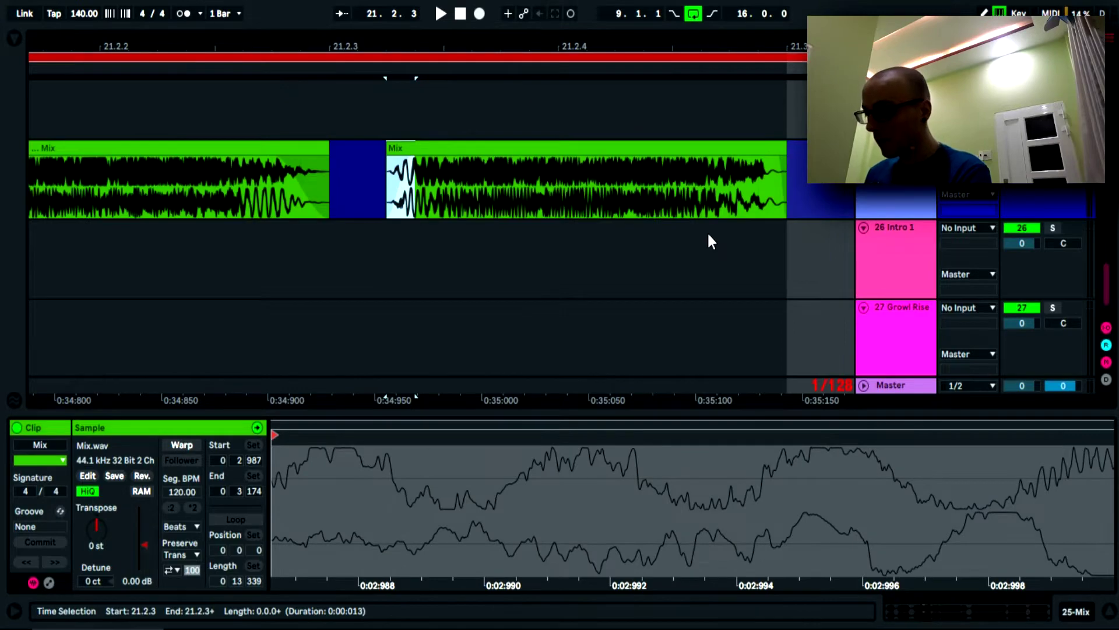
{"action": "left_click_drag", "start_coordinate": [779, 159], "coordinate": [756, 147]}
Step: Play the chopped Mix pieces repeatedly to check the gaps and fades across bar 21
{"action": "key", "text": "space"}
{"action": "key", "text": "space"}
{"action": "key", "text": "space"}
{"action": "left_click_drag", "start_coordinate": [681, 47], "coordinate": [681, 6]}
{"action": "key", "text": "space"}
{"action": "key", "text": "space"}
{"action": "key", "text": "space"}
{"action": "key", "text": "space"}
{"action": "left_click", "coordinate": [544, 175]}
{"action": "key", "text": "space"}
{"action": "key", "text": "space"}
{"action": "key", "text": "space"}
{"action": "key", "text": "space"}
Step: Extend the second Mix piece's start back to 21.1.3 with a short fade-in, and play the result from bar 21
{"action": "left_click_drag", "start_coordinate": [576, 48], "coordinate": [577, 88]}
{"action": "key", "text": "space"}
{"action": "key", "text": "space"}
{"action": "left_click_drag", "start_coordinate": [616, 145], "coordinate": [597, 157]}
{"action": "key", "text": "space"}
{"action": "key", "text": "space"}
{"action": "key", "text": "space"}
{"action": "key", "text": "space"}
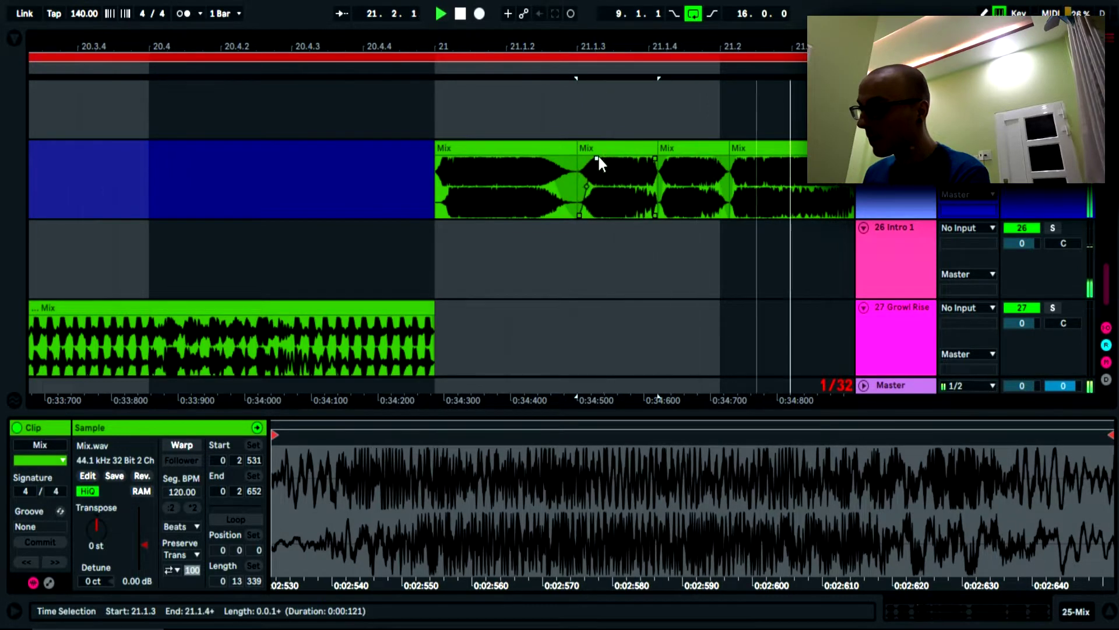
{"action": "left_click", "coordinate": [435, 110]}
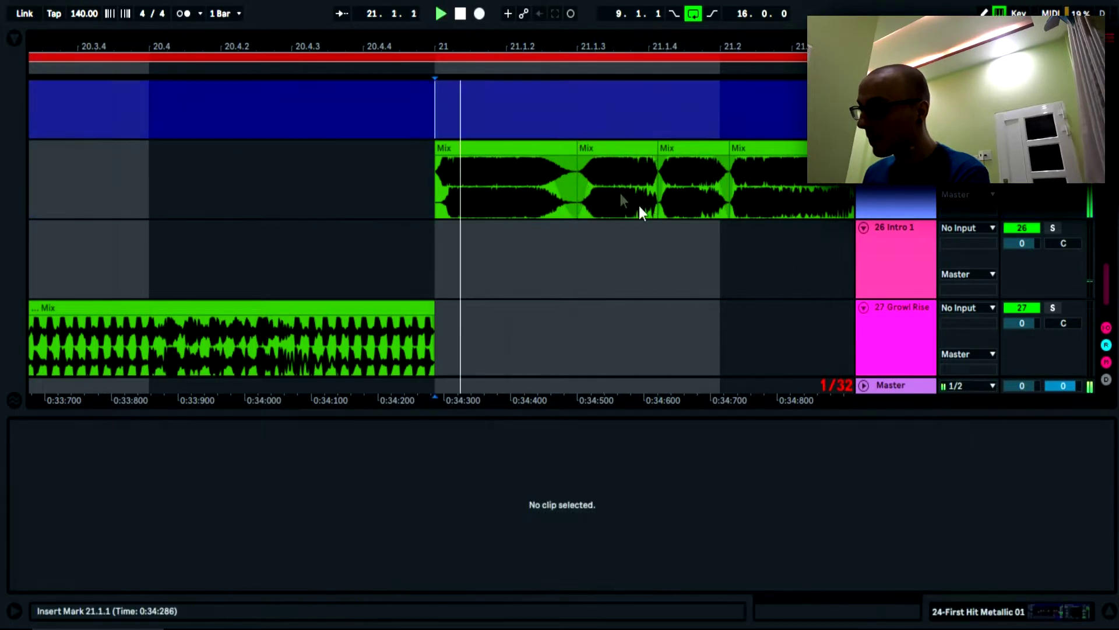
Step: Lengthen the fades on the second and third Mix pieces between 21.1.3 and 21.2, playing the pieces to check them
{"action": "left_click", "coordinate": [653, 159]}
{"action": "left_click", "coordinate": [597, 156]}
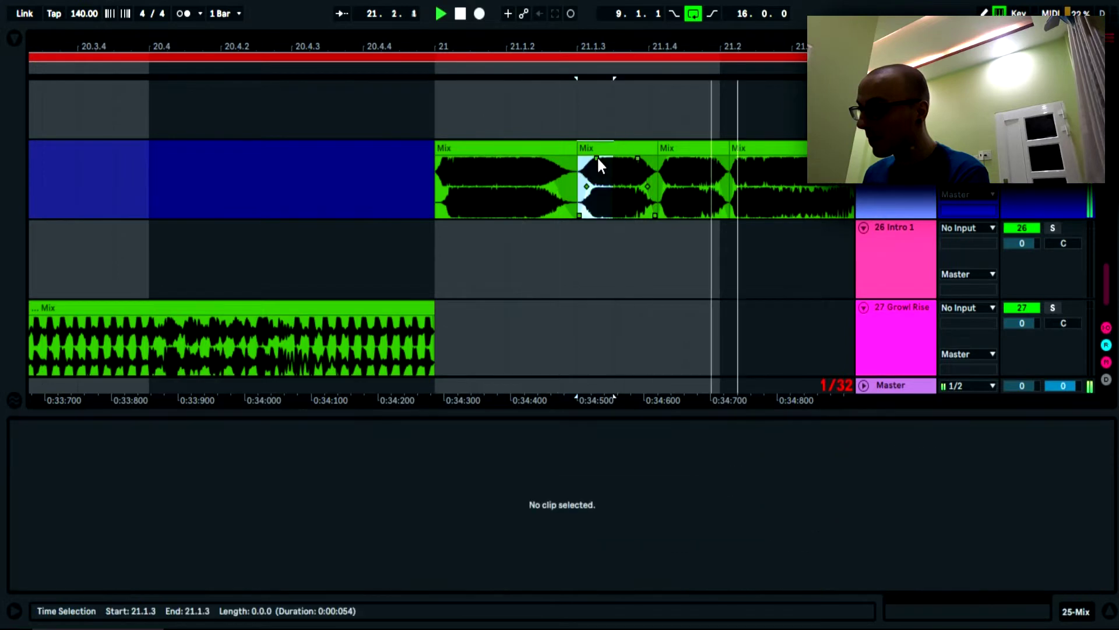
{"action": "left_click_drag", "start_coordinate": [597, 158], "coordinate": [629, 159]}
{"action": "key", "text": "space"}
{"action": "key", "text": "space"}
{"action": "key", "text": "space"}
{"action": "key", "text": "space"}
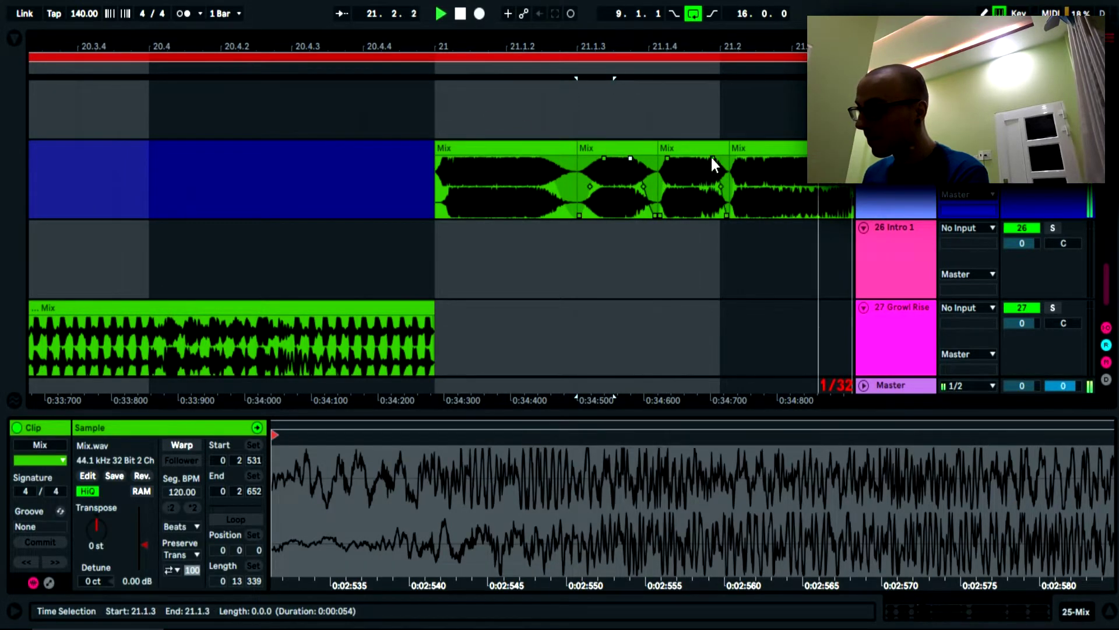
{"action": "left_click_drag", "start_coordinate": [712, 156], "coordinate": [683, 159]}
{"action": "left_click", "coordinate": [705, 160]}
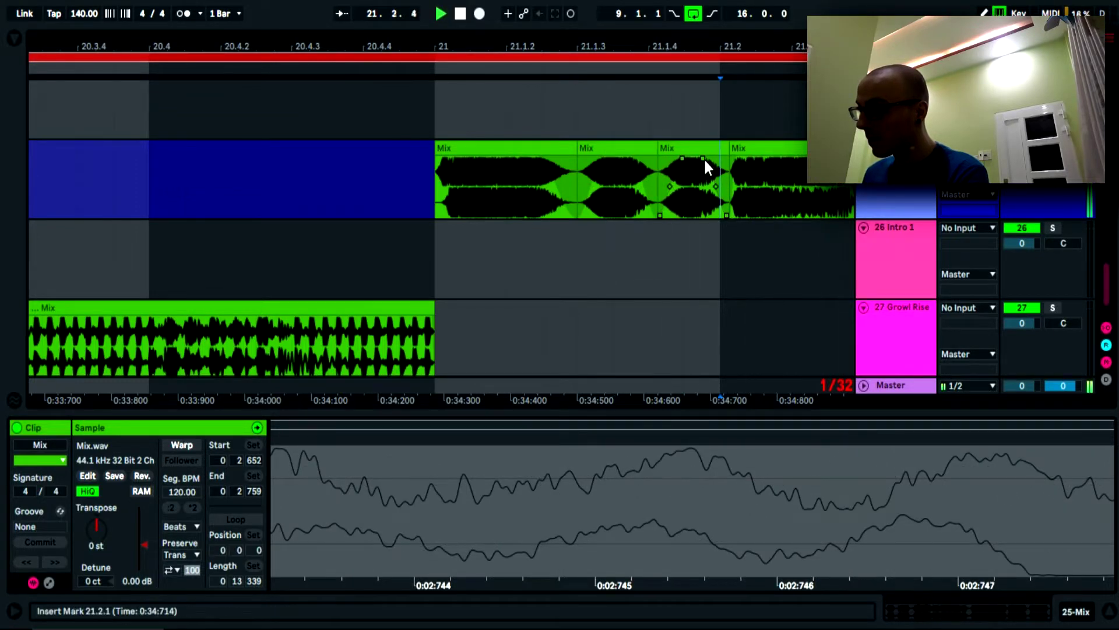
Step: Play the chopped Mix pieces repeatedly from bar 21 to judge the reshaped fades
{"action": "left_click", "coordinate": [436, 104]}
{"action": "key", "text": "space"}
{"action": "key", "text": "space"}
{"action": "key", "text": "space"}
{"action": "key", "text": "space"}
{"action": "key", "text": "space"}
{"action": "key", "text": "space"}
{"action": "key", "text": "space"}
Step: Shift the first Mix piece to start slightly after bar 21, at about 0:34:290, and play from bar 21
{"action": "scroll", "coordinate": [440, 56], "scroll_direction": "up", "scroll_amount": 3}
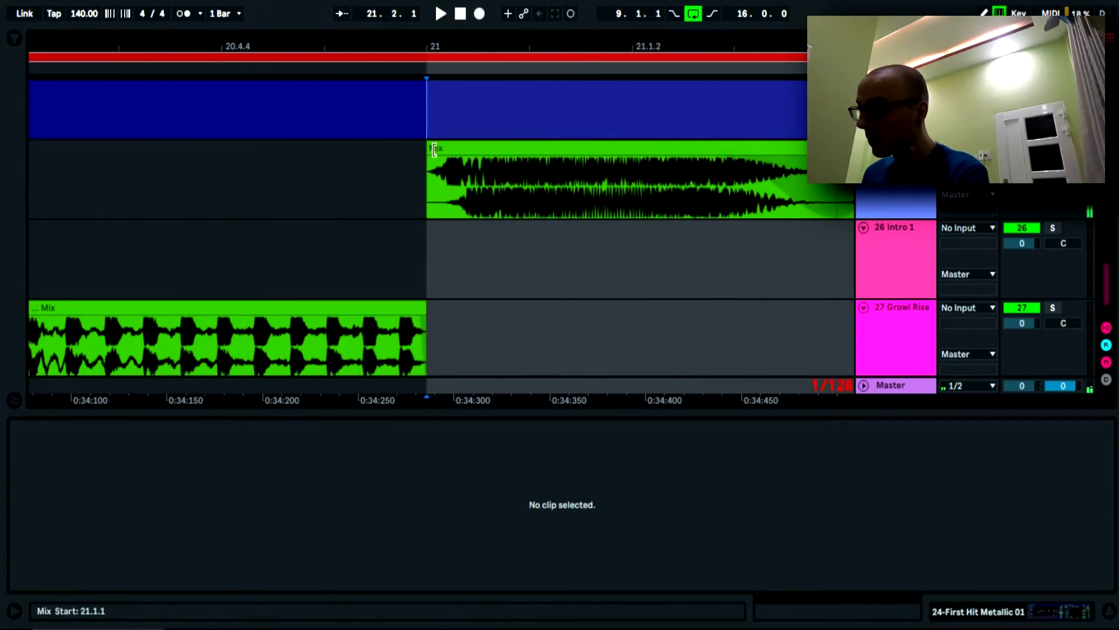
{"action": "left_click_drag", "start_coordinate": [827, 47], "coordinate": [744, 145]}
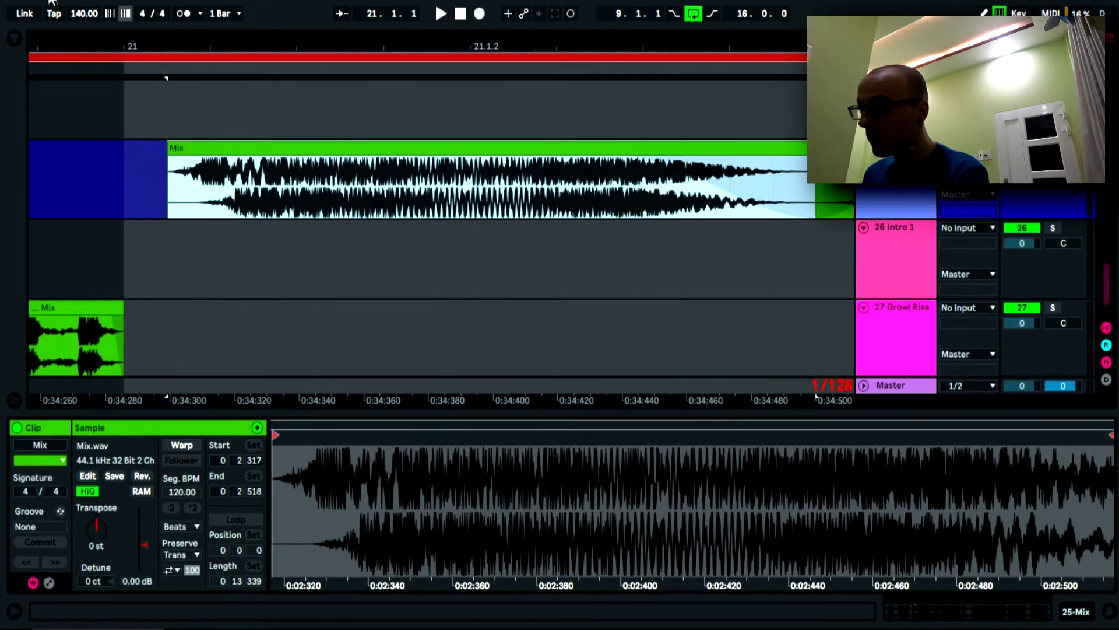
{"action": "left_click_drag", "start_coordinate": [115, 38], "coordinate": [117, 67]}
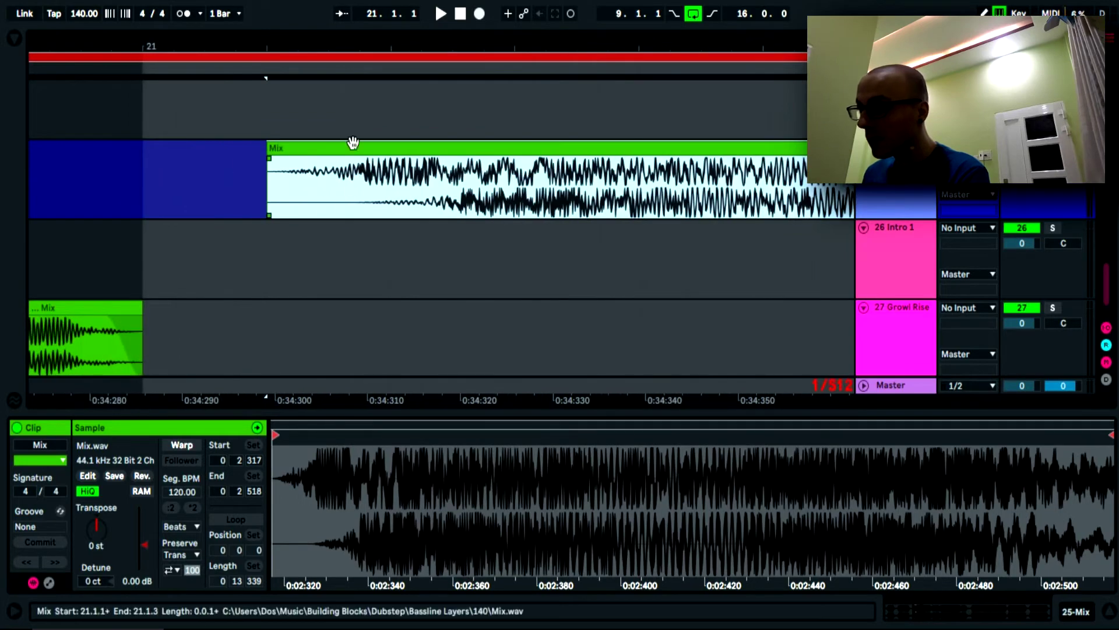
{"action": "left_click_drag", "start_coordinate": [347, 150], "coordinate": [285, 149]}
{"action": "left_click", "coordinate": [141, 187]}
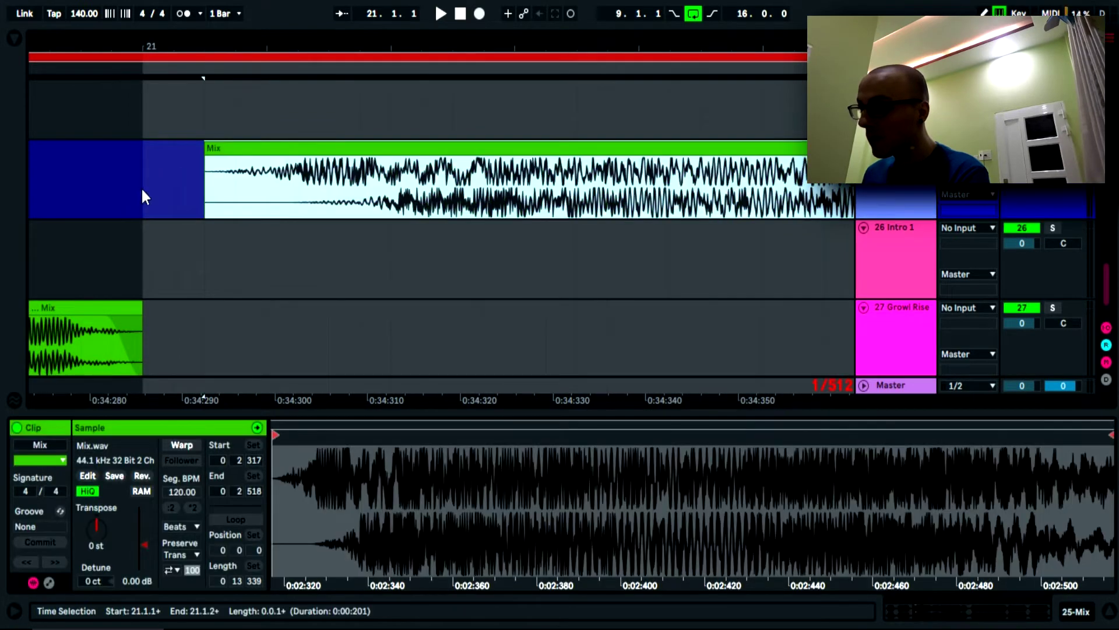
{"action": "key", "text": "space"}
{"action": "left_click_drag", "start_coordinate": [195, 37], "coordinate": [193, 19]}
{"action": "key", "text": "space"}
{"action": "key", "text": "space"}
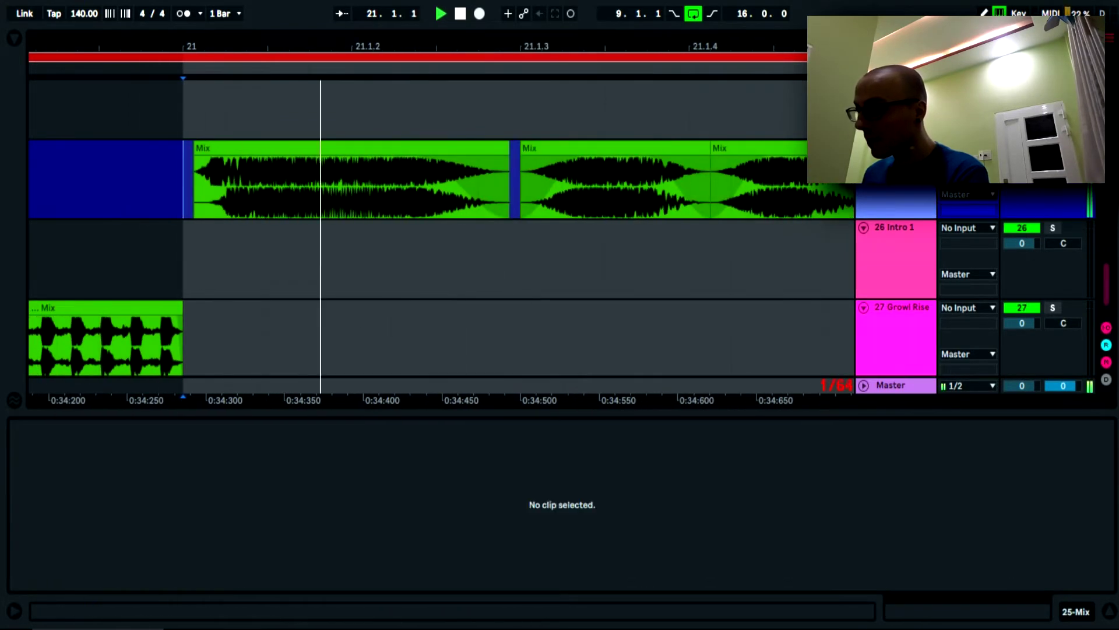
Step: Listen to the arrangement from the Mix clip at bar 20 through the chopped pieces and into bar 22
{"action": "left_click_drag", "start_coordinate": [324, 46], "coordinate": [325, 18]}
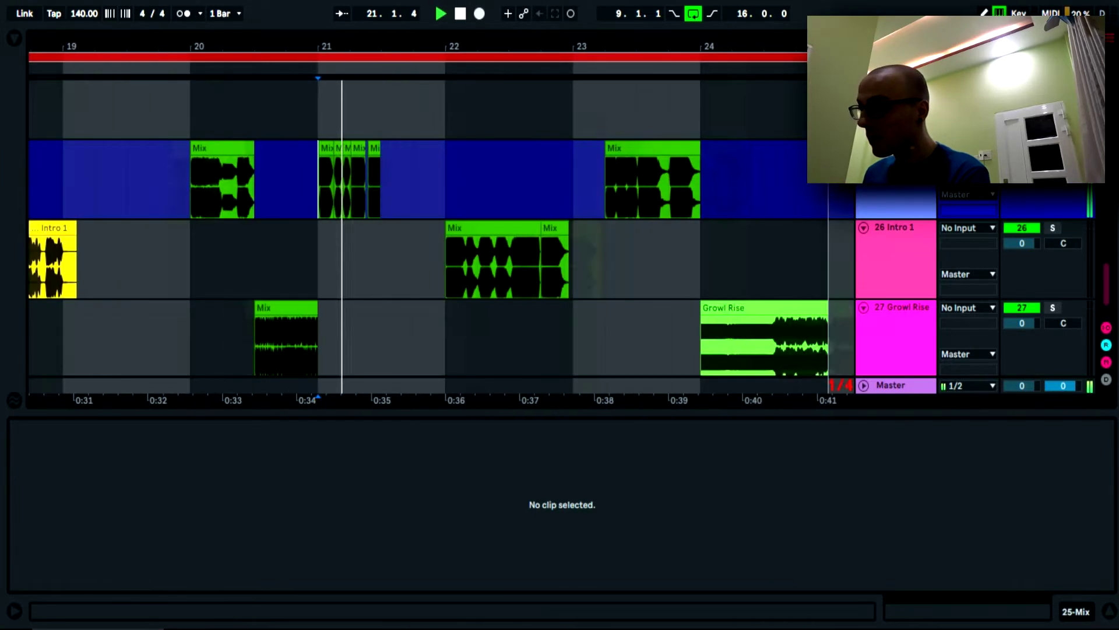
{"action": "left_click", "coordinate": [195, 184]}
{"action": "key", "text": "space"}
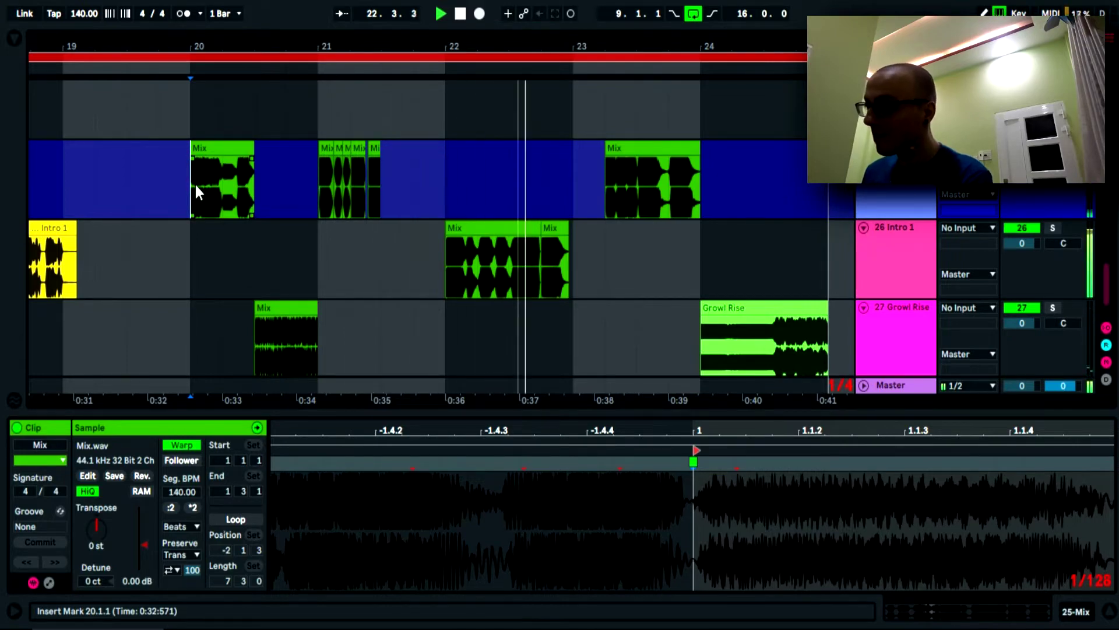
{"action": "key", "text": "space"}
{"action": "left_click_drag", "start_coordinate": [177, 45], "coordinate": [248, 23]}
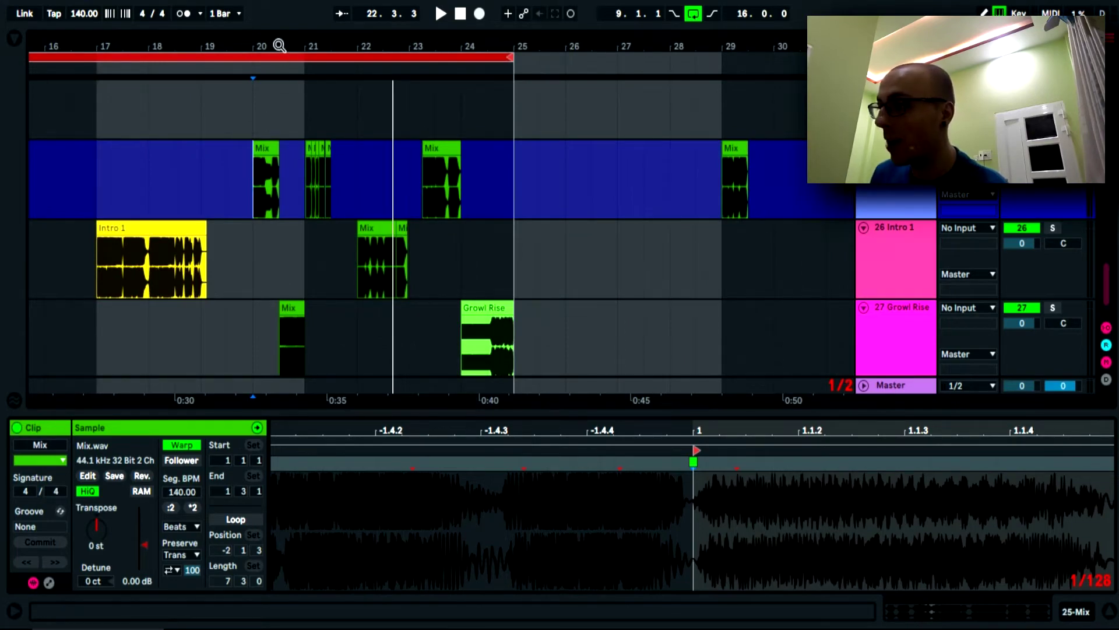
Step: Cut a gap from 20.2 to 20.2.3 in the bar 20 Mix clip and place another Mix piece there on a new track
{"action": "left_click_drag", "start_coordinate": [280, 45], "coordinate": [246, 207]}
{"action": "key", "text": "space"}
{"action": "left_click_drag", "start_coordinate": [280, 51], "coordinate": [259, 216]}
{"action": "left_click", "coordinate": [253, 200]}
{"action": "key", "text": "space"}
{"action": "key", "text": "ctrl+s"}
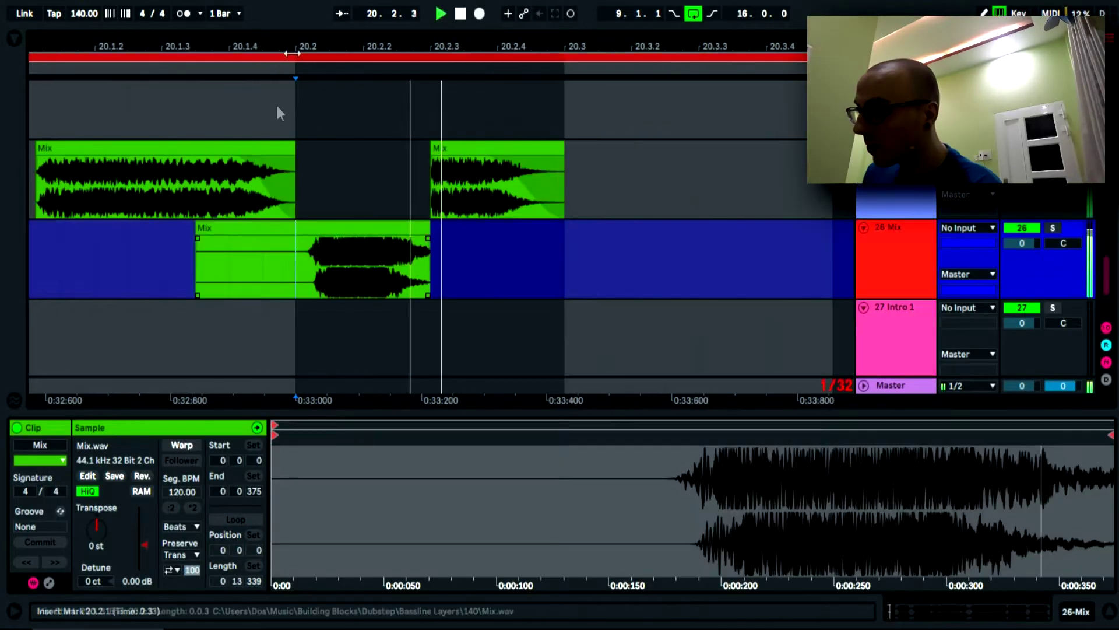
Step: Trim the new track's Mix piece to start at 20.2.1, give it a curved fade-out, and play from bar 20
{"action": "scroll", "coordinate": [195, 218], "scroll_direction": "down", "scroll_amount": 3}
{"action": "left_click", "coordinate": [194, 219]}
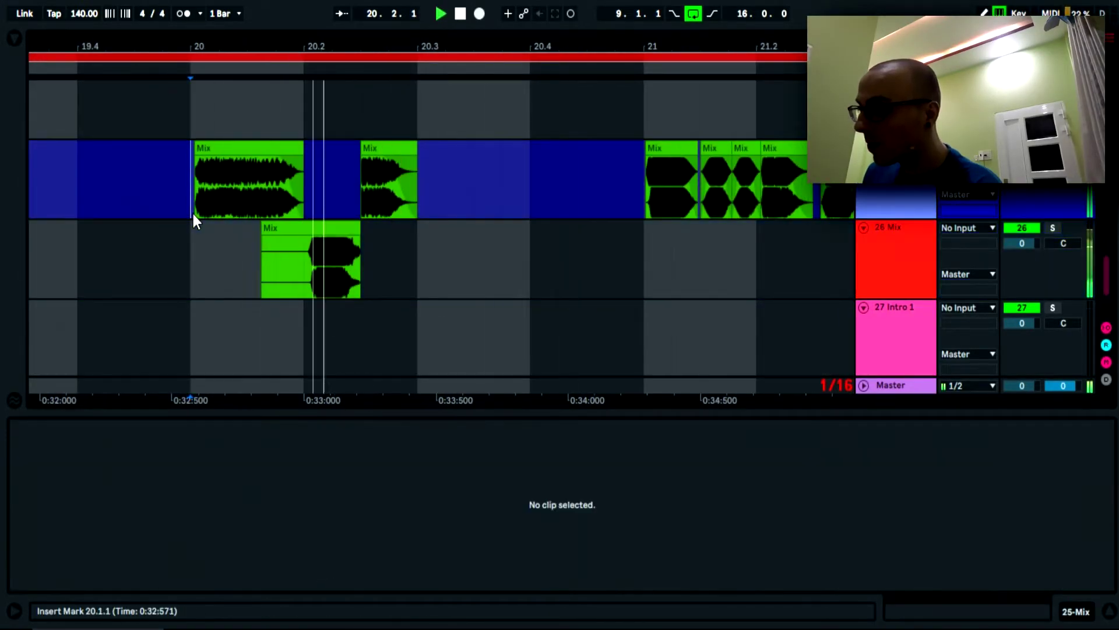
{"action": "left_click_drag", "start_coordinate": [262, 245], "coordinate": [343, 239]}
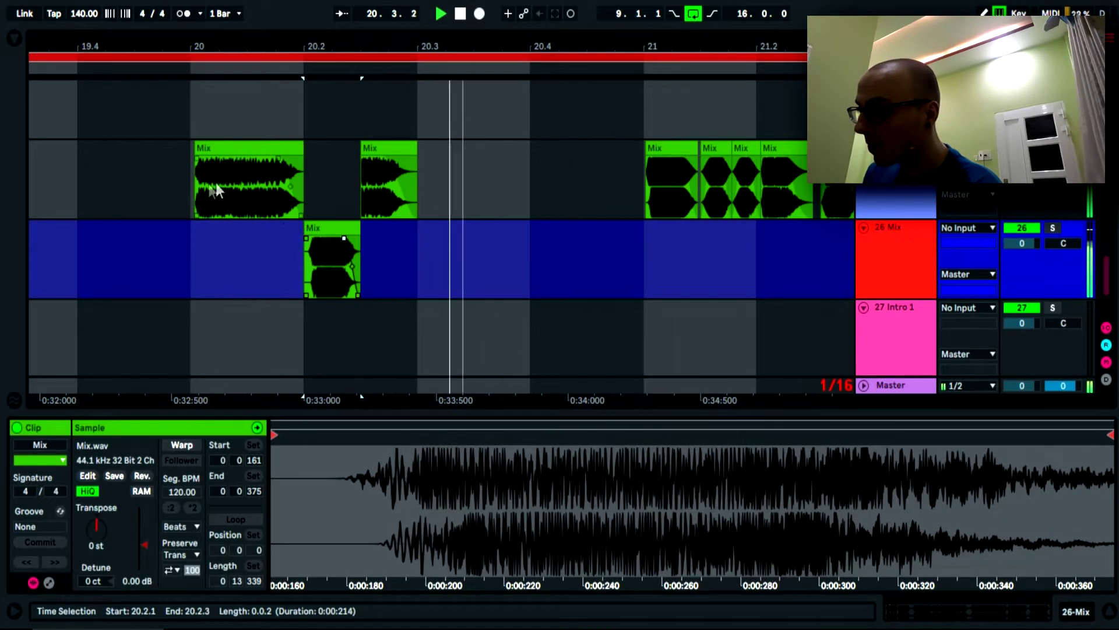
{"action": "left_click", "coordinate": [184, 188]}
{"action": "left_click_drag", "start_coordinate": [341, 239], "coordinate": [344, 273]}
{"action": "key", "text": "space"}
{"action": "key", "text": "space"}
{"action": "key", "text": "space"}
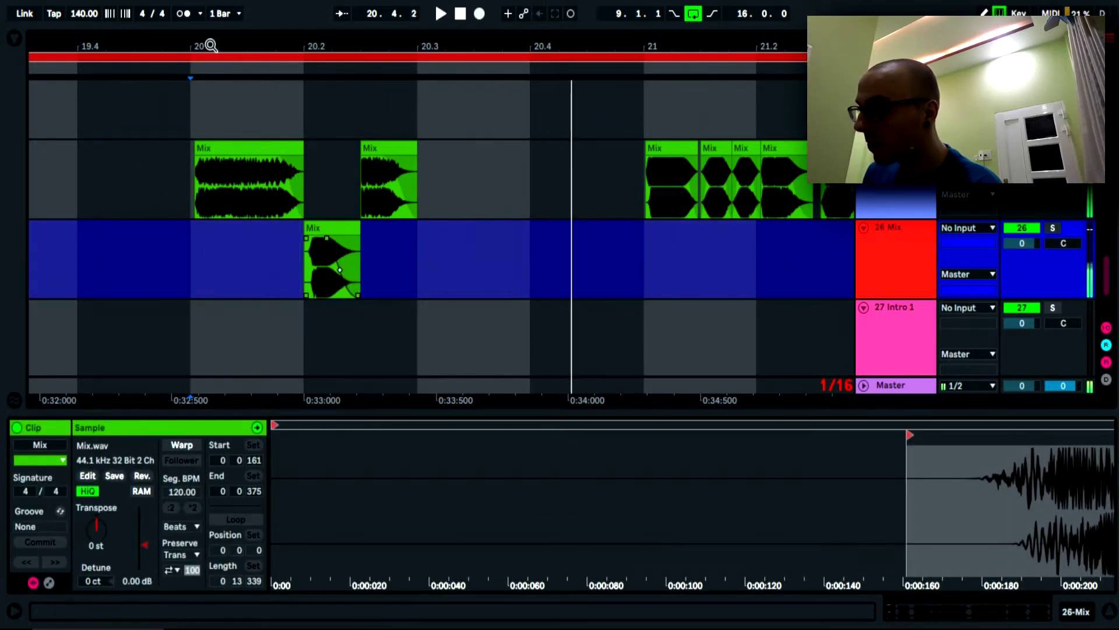
{"action": "key", "text": "space"}
Step: Play the arrangement from bar 19 through the reworked Mix pieces
{"action": "left_click_drag", "start_coordinate": [210, 45], "coordinate": [212, 42]}
{"action": "left_click", "coordinate": [165, 187]}
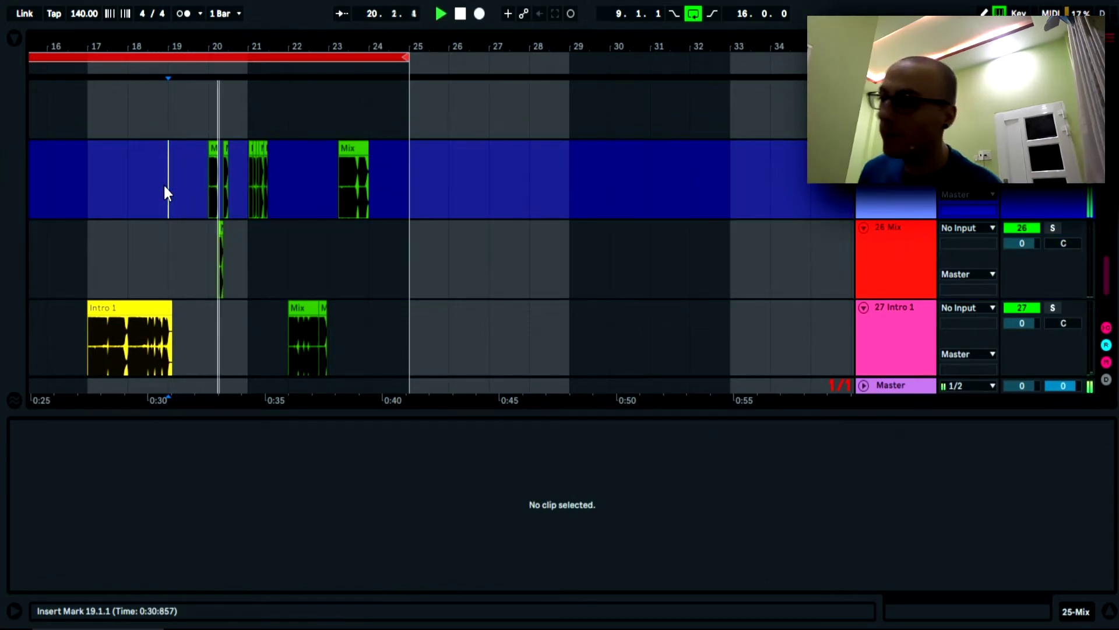
{"action": "left_click_drag", "start_coordinate": [233, 50], "coordinate": [232, 74]}
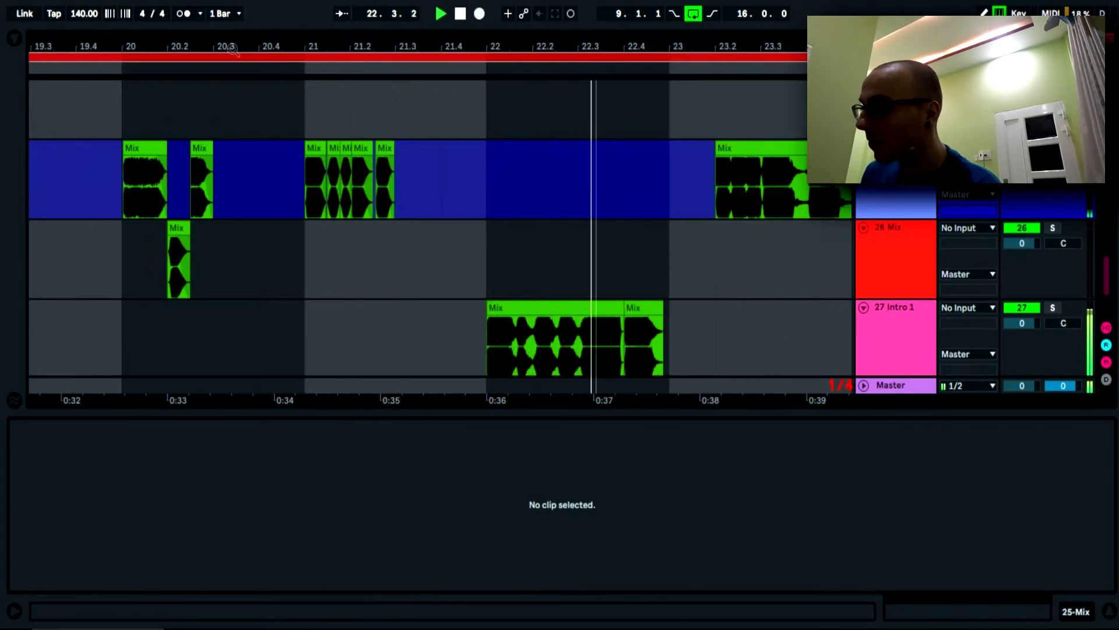
Step: Collapse the open track groups above the Mix tracks while replaying the section from 21.3.1
{"action": "left_click", "coordinate": [399, 198]}
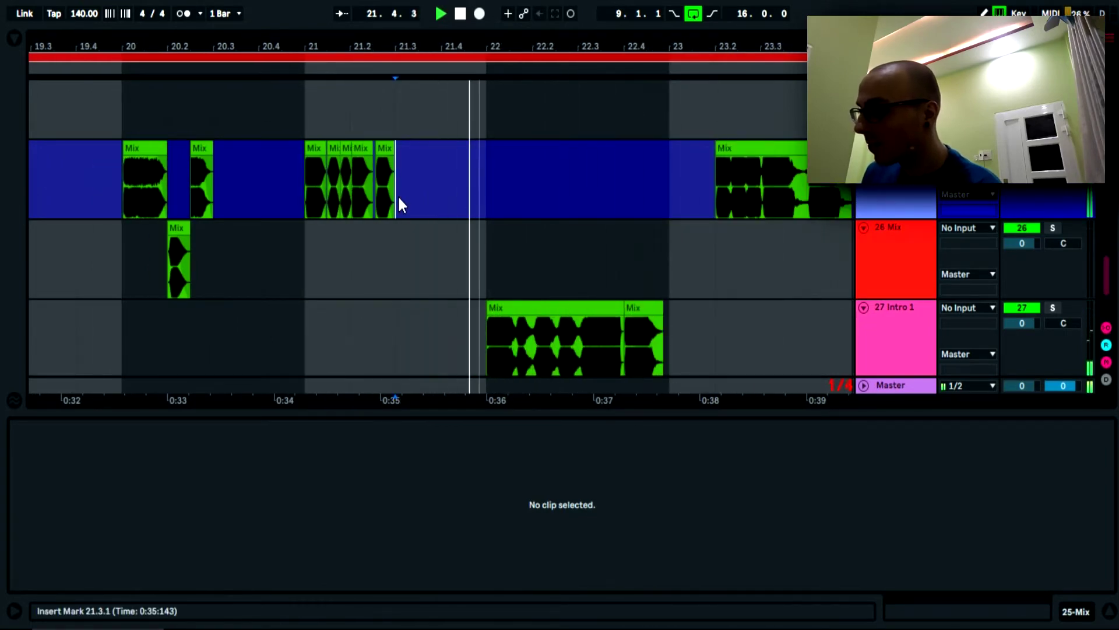
{"action": "scroll", "coordinate": [399, 198], "scroll_direction": "down", "scroll_amount": 2}
{"action": "scroll", "coordinate": [398, 204], "scroll_direction": "up", "scroll_amount": 8}
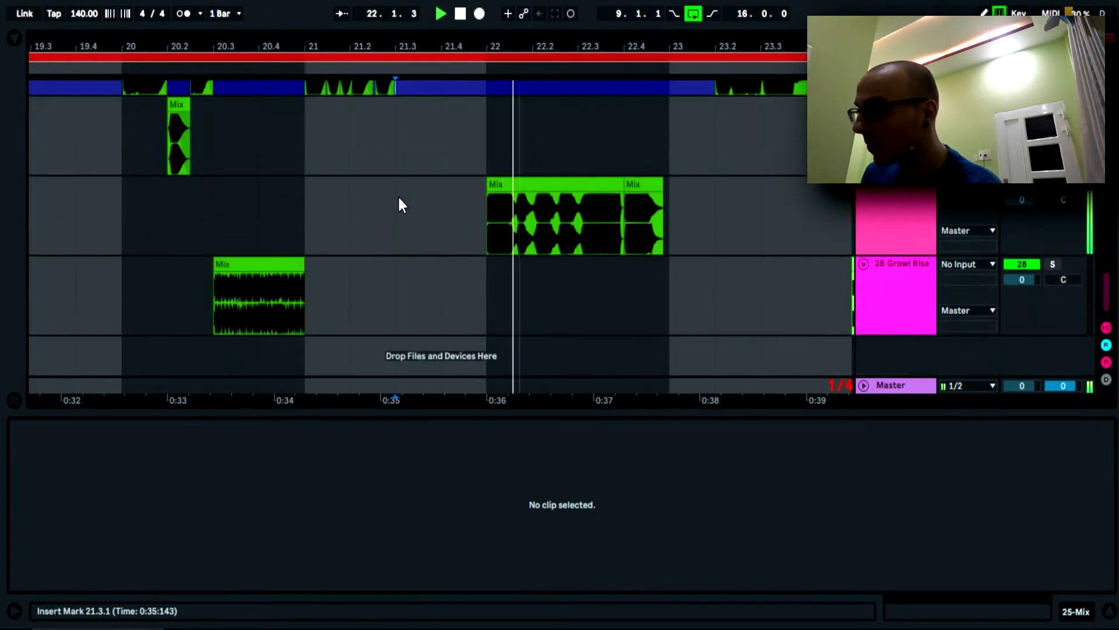
{"action": "scroll", "coordinate": [400, 201], "scroll_direction": "up", "scroll_amount": 2}
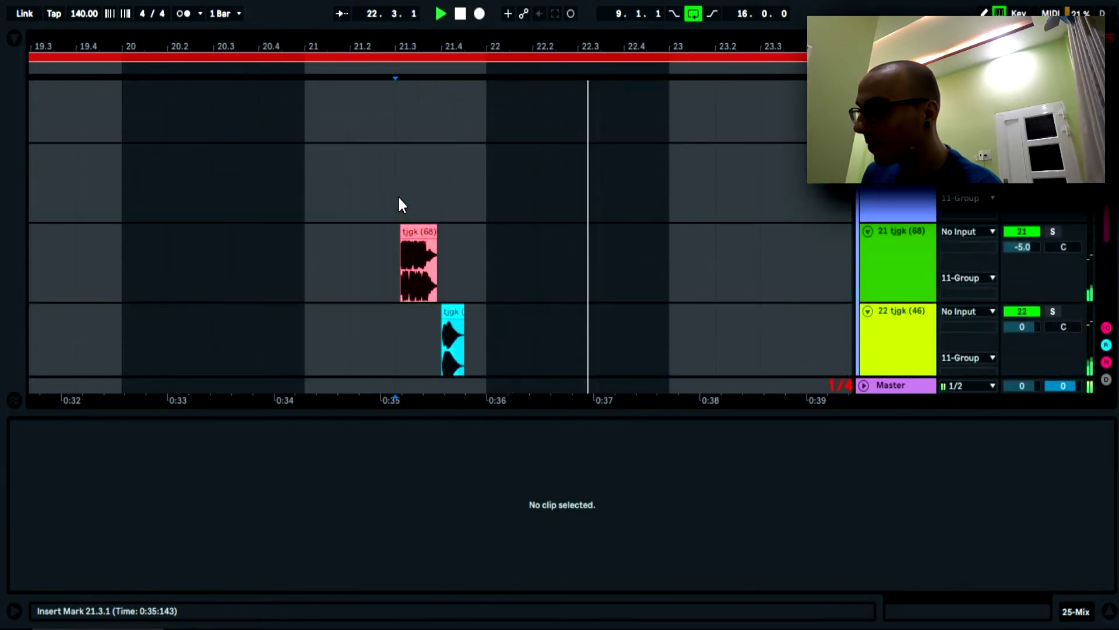
{"action": "scroll", "coordinate": [400, 201], "scroll_direction": "up", "scroll_amount": 8}
{"action": "scroll", "coordinate": [400, 204], "scroll_direction": "up", "scroll_amount": 8}
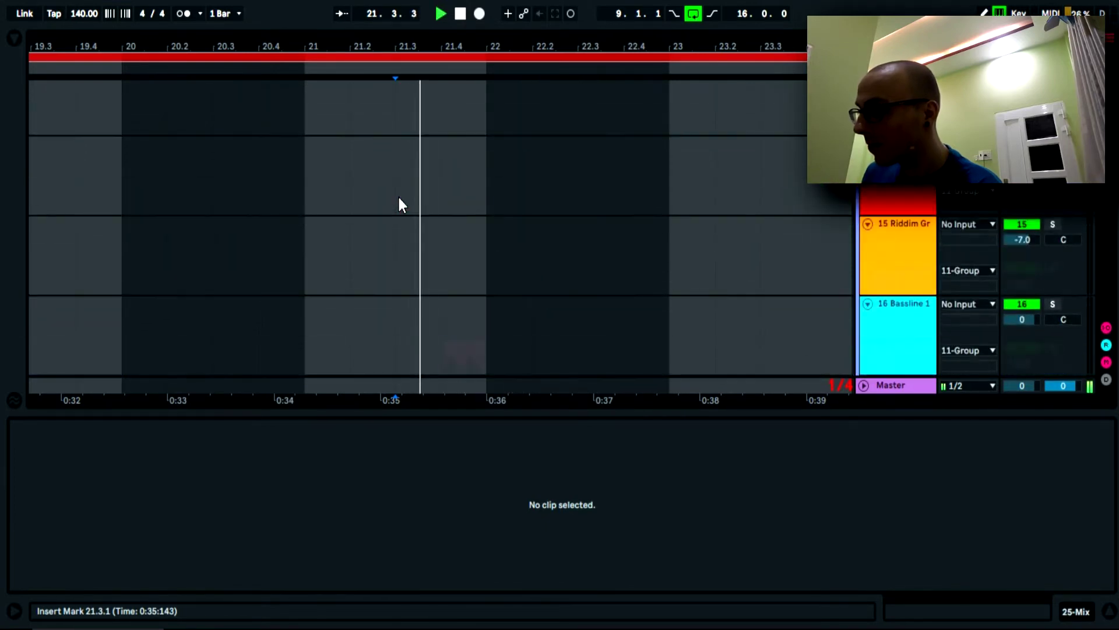
{"action": "scroll", "coordinate": [400, 204], "scroll_direction": "up", "scroll_amount": 1}
{"action": "key", "text": "space"}
{"action": "key", "text": "space"}
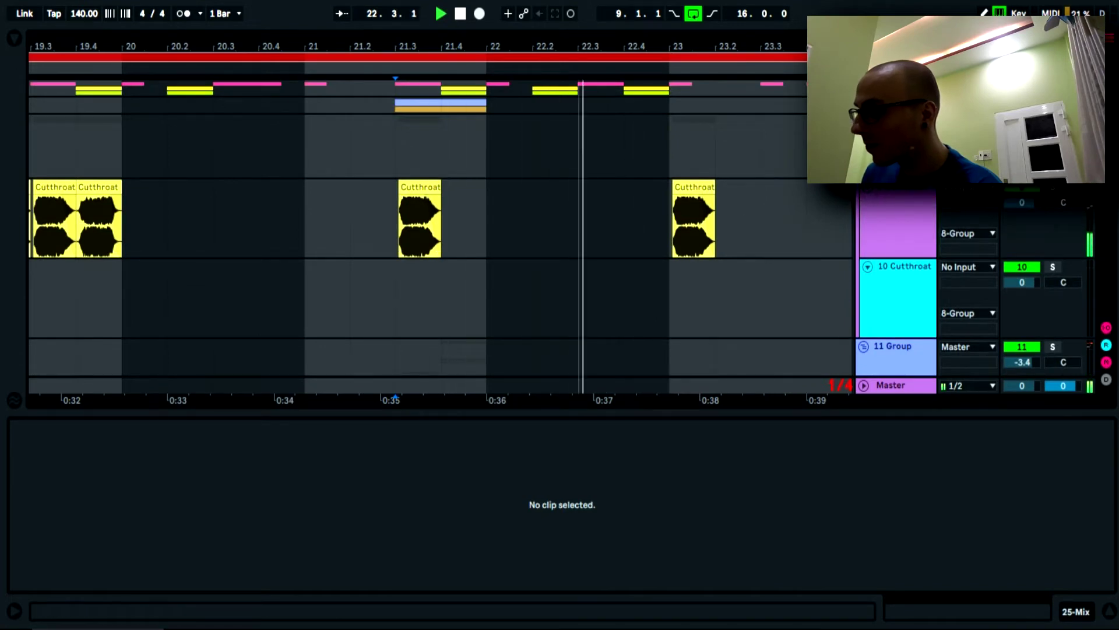
{"action": "scroll", "coordinate": [440, 222], "scroll_direction": "down", "scroll_amount": 3}
{"action": "key", "text": "space"}
{"action": "key", "text": "space"}
{"action": "scroll", "coordinate": [440, 222], "scroll_direction": "down", "scroll_amount": 10}
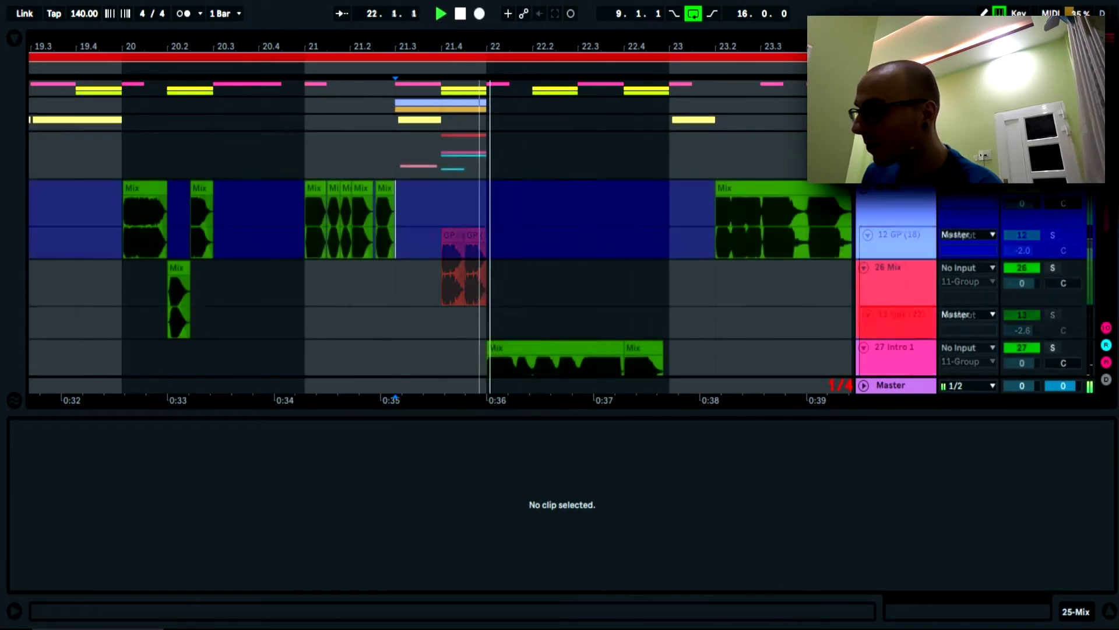
{"action": "key", "text": "space"}
{"action": "key", "text": "space"}
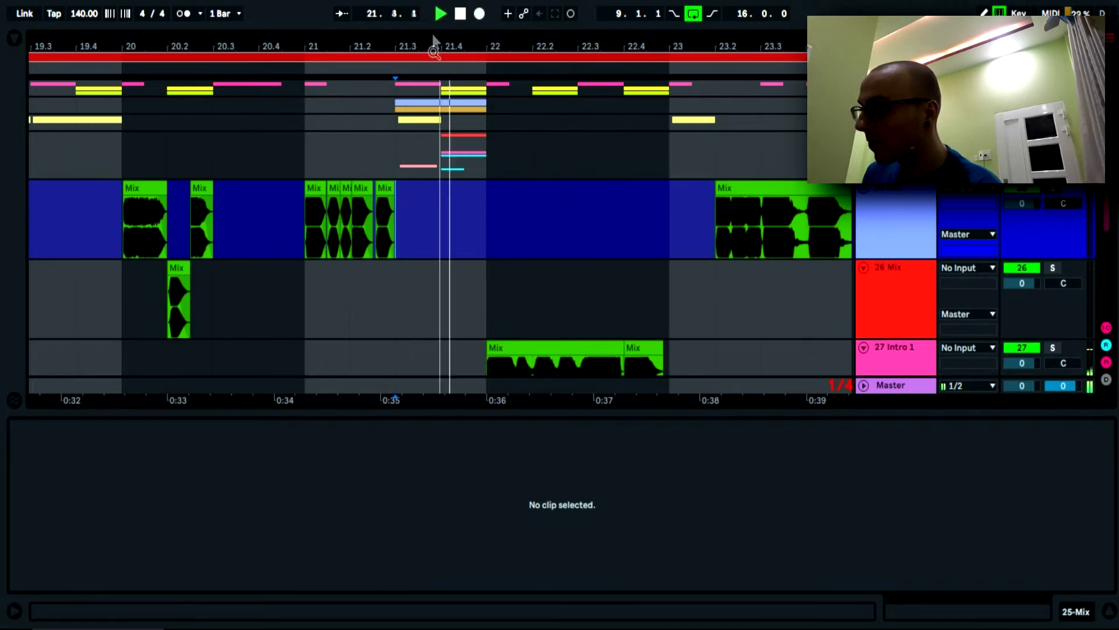
Step: Play the arrangement from bars 19 and 20 to compare the lead-in with the Mix pieces
{"action": "left_click_drag", "start_coordinate": [438, 45], "coordinate": [459, 0]}
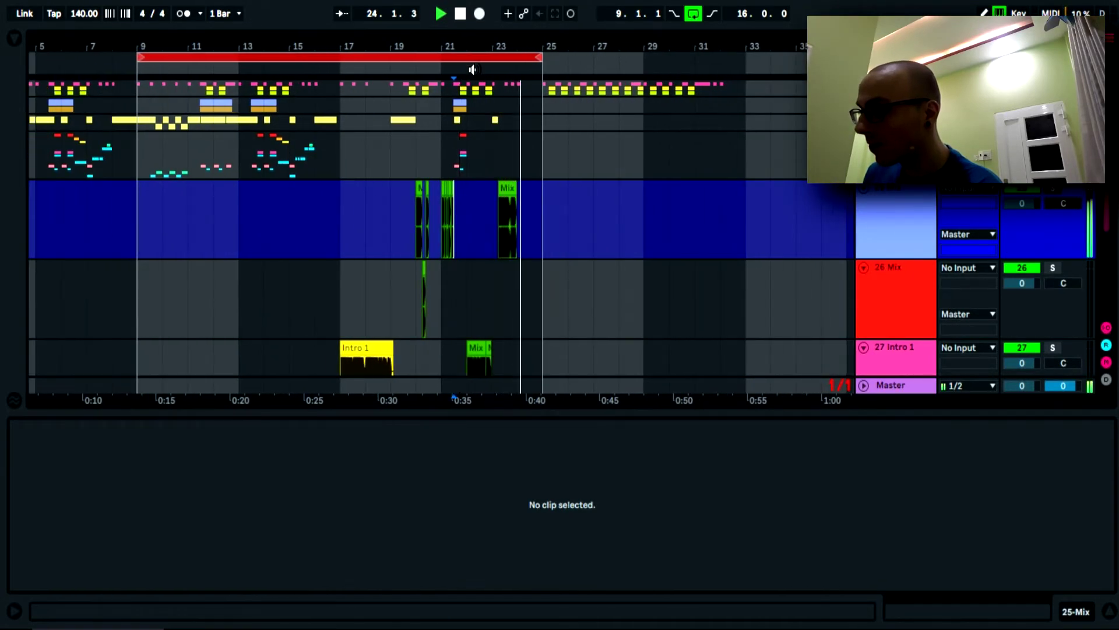
{"action": "left_click", "coordinate": [434, 149]}
{"action": "left_click", "coordinate": [417, 170]}
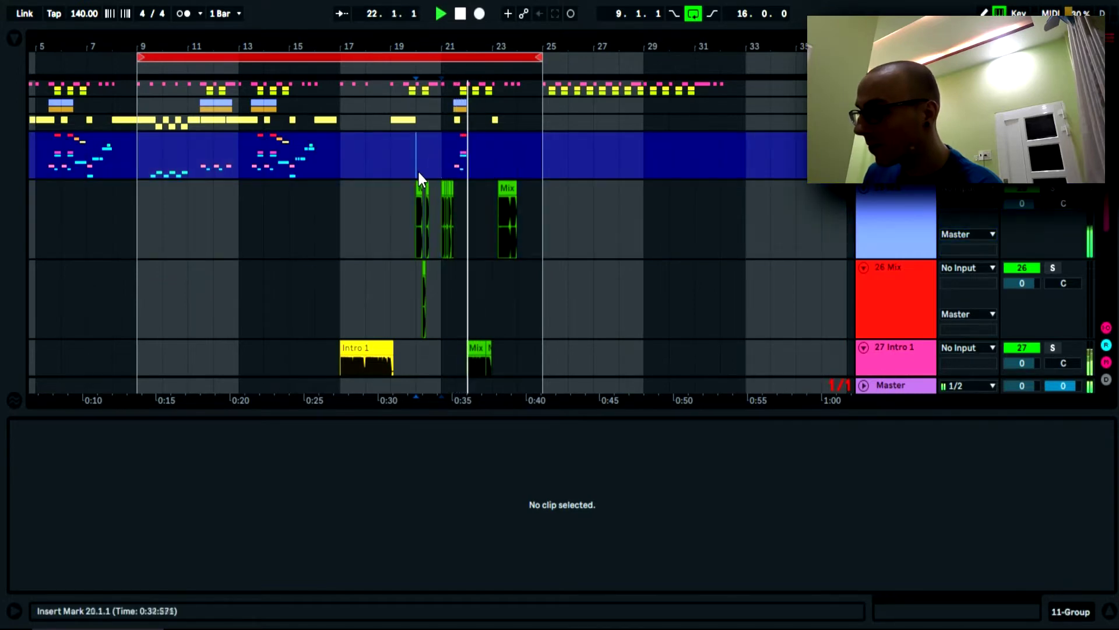
{"action": "key", "text": "space"}
{"action": "key", "text": "space"}
{"action": "left_click_drag", "start_coordinate": [416, 46], "coordinate": [418, 71]}
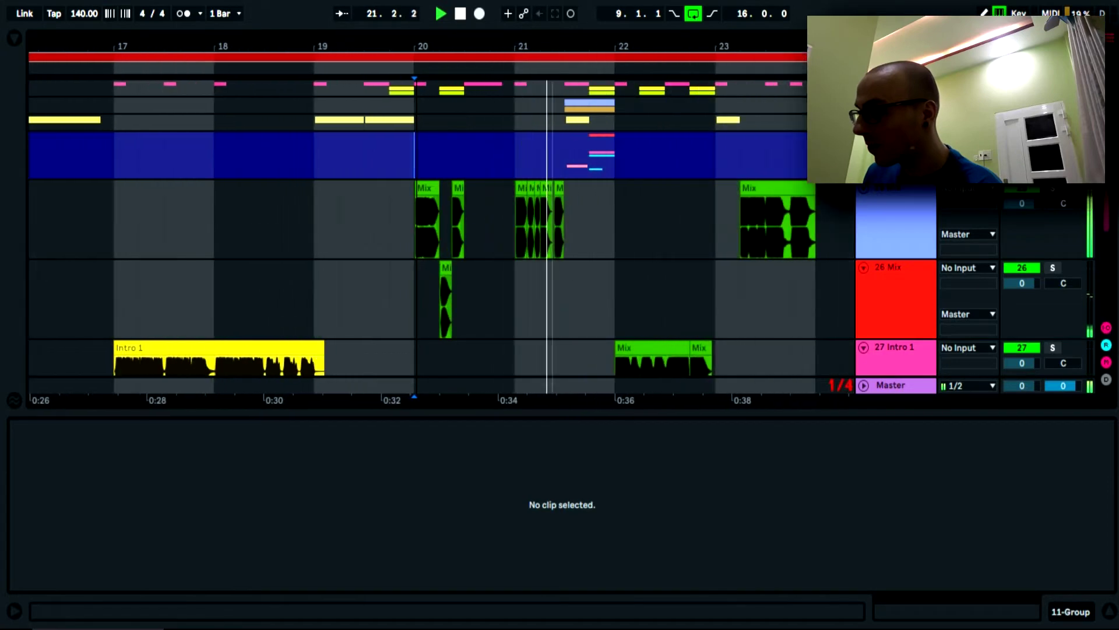
{"action": "left_click", "coordinate": [308, 162]}
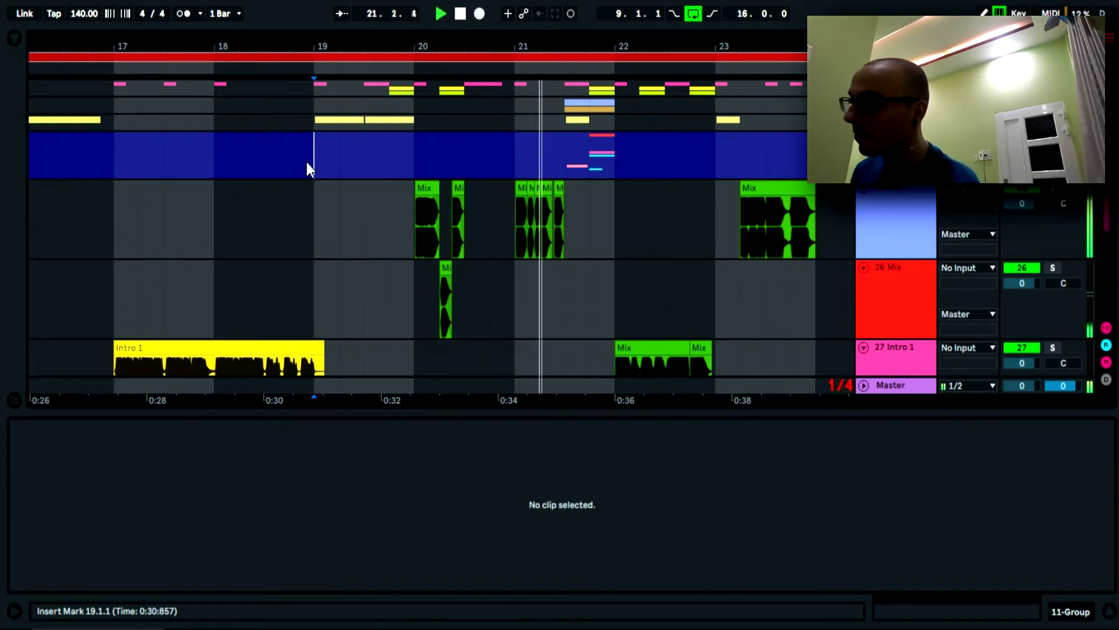
{"action": "left_click", "coordinate": [420, 158]}
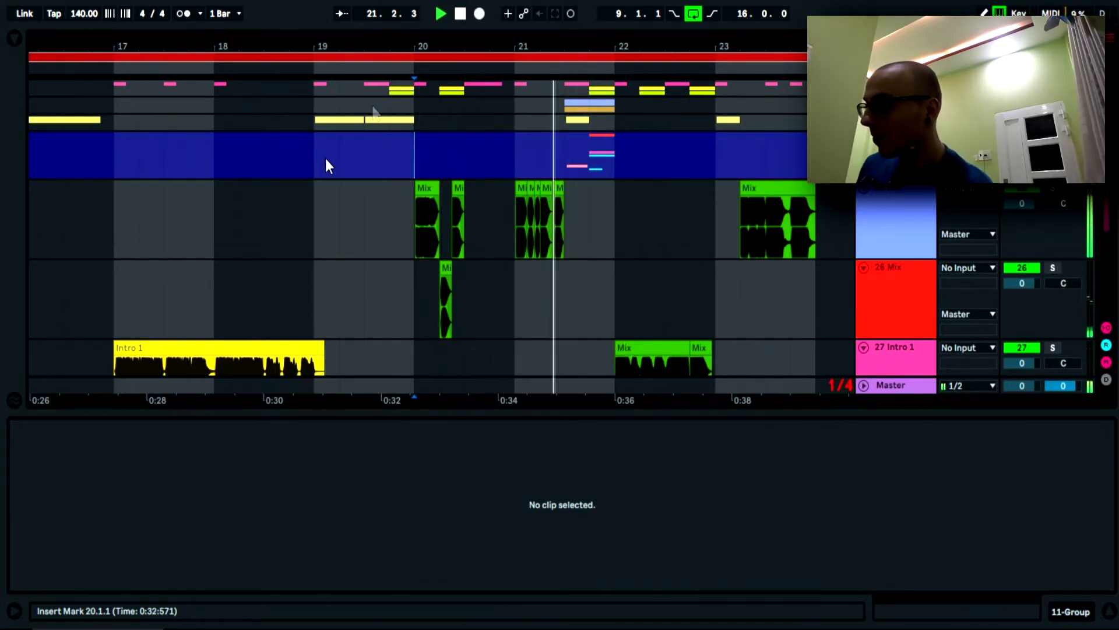
Step: Play the arrangement from the start of the Intro 1 clip at bar 17
{"action": "left_click_drag", "start_coordinate": [409, 41], "coordinate": [412, 12]}
{"action": "scroll", "coordinate": [411, 252], "scroll_direction": "down", "scroll_amount": 2}
{"action": "scroll", "coordinate": [412, 256], "scroll_direction": "down", "scroll_amount": 1}
{"action": "scroll", "coordinate": [413, 258], "scroll_direction": "down", "scroll_amount": 1}
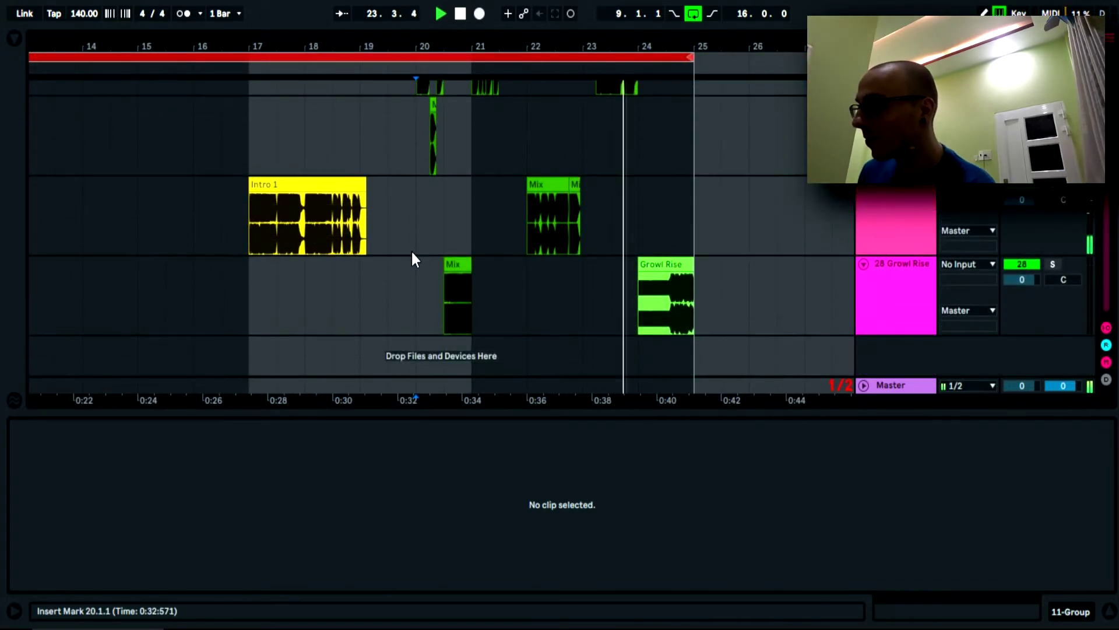
{"action": "left_click", "coordinate": [252, 145]}
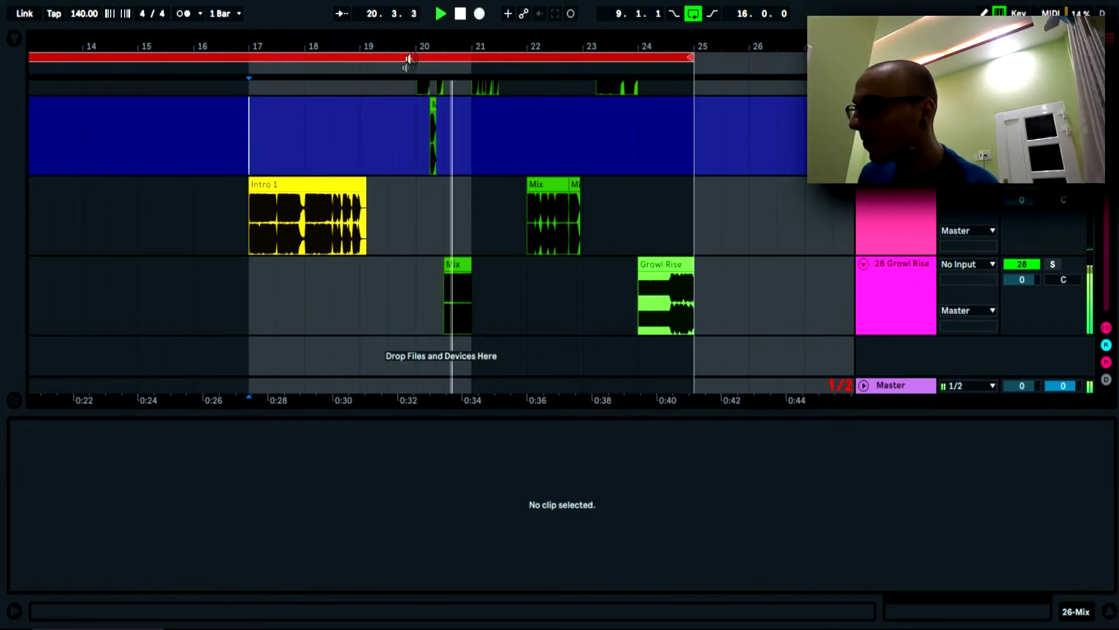
Step: Shorten the second Cutthroat clip before bar 20 to end at 19.4, and extend the bar 20 Mix clip's start back to 19.4.1
{"action": "left_click_drag", "start_coordinate": [406, 46], "coordinate": [373, 211]}
{"action": "scroll", "coordinate": [373, 211], "scroll_direction": "up", "scroll_amount": 5}
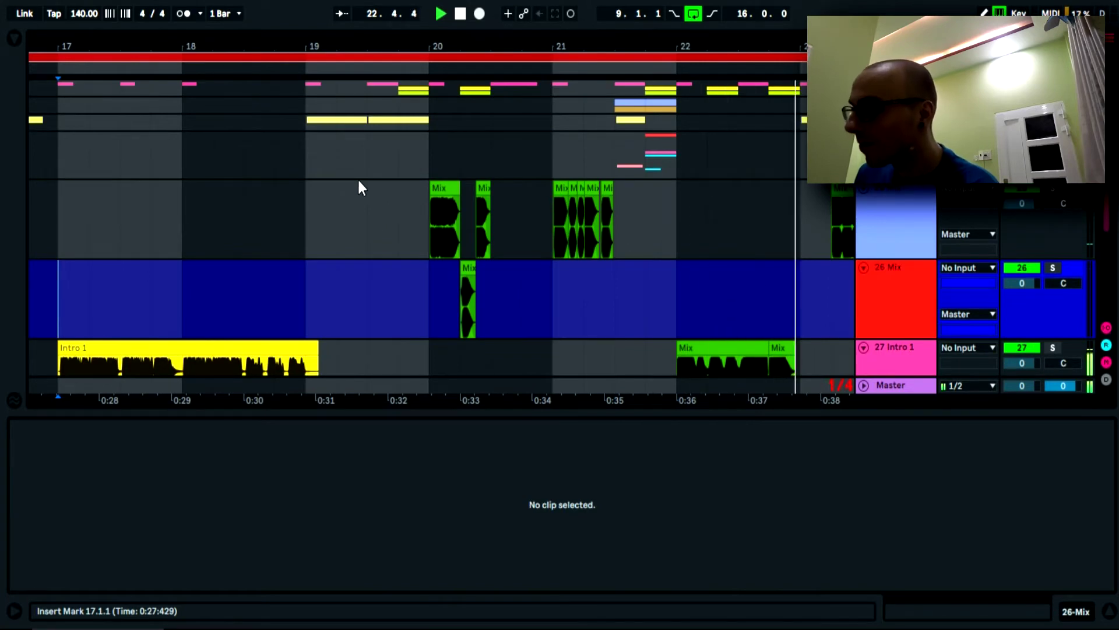
{"action": "left_click", "coordinate": [308, 124]}
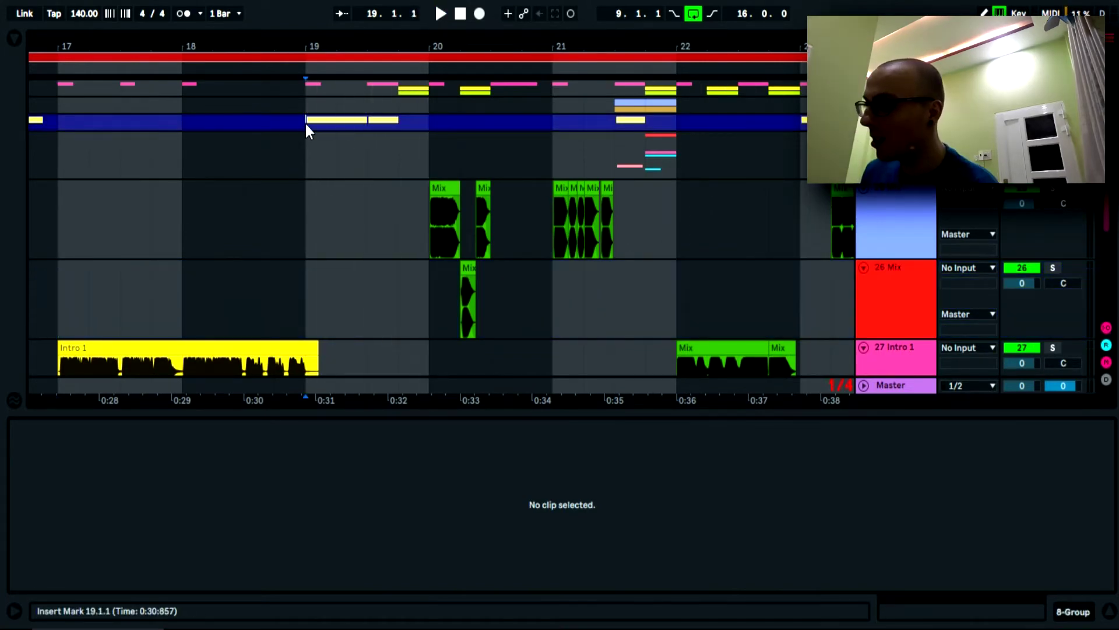
{"action": "key", "text": "space"}
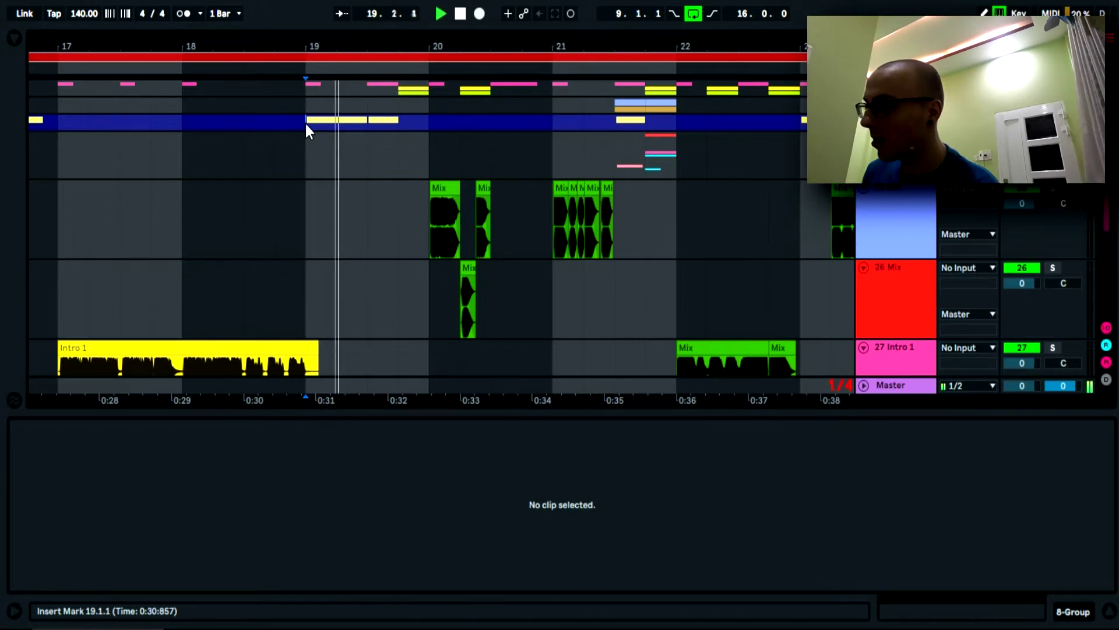
{"action": "left_click_drag", "start_coordinate": [431, 192], "coordinate": [406, 192]}
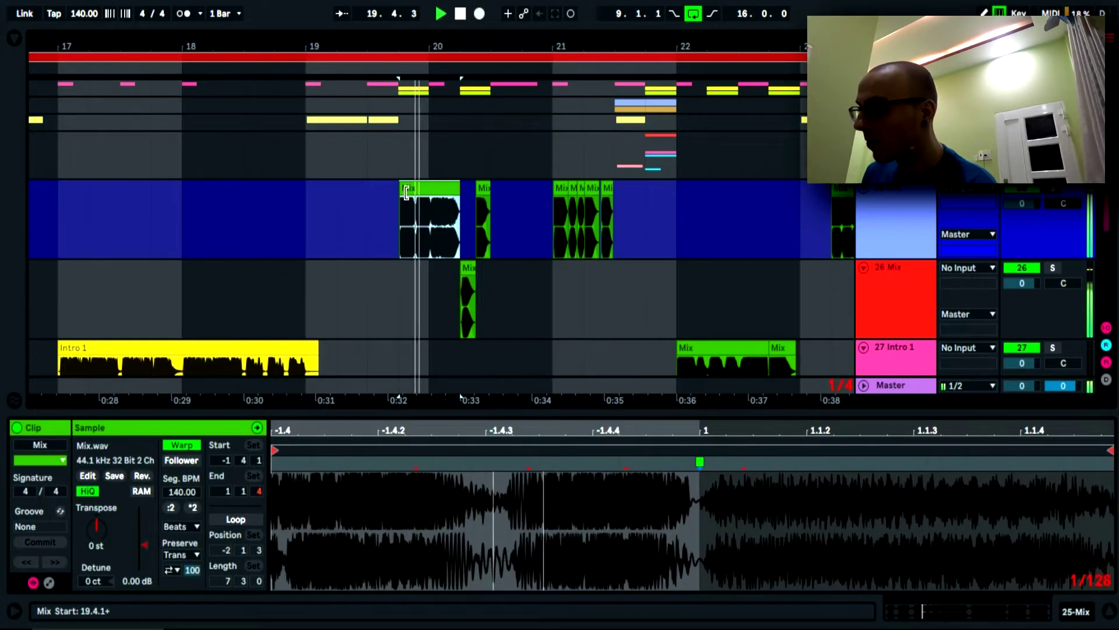
Step: Split the Mix clip that starts at 19.4.1 into three pieces at 19.4.3 and 20.1.1
{"action": "left_click", "coordinate": [306, 220]}
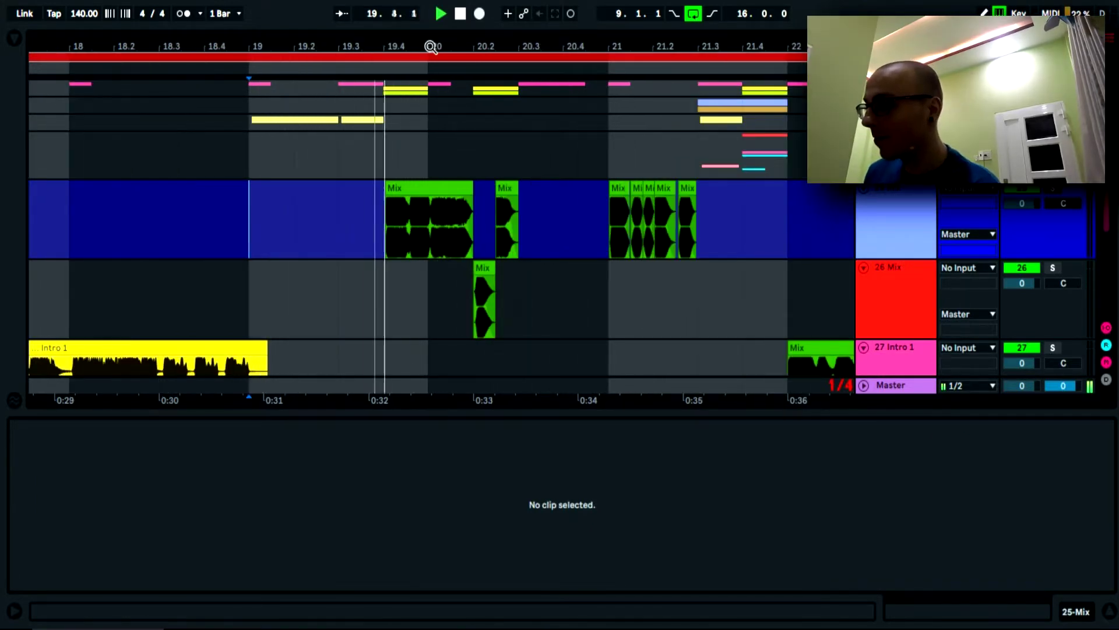
{"action": "left_click_drag", "start_coordinate": [431, 47], "coordinate": [412, 164]}
{"action": "left_click", "coordinate": [421, 232]}
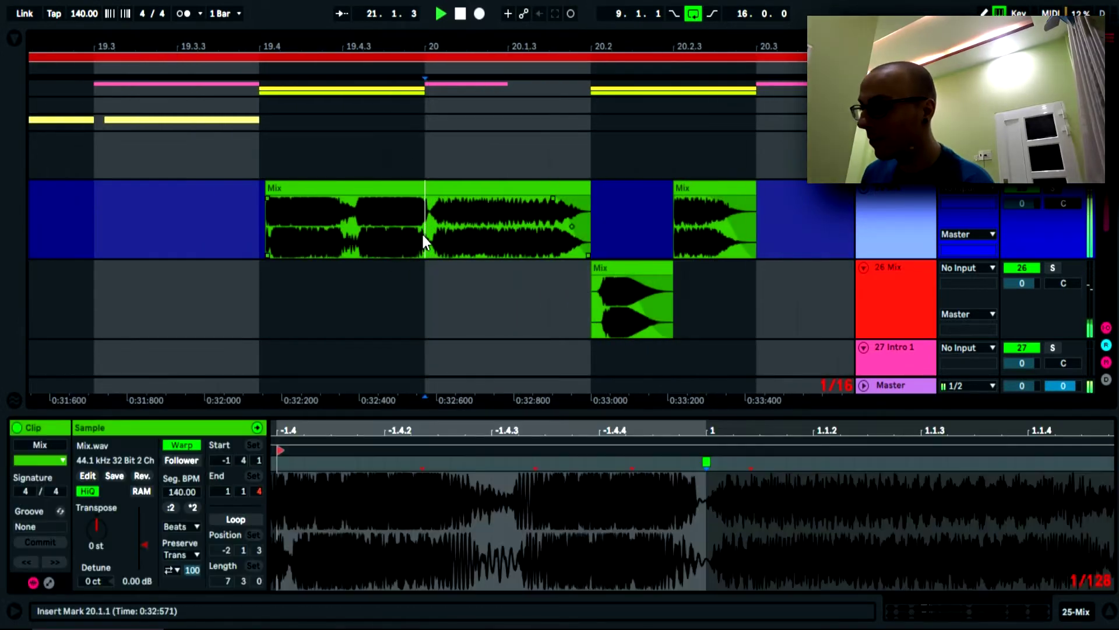
{"action": "left_click", "coordinate": [352, 237]}
{"action": "key", "text": "ctrl+e"}
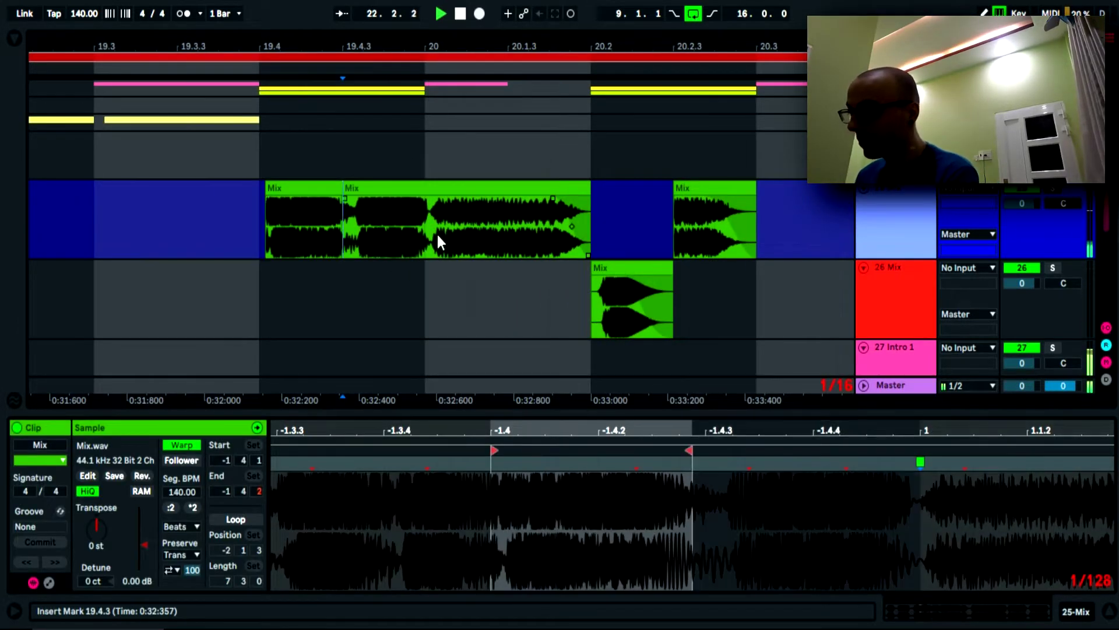
{"action": "left_click", "coordinate": [424, 229]}
Step: Fade out the first two Mix pieces from 19.4 and trim the second and third pieces' starts to leave short gaps between them
{"action": "left_click", "coordinate": [92, 164]}
{"action": "key", "text": "space"}
{"action": "key", "text": "space"}
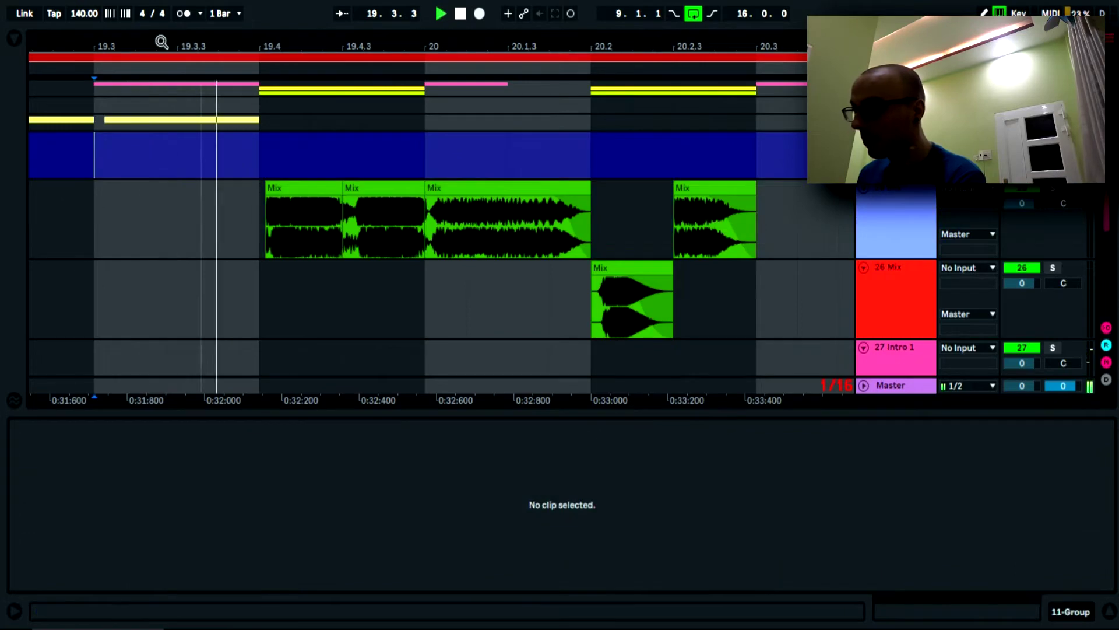
{"action": "left_click_drag", "start_coordinate": [255, 43], "coordinate": [255, 73]}
{"action": "left_click_drag", "start_coordinate": [471, 199], "coordinate": [501, 188]}
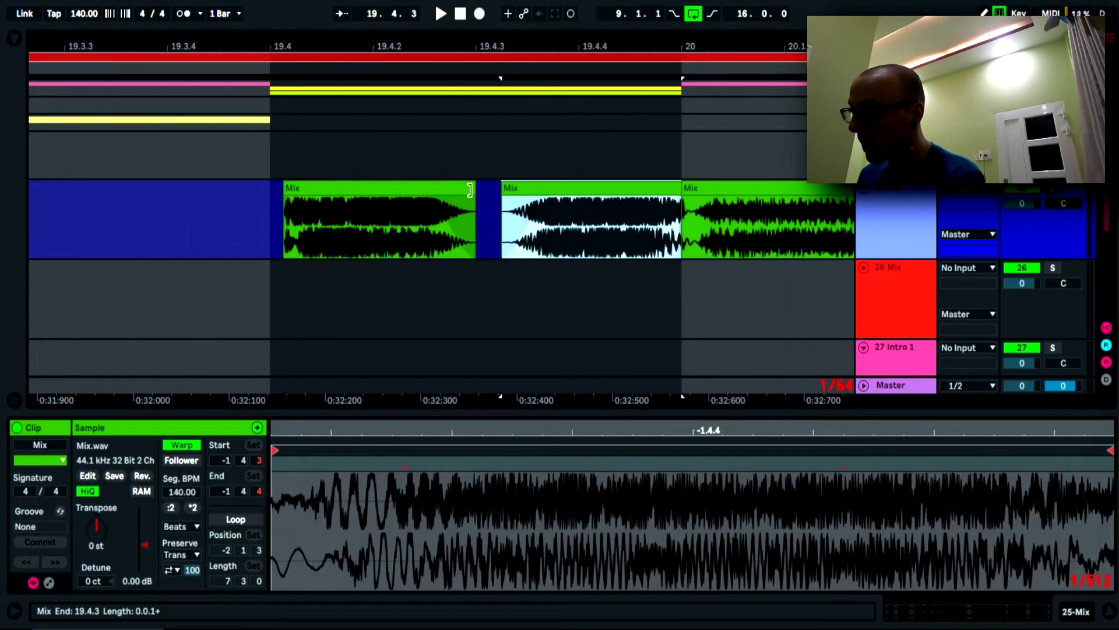
{"action": "left_click", "coordinate": [676, 200]}
{"action": "left_click_drag", "start_coordinate": [677, 186], "coordinate": [702, 191]}
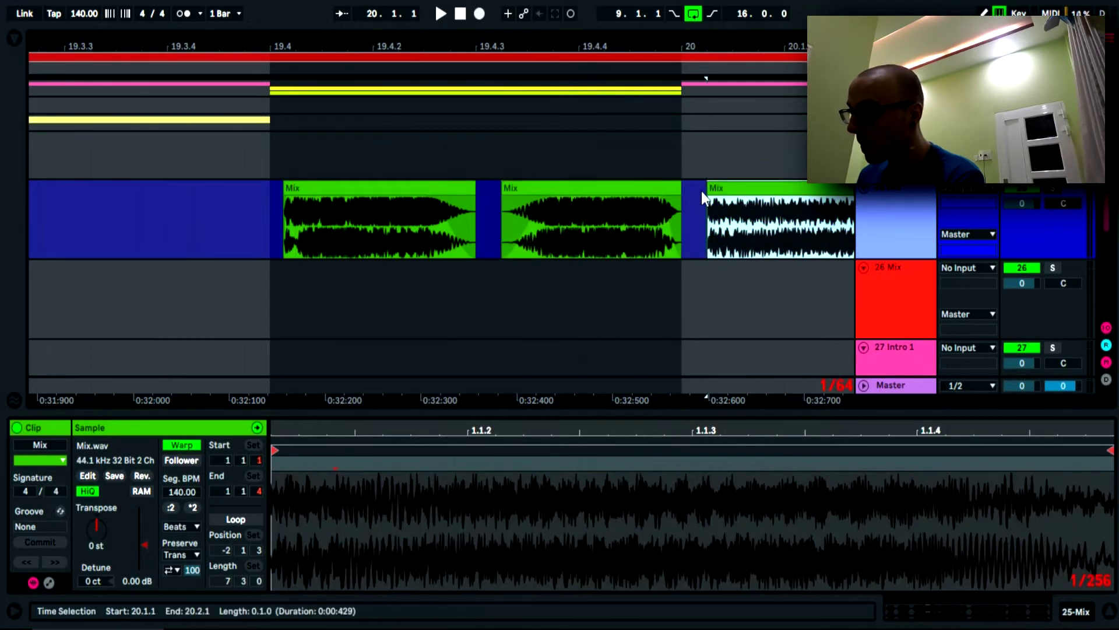
Step: Play the separated Mix hits from 19.4, and the whole section from 19.1.1
{"action": "left_click", "coordinate": [266, 216]}
{"action": "key", "text": "space"}
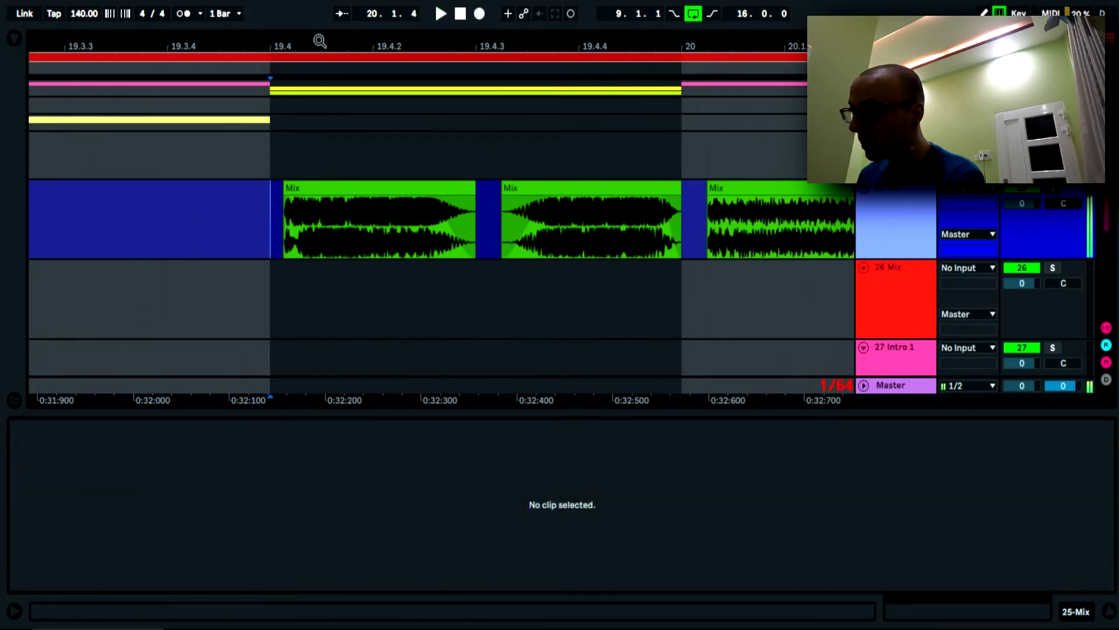
{"action": "left_click_drag", "start_coordinate": [317, 40], "coordinate": [318, 6]}
{"action": "left_click", "coordinate": [203, 210]}
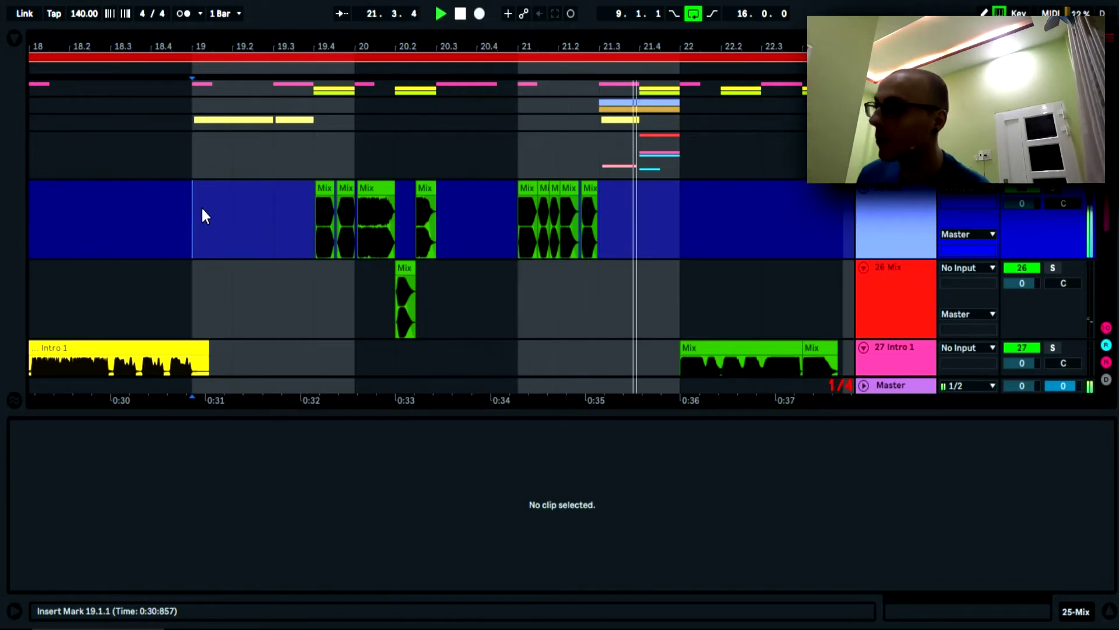
{"action": "left_click", "coordinate": [203, 210]}
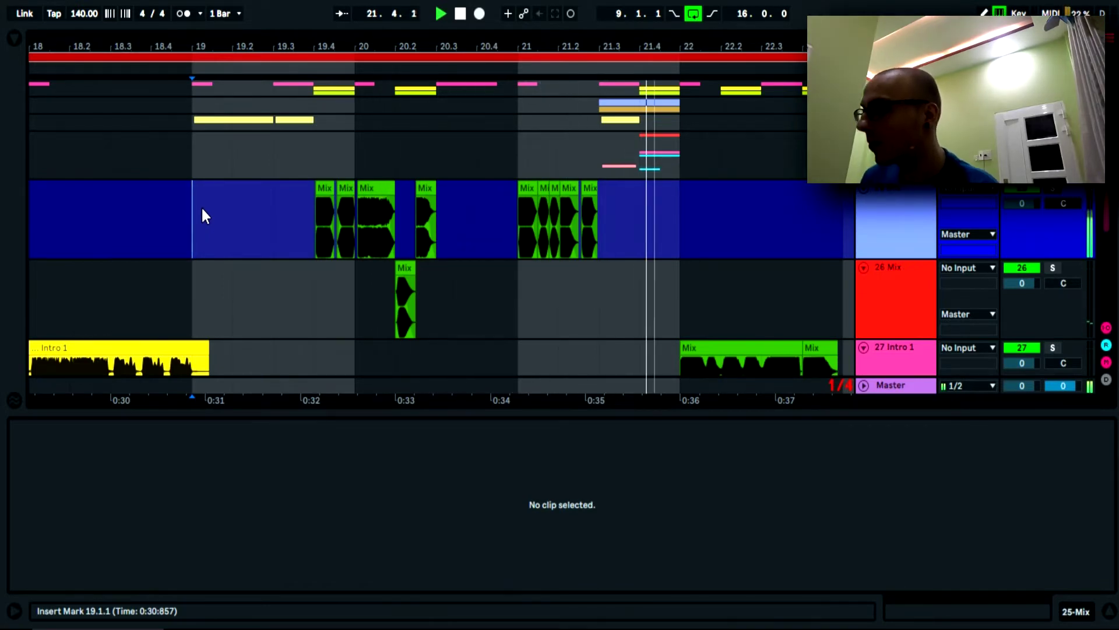
Step: Save the current set and replay the section from 19.1.1
{"action": "left_click_drag", "start_coordinate": [240, 46], "coordinate": [241, 30]}
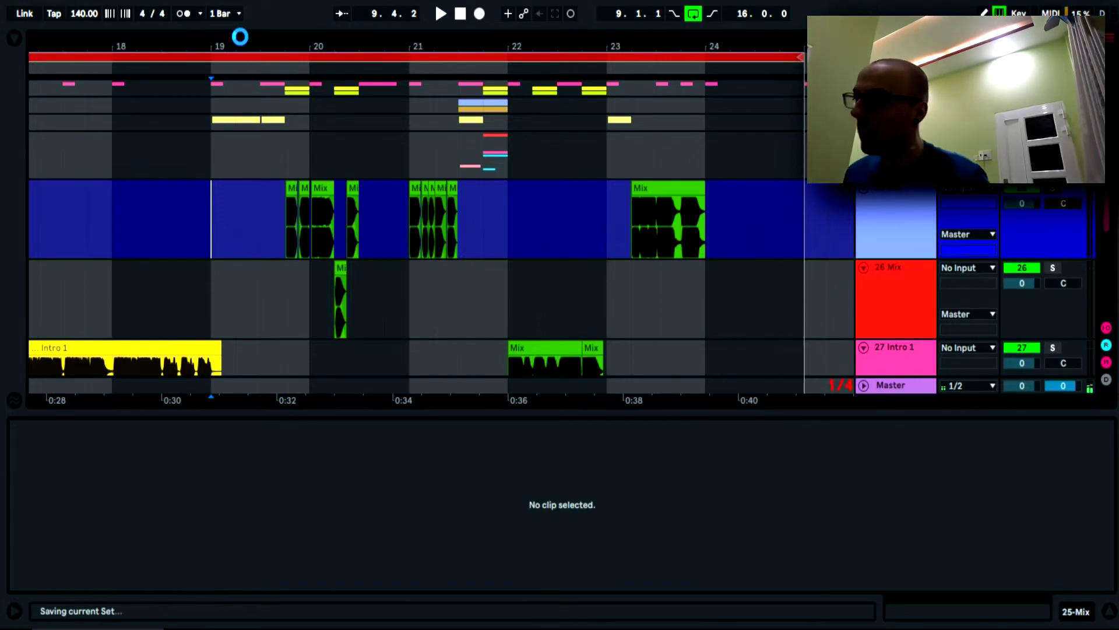
{"action": "key", "text": "space"}
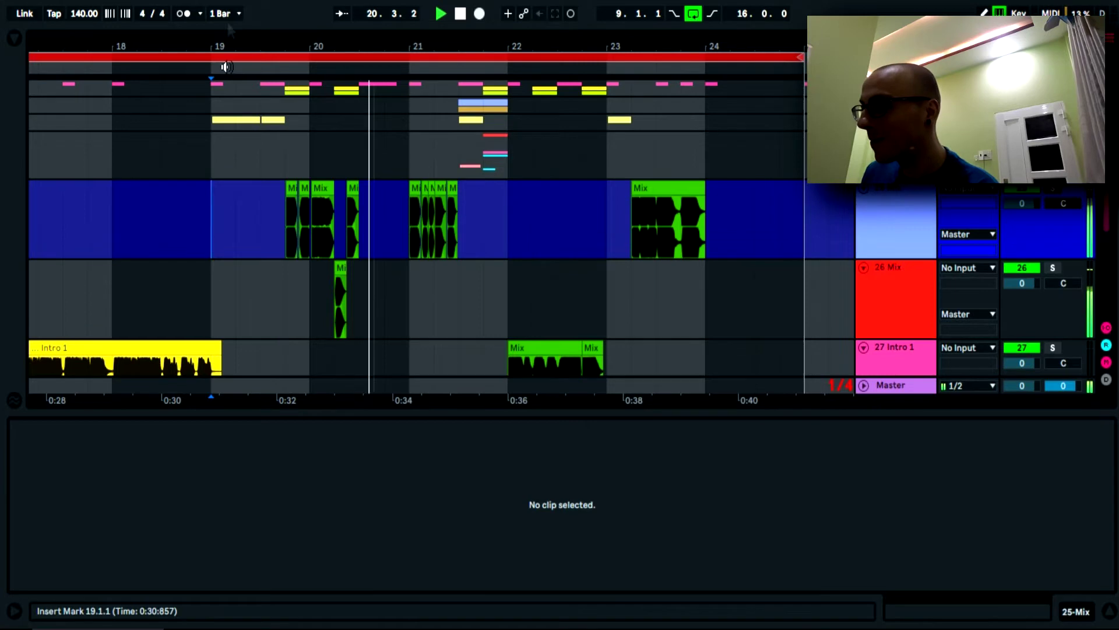
{"action": "left_click_drag", "start_coordinate": [245, 45], "coordinate": [245, 65]}
{"action": "key", "text": "space"}
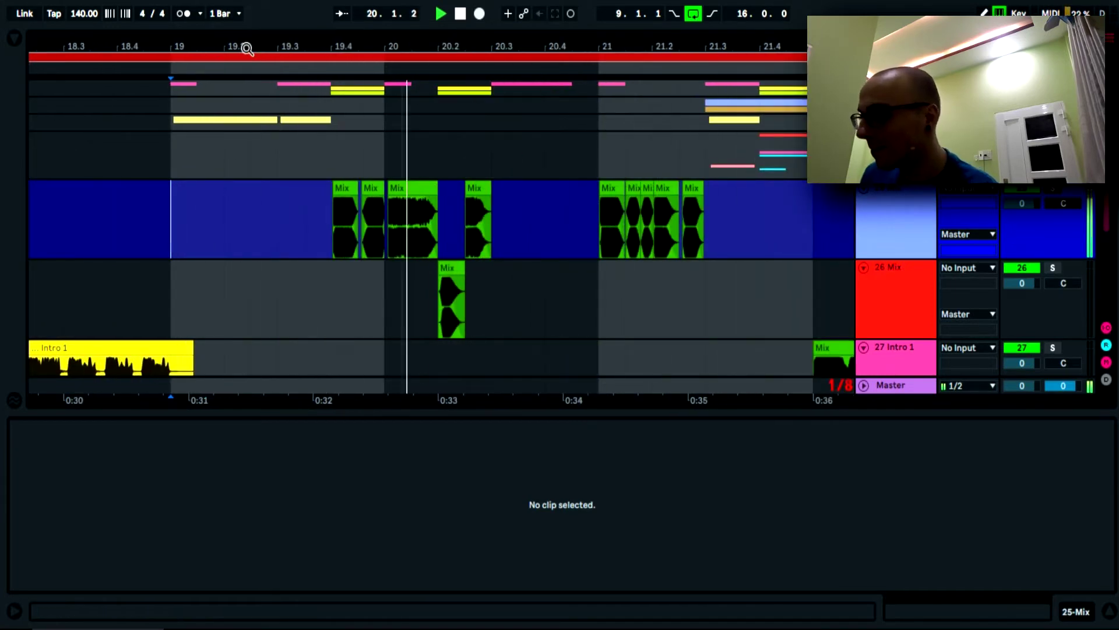
Step: Play the Mix hits repeatedly from 20.2.1 to check their timing
{"action": "left_click", "coordinate": [437, 158]}
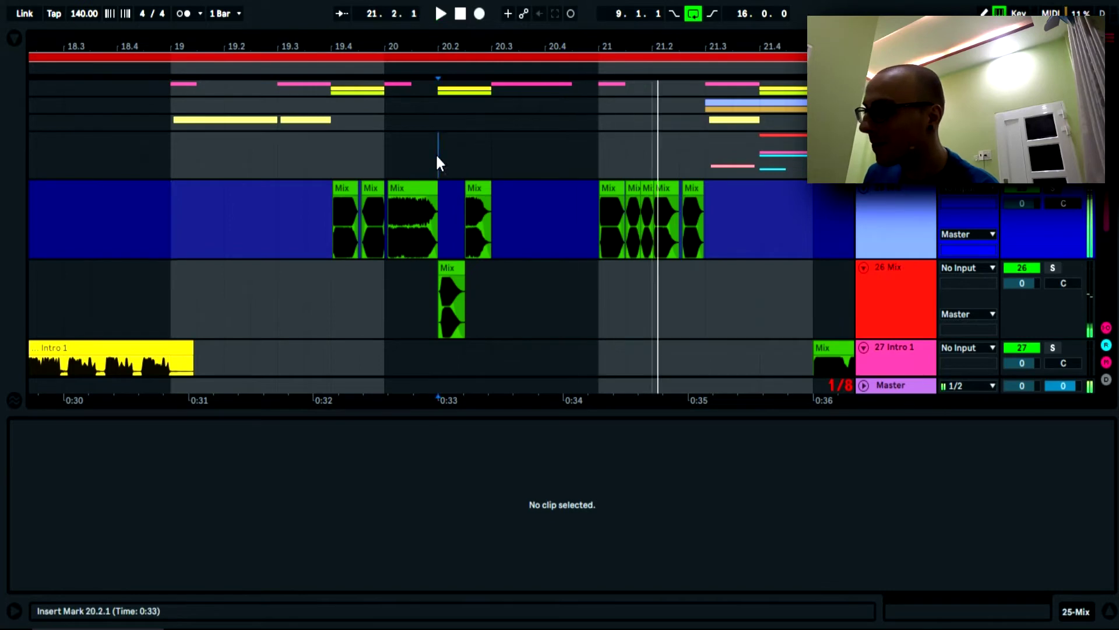
{"action": "key", "text": "space"}
{"action": "key", "text": "space"}
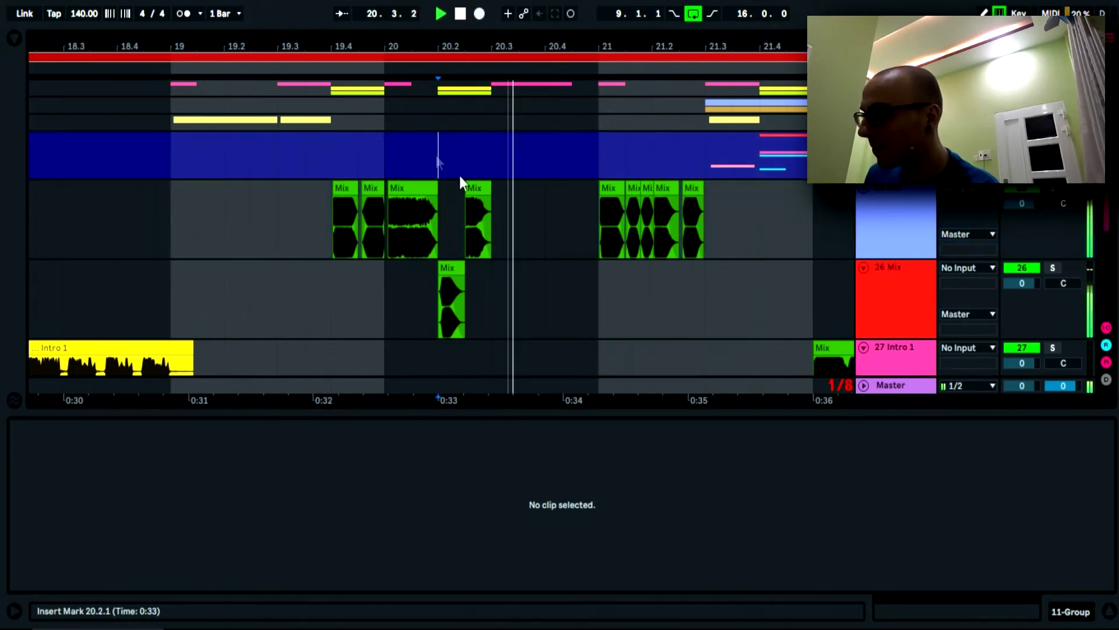
{"action": "key", "text": "space"}
{"action": "key", "text": "space"}
{"action": "key", "text": "space"}
{"action": "key", "text": "space"}
Step: Lengthen the fade-out of the Mix clip at 20.2.3 slightly while replaying from 20.2.1
{"action": "left_click_drag", "start_coordinate": [493, 42], "coordinate": [492, 79]}
{"action": "key", "text": "space"}
{"action": "key", "text": "space"}
{"action": "left_click", "coordinate": [458, 199]}
{"action": "key", "text": "space"}
{"action": "key", "text": "space"}
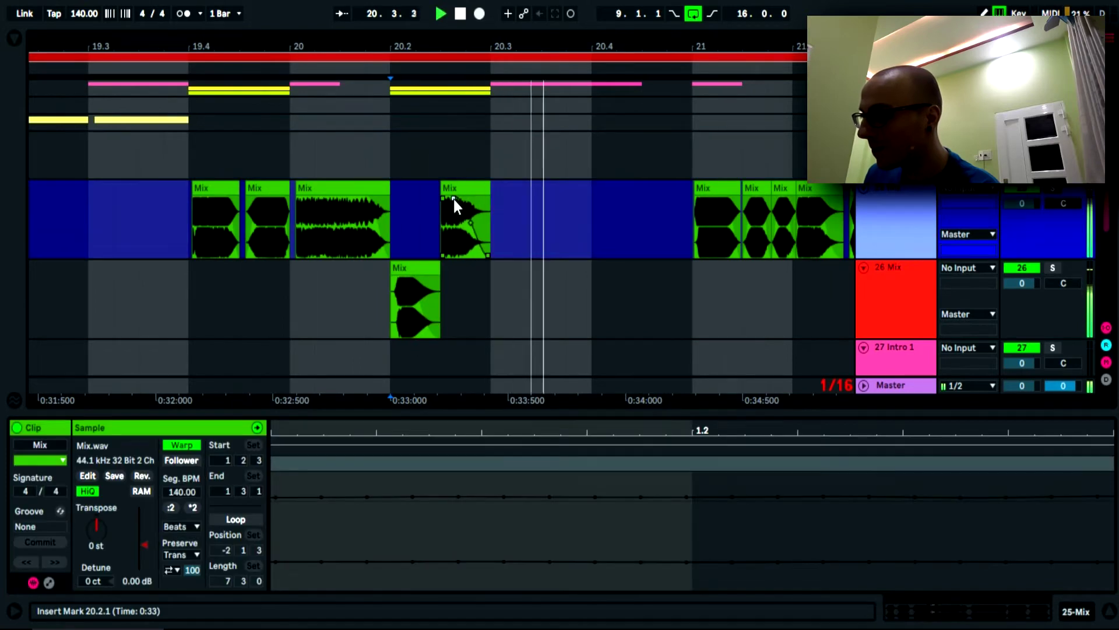
{"action": "mouse_move", "coordinate": [473, 198]}
{"action": "left_mouse_down"}
{"action": "mouse_move", "coordinate": [437, 201]}
{"action": "mouse_move", "coordinate": [452, 199]}
{"action": "left_mouse_up"}
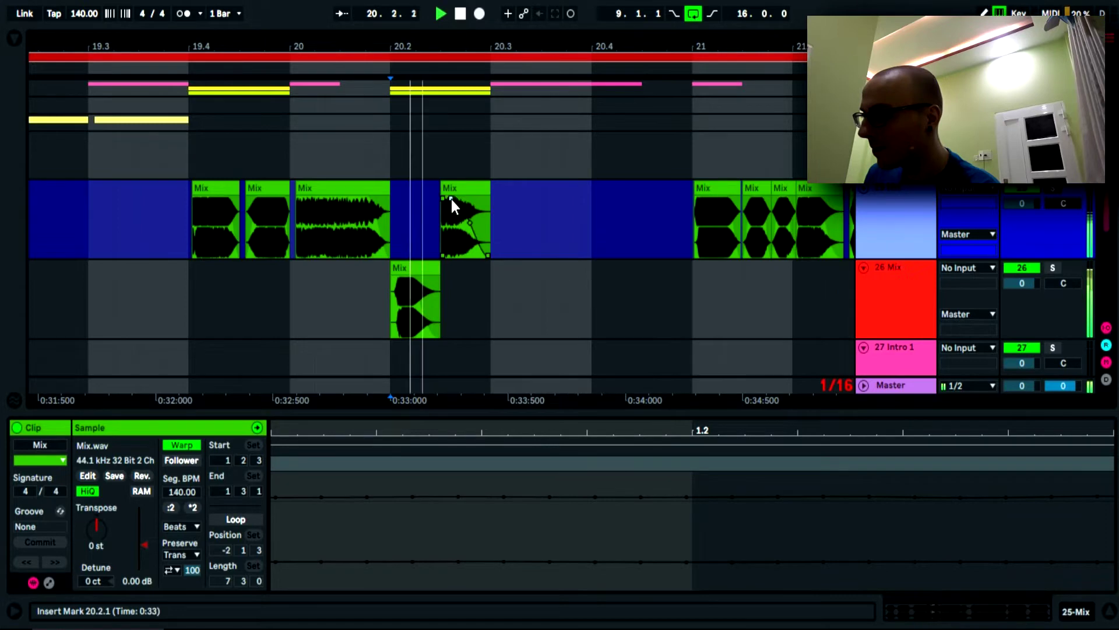
Step: Play the Mix hits from 19.4.1 and from 19.1.1 to compare them with the lead-in
{"action": "left_click", "coordinate": [190, 152]}
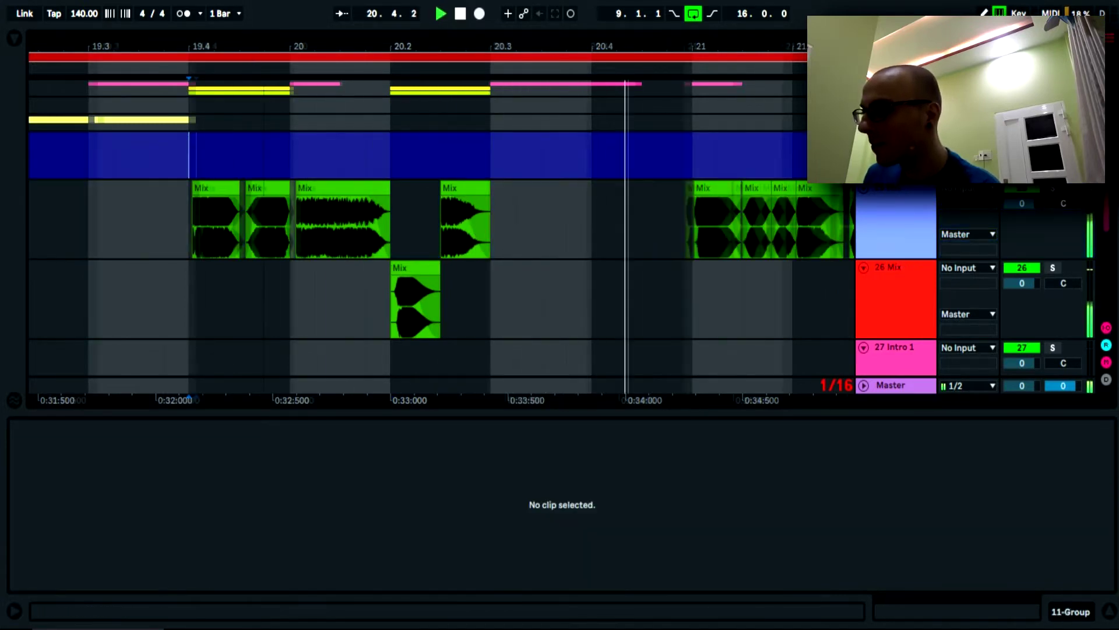
{"action": "left_click_drag", "start_coordinate": [259, 43], "coordinate": [265, 17]}
{"action": "left_click", "coordinate": [91, 168]}
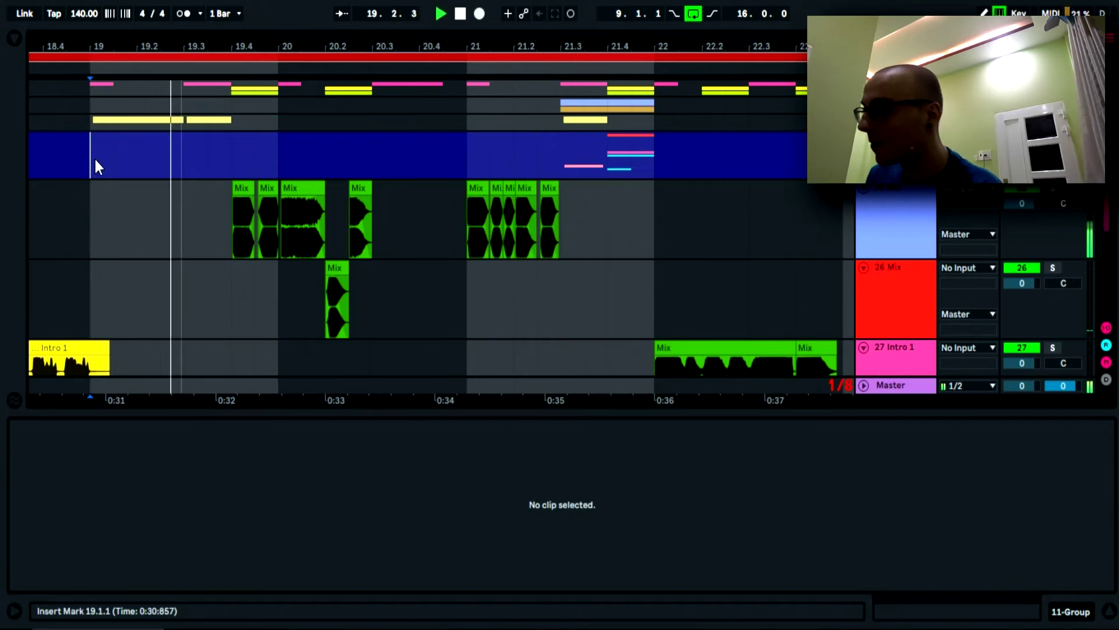
{"action": "left_click_drag", "start_coordinate": [284, 48], "coordinate": [279, 68]}
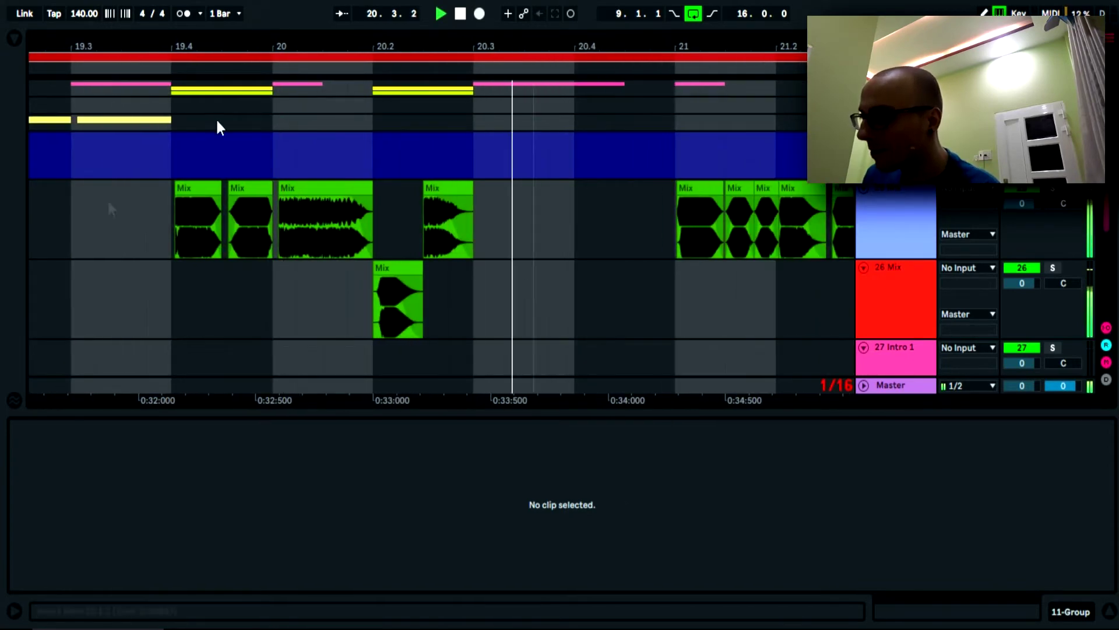
{"action": "key", "text": "space"}
{"action": "key", "text": "space"}
{"action": "left_click", "coordinate": [167, 164]}
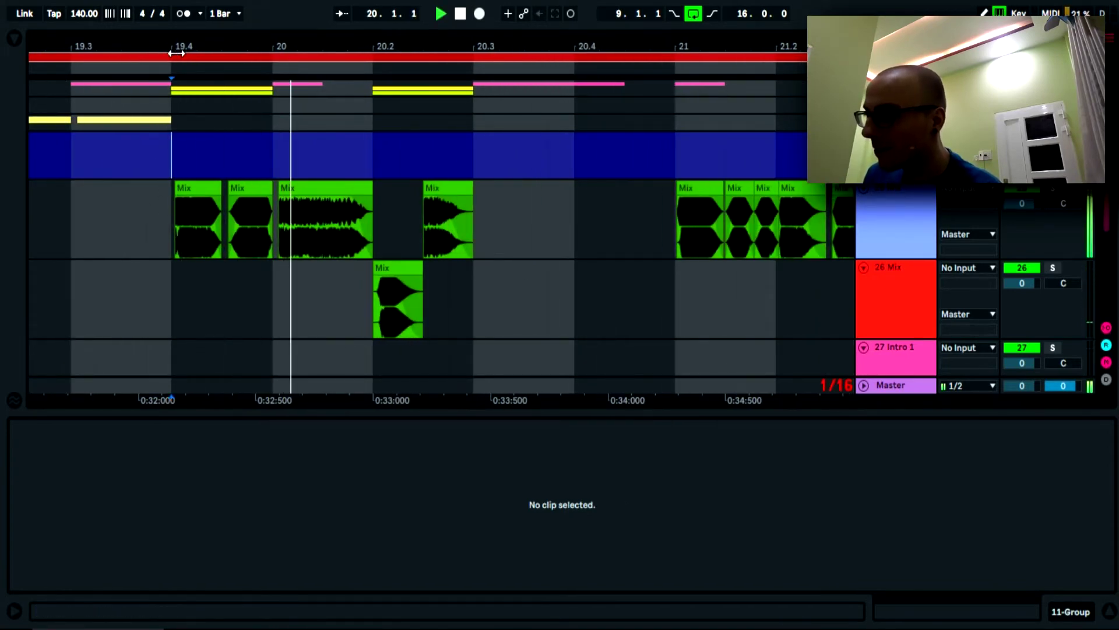
Step: Add a short fade-in to the first Mix hit at 19.4 while replaying from 19.4.1
{"action": "key", "text": "plus"}
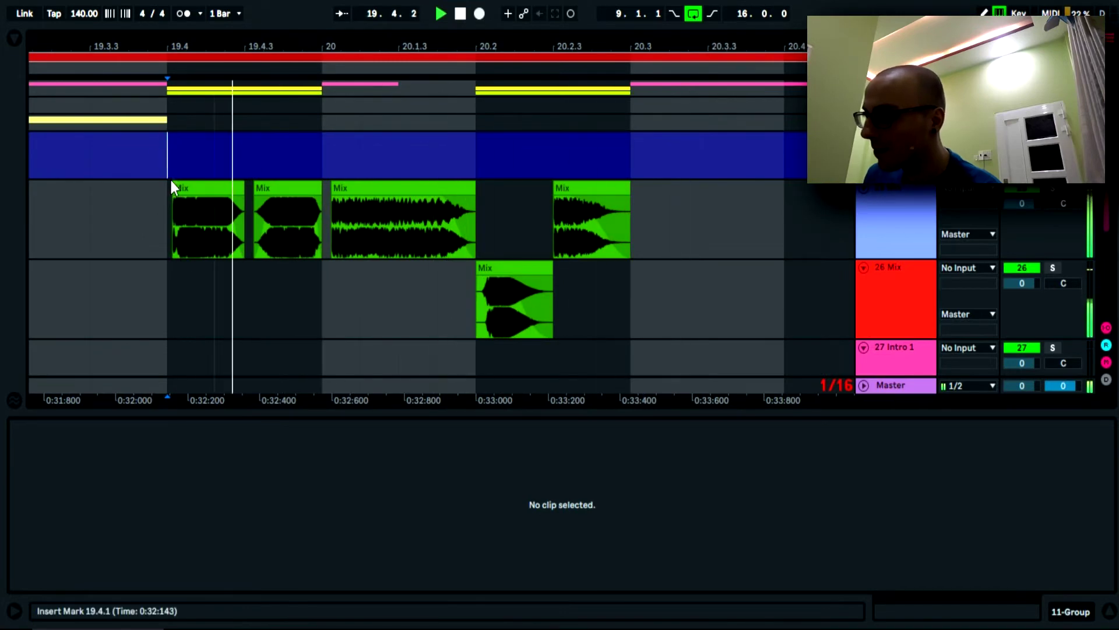
{"action": "left_click", "coordinate": [176, 197]}
{"action": "key", "text": "space"}
{"action": "key", "text": "space"}
{"action": "mouse_move", "coordinate": [187, 196]}
{"action": "left_mouse_down"}
{"action": "mouse_move", "coordinate": [198, 195]}
{"action": "mouse_move", "coordinate": [189, 196]}
{"action": "left_mouse_up"}
{"action": "key", "text": "space"}
{"action": "key", "text": "space"}
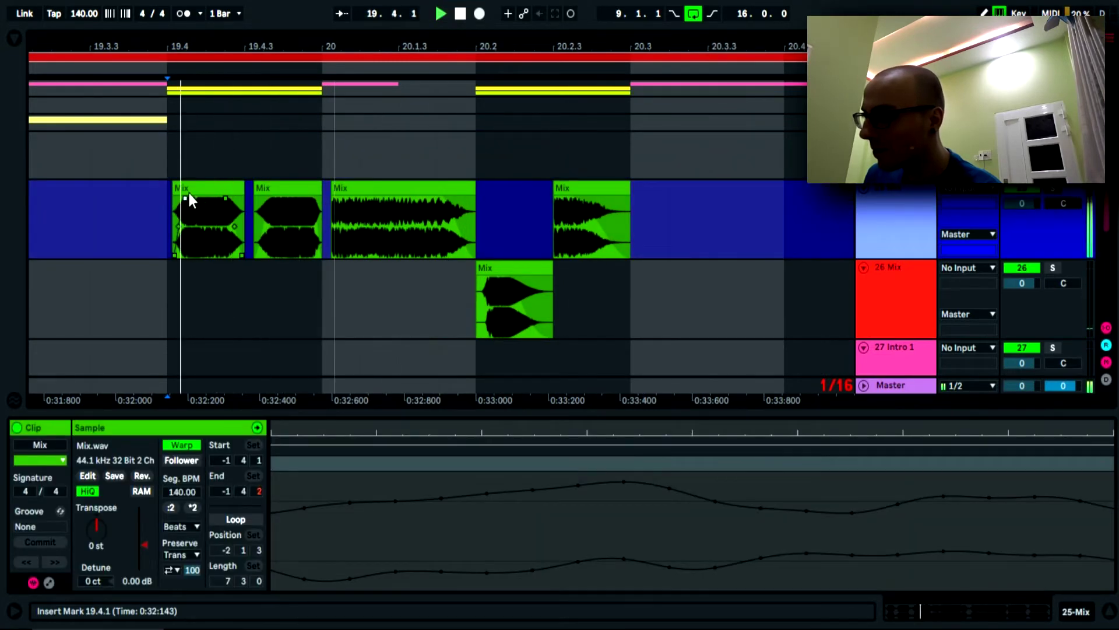
Step: Trim the ends of the two Mix hits before bar 20 slightly shorter and lengthen the second one's fade-out
{"action": "key", "text": "space"}
{"action": "key", "text": "space"}
{"action": "key", "text": "space"}
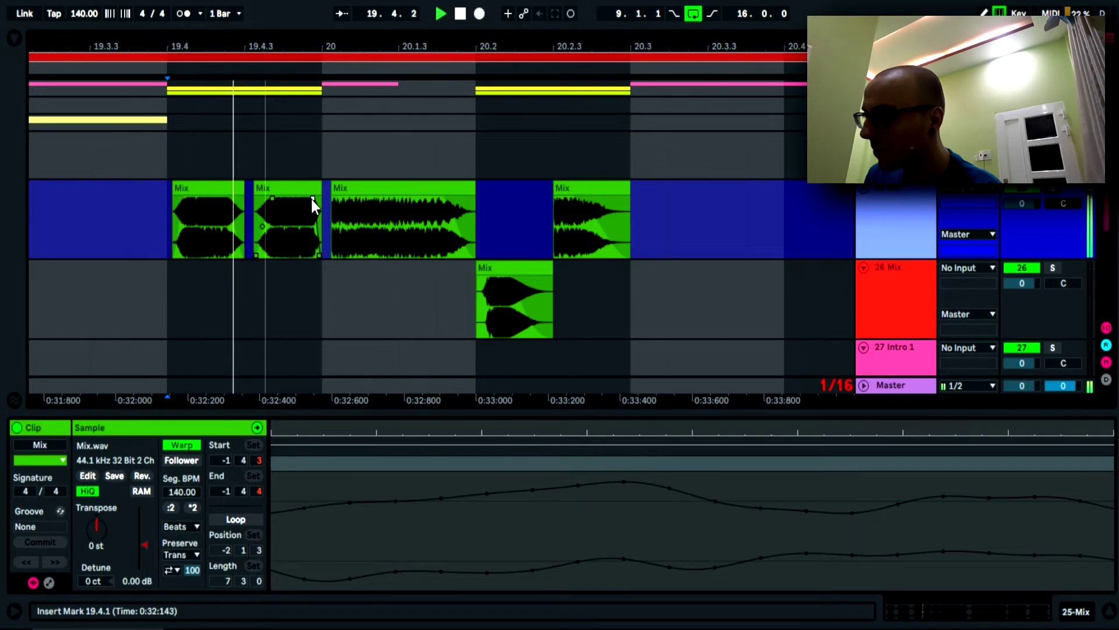
{"action": "left_click_drag", "start_coordinate": [240, 254], "coordinate": [237, 254]}
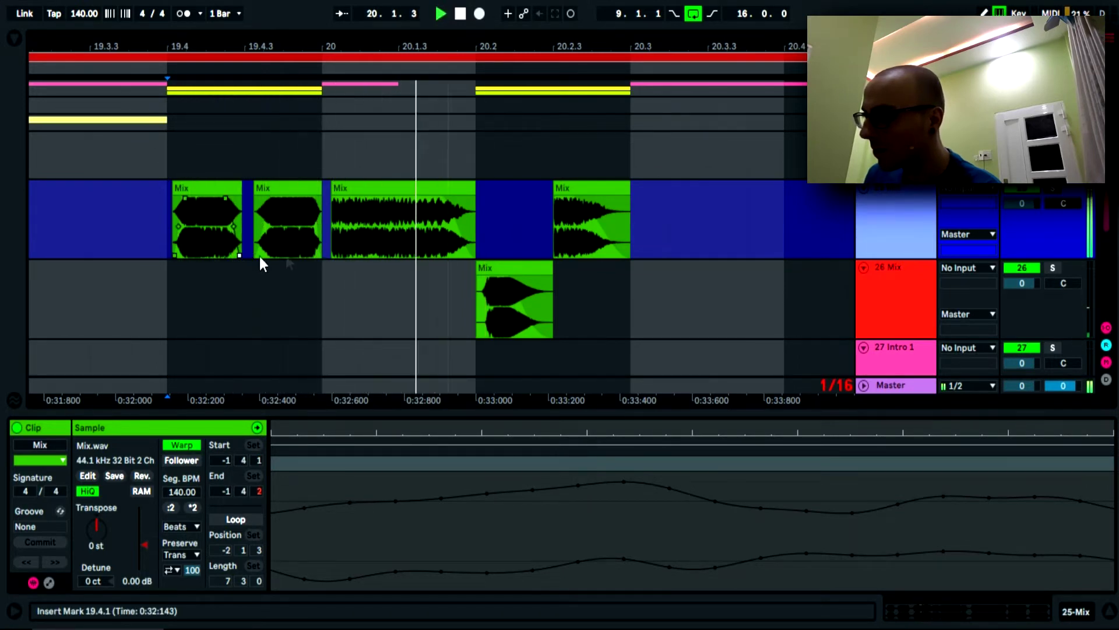
{"action": "mouse_move", "coordinate": [317, 252]}
{"action": "left_mouse_down"}
{"action": "mouse_move", "coordinate": [306, 256]}
{"action": "mouse_move", "coordinate": [320, 257]}
{"action": "left_mouse_up"}
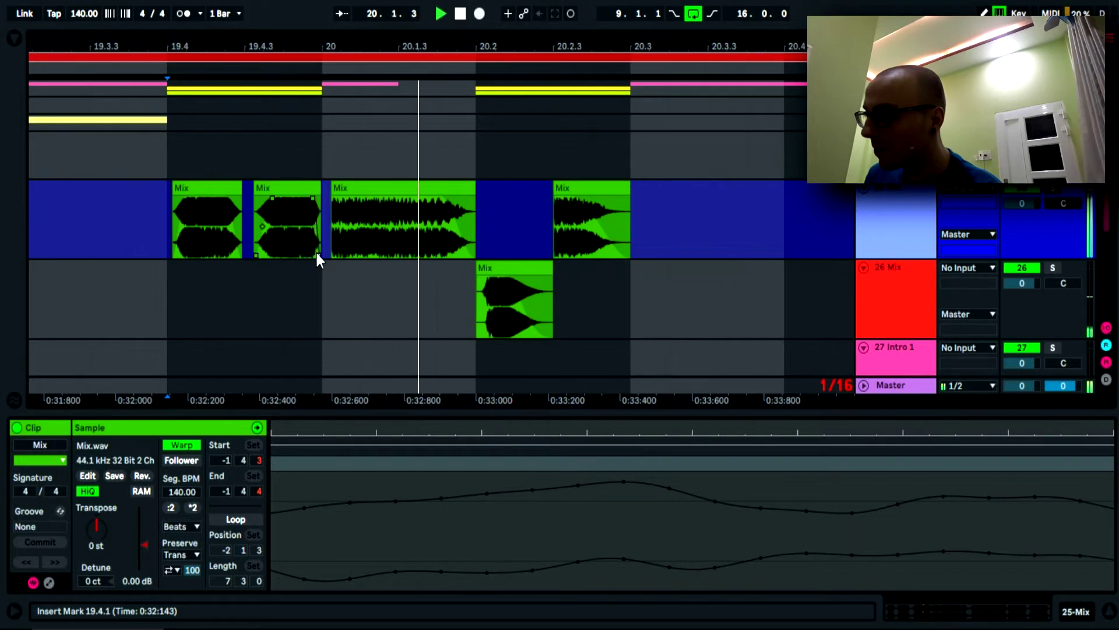
{"action": "left_click", "coordinate": [307, 191]}
{"action": "left_click_drag", "start_coordinate": [310, 197], "coordinate": [299, 200]}
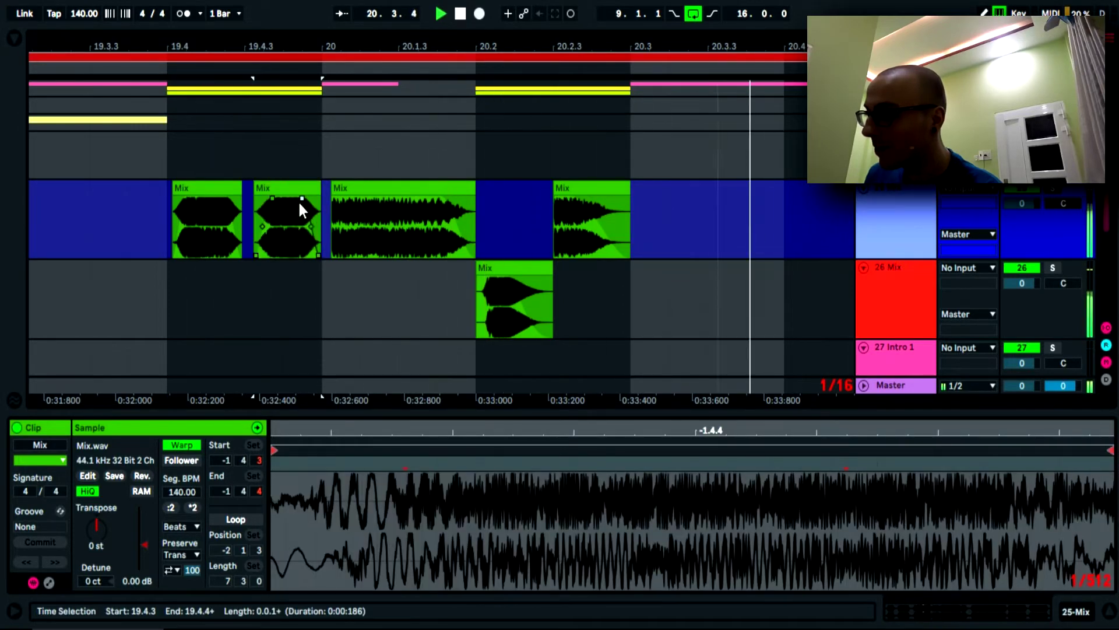
{"action": "left_click_drag", "start_coordinate": [316, 257], "coordinate": [311, 254]}
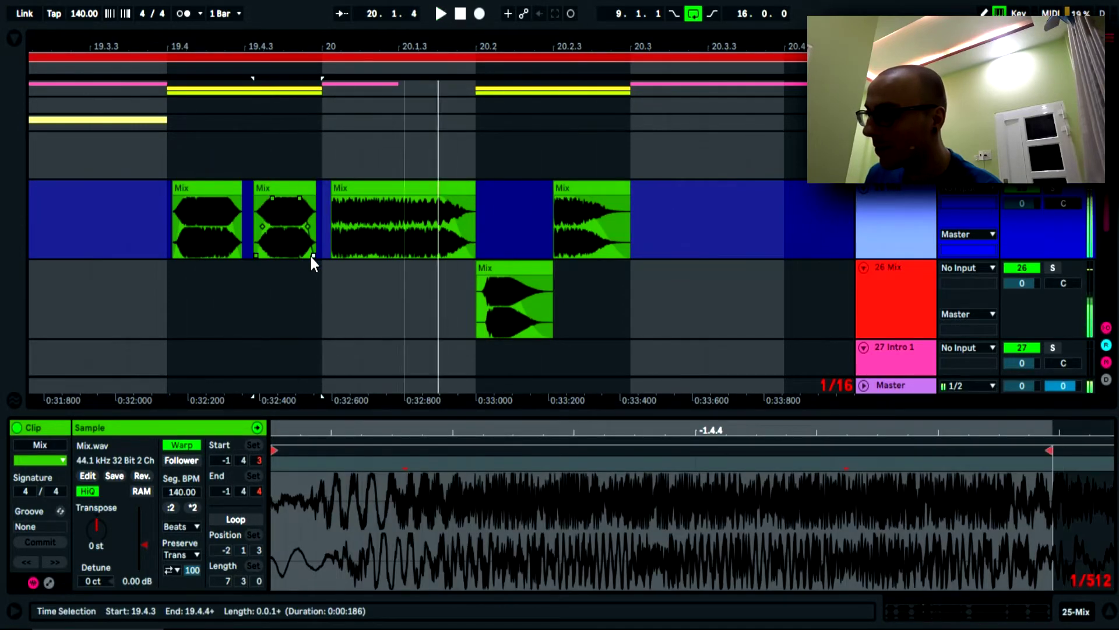
Step: Play the trimmed Mix hits from 19.4.1 and with their lead-in from 19.3.1
{"action": "left_click", "coordinate": [167, 158]}
{"action": "key", "text": "space"}
{"action": "key", "text": "space"}
{"action": "key", "text": "space"}
{"action": "key", "text": "space"}
{"action": "left_click_drag", "start_coordinate": [200, 42], "coordinate": [250, 20]}
{"action": "left_click", "coordinate": [148, 213]}
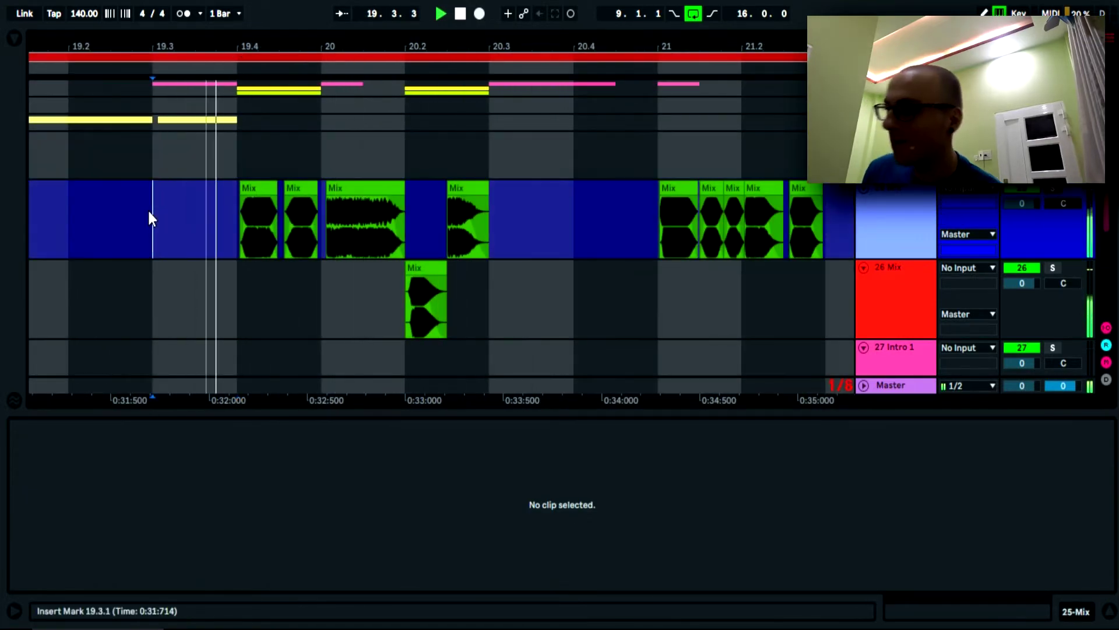
{"action": "left_click_drag", "start_coordinate": [231, 48], "coordinate": [231, 35]}
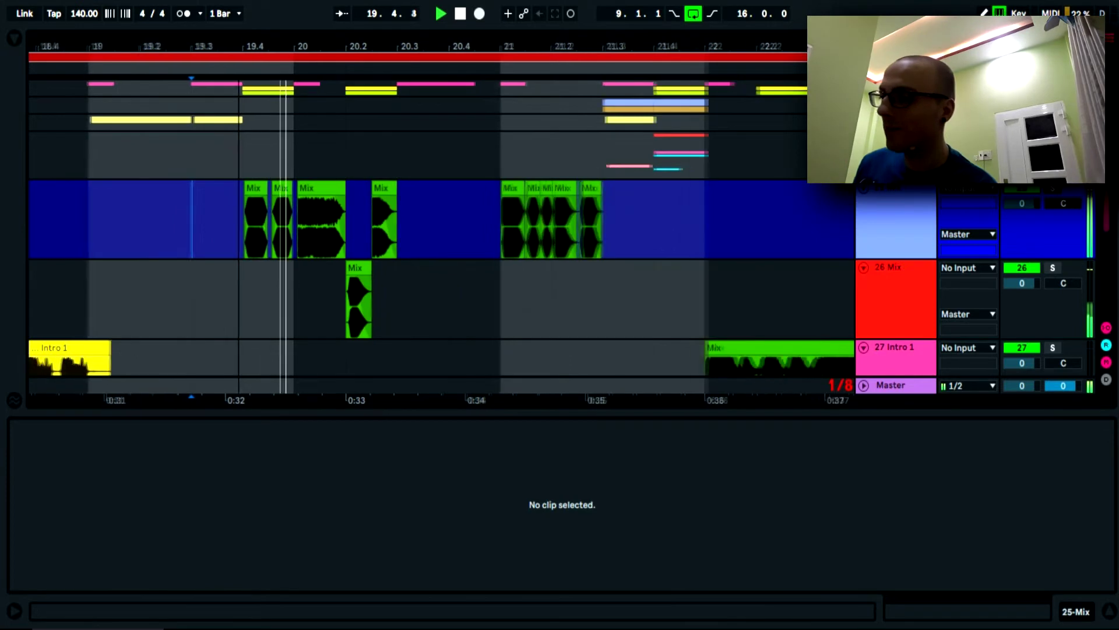
Step: Play the arrangement from 19.1.1 through to the start of bar 24
{"action": "left_click", "coordinate": [96, 233]}
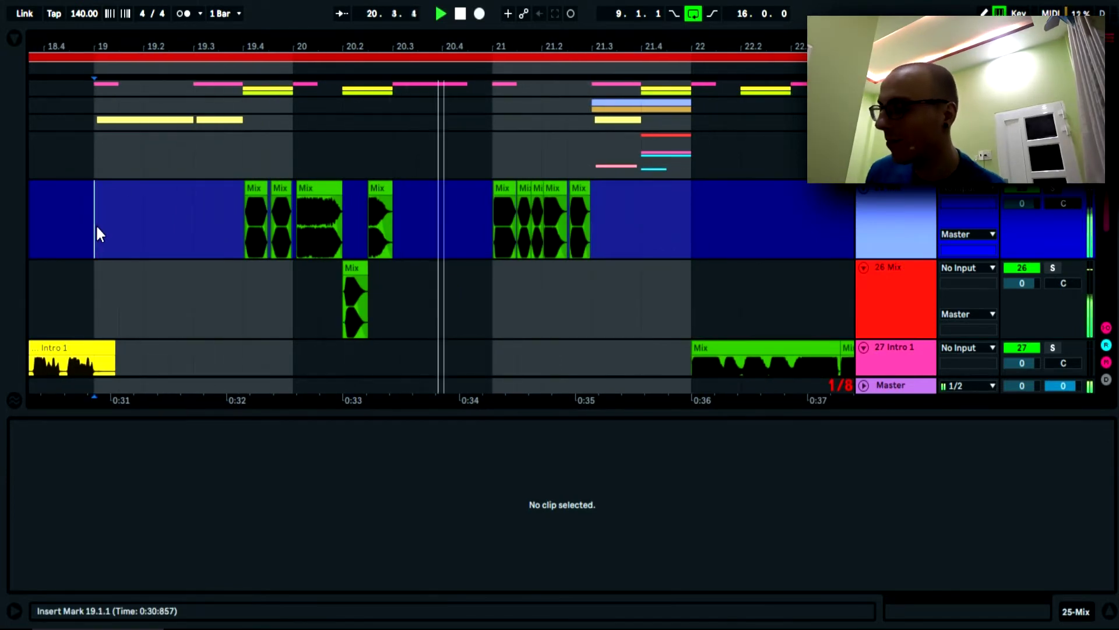
{"action": "key", "text": "space"}
{"action": "key", "text": "space"}
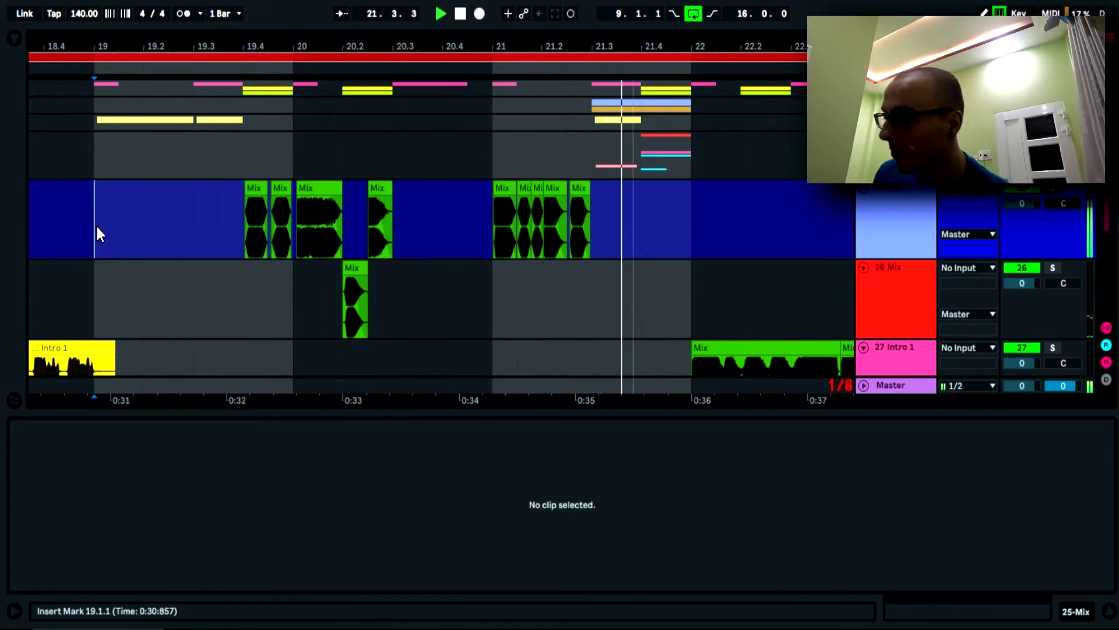
{"action": "left_click_drag", "start_coordinate": [228, 45], "coordinate": [149, 79]}
{"action": "key", "text": "space"}
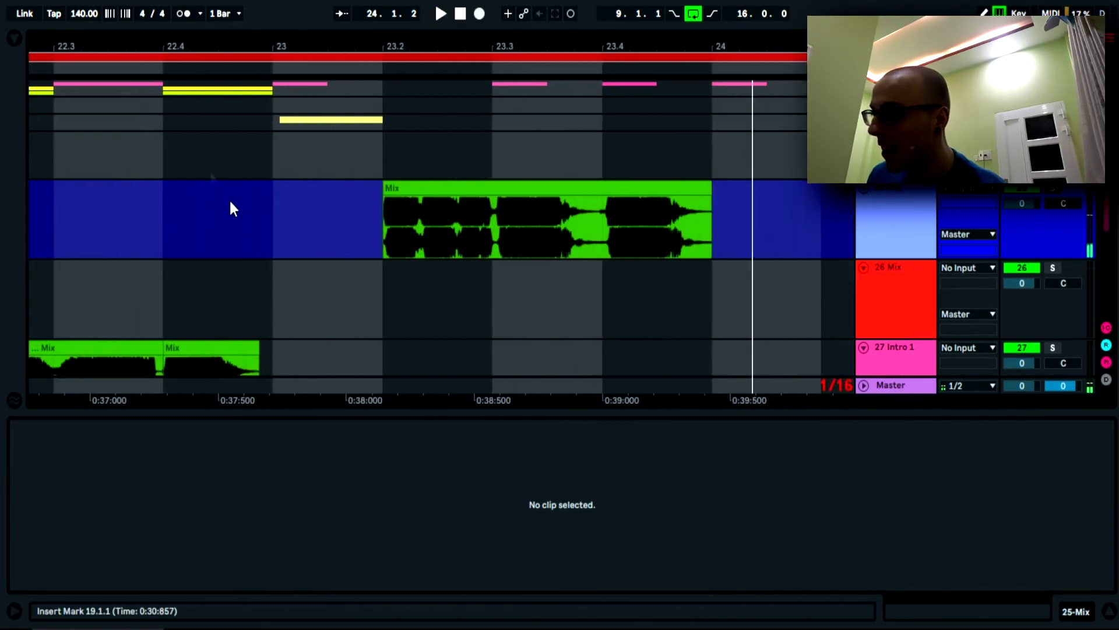
Step: Split the Mix clip starting at 23.2 at the waveform dips just after 23.2.2 and 23.2.3, and at 23.3.1
{"action": "left_click", "coordinate": [384, 239]}
{"action": "left_click_drag", "start_coordinate": [485, 47], "coordinate": [476, 116]}
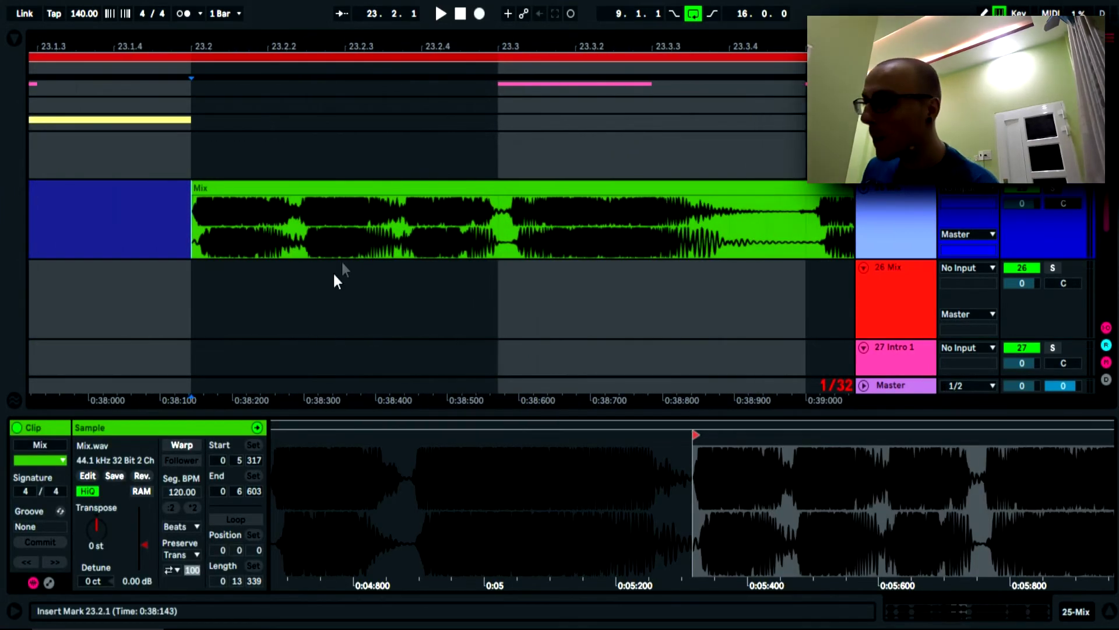
{"action": "left_click", "coordinate": [297, 239]}
{"action": "key", "text": "ctrl+e"}
{"action": "left_click", "coordinate": [399, 227]}
{"action": "key", "text": "ctrl+e"}
{"action": "left_click", "coordinate": [496, 241]}
{"action": "key", "text": "ctrl+e"}
Step: Fade the first Mix hit at 23.2 in and out, and trim and fade in the second after a short gap past 23.2.2
{"action": "left_click_drag", "start_coordinate": [208, 46], "coordinate": [208, 82]}
{"action": "left_click", "coordinate": [176, 198]}
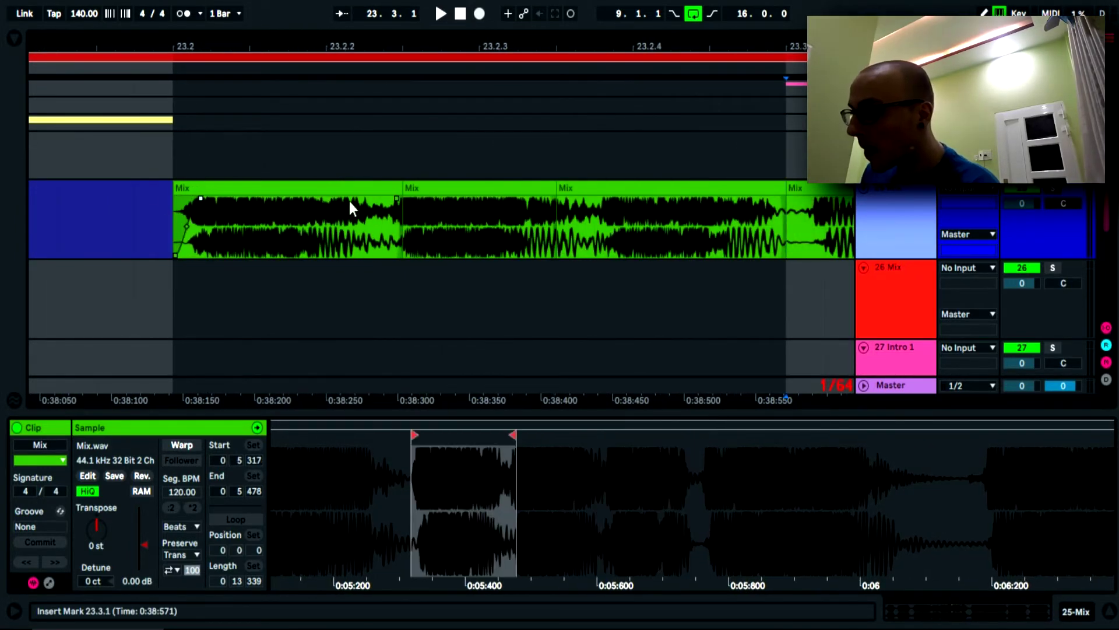
{"action": "left_click_drag", "start_coordinate": [403, 189], "coordinate": [372, 197]}
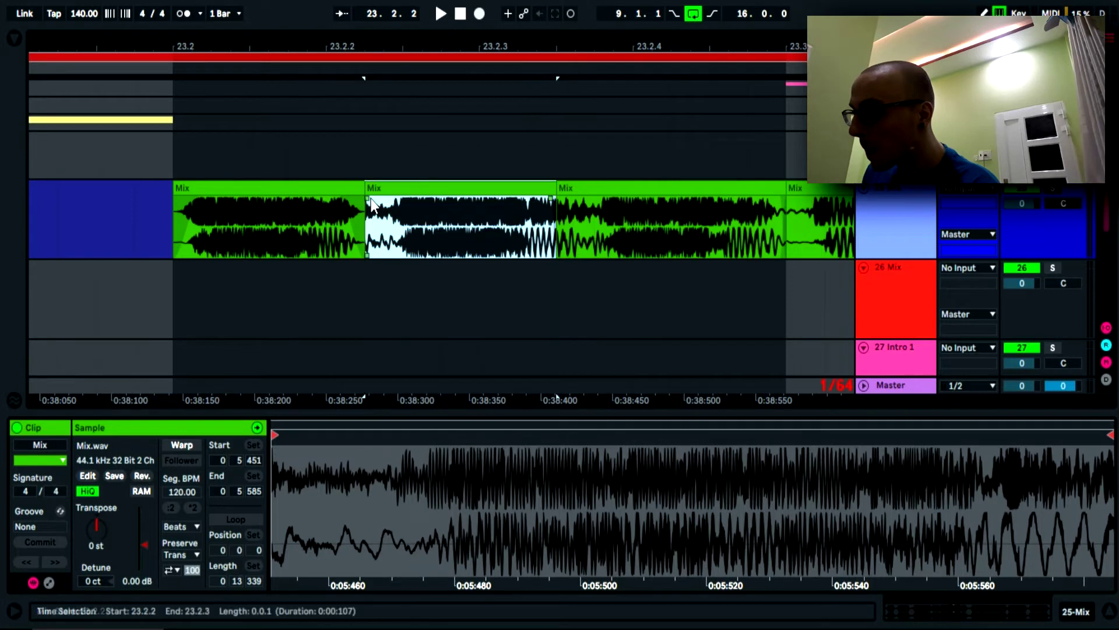
{"action": "left_click", "coordinate": [368, 204]}
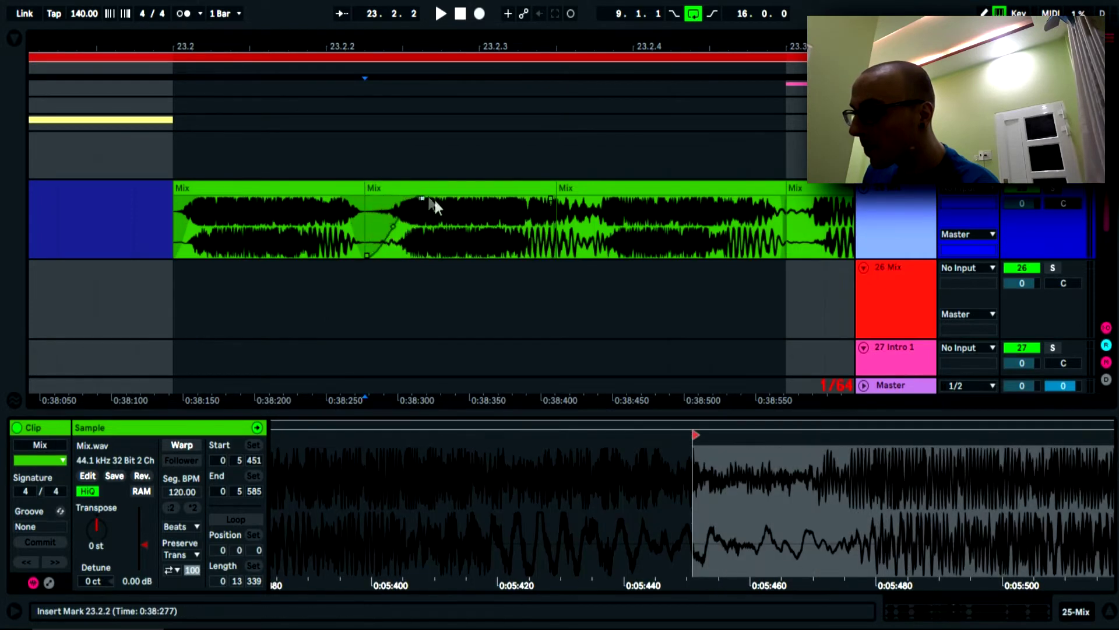
{"action": "left_click_drag", "start_coordinate": [369, 252], "coordinate": [400, 247]}
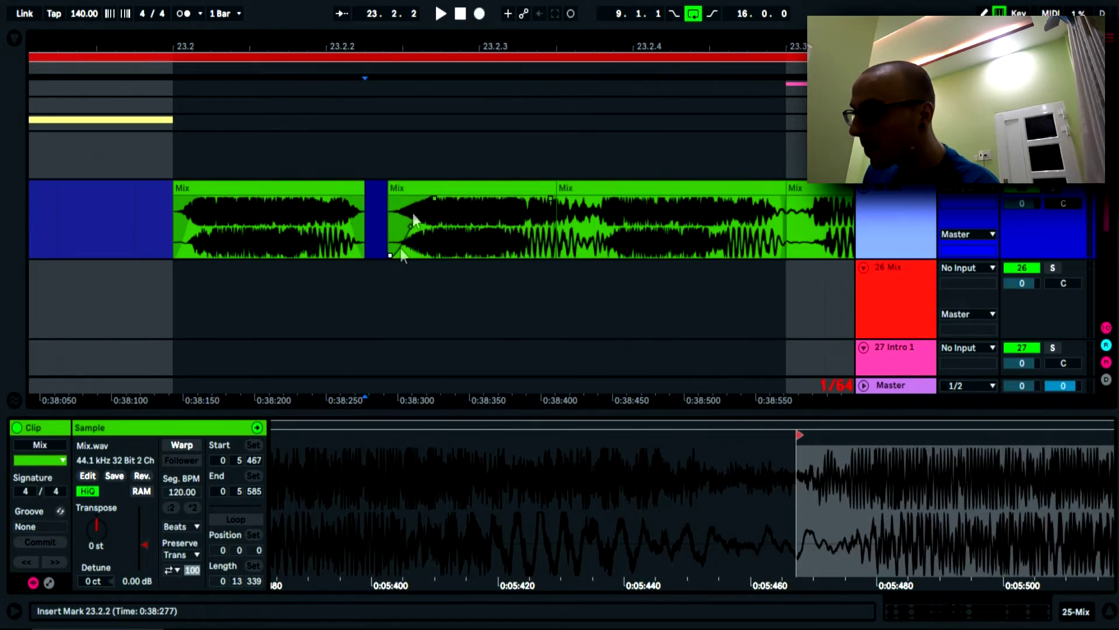
{"action": "left_click_drag", "start_coordinate": [434, 199], "coordinate": [399, 198]}
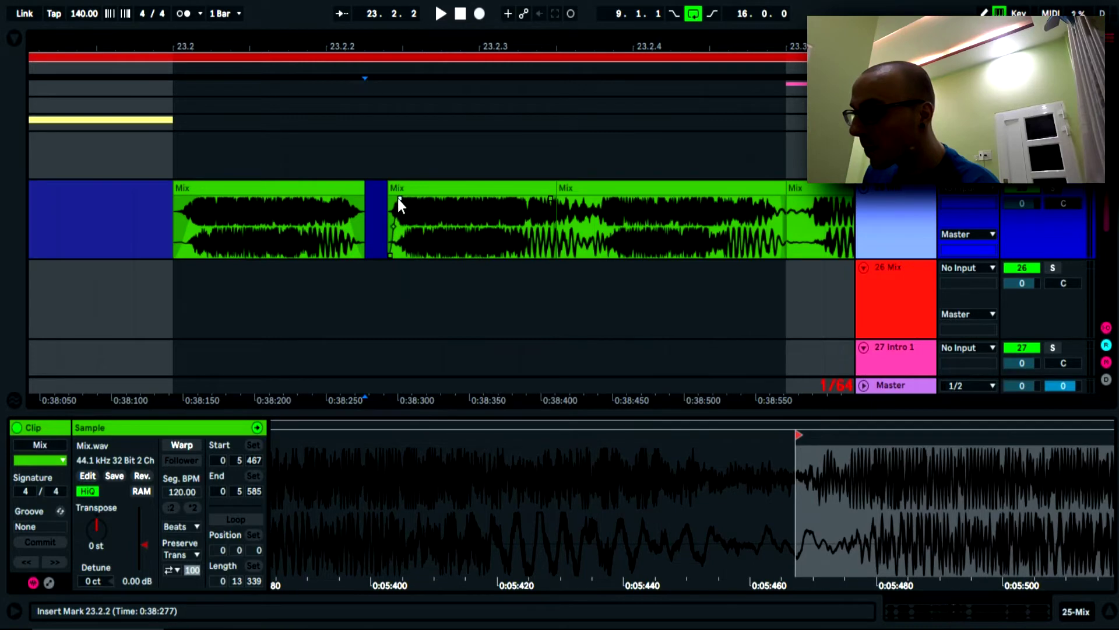
Step: Play the chopped Mix hits from 23.2.1 to check the gap after the first hit
{"action": "left_click", "coordinate": [173, 218]}
{"action": "key", "text": "space"}
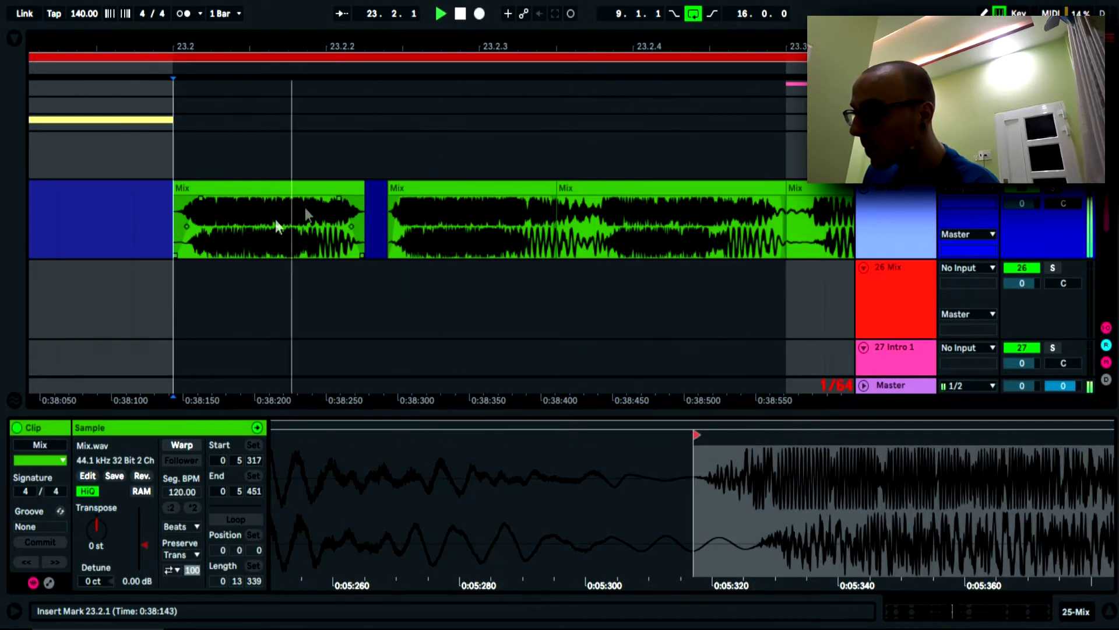
{"action": "left_click_drag", "start_coordinate": [203, 198], "coordinate": [208, 196]}
{"action": "key", "text": "space"}
{"action": "key", "text": "space"}
{"action": "key", "text": "space"}
{"action": "left_click_drag", "start_coordinate": [262, 47], "coordinate": [154, 46]}
{"action": "key", "text": "space"}
{"action": "key", "text": "space"}
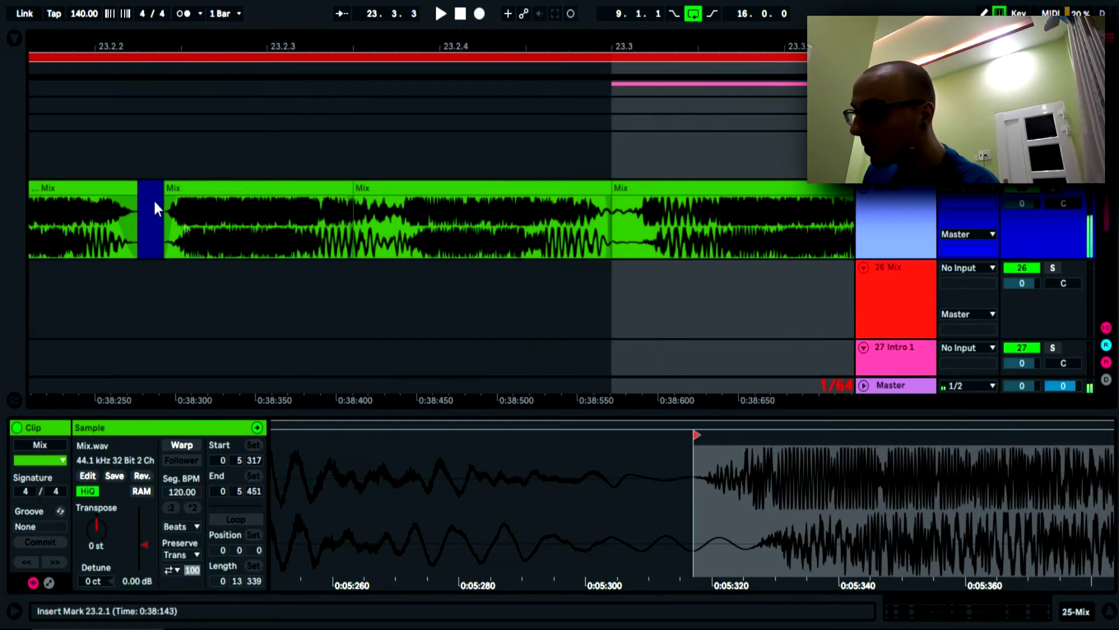
Step: At the cut just after 23.2.3, trim the third Mix hit's start and add a fade-out and fade-in on either side
{"action": "left_click", "coordinate": [355, 258]}
{"action": "left_click_drag", "start_coordinate": [392, 42], "coordinate": [391, 58]}
{"action": "left_click", "coordinate": [267, 201]}
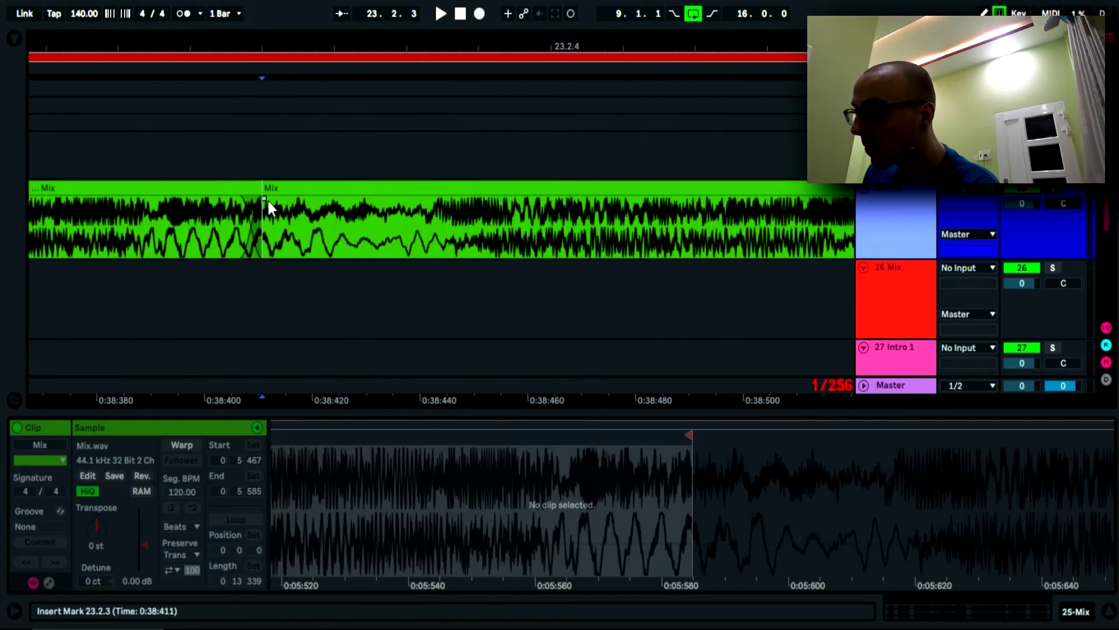
{"action": "mouse_move", "coordinate": [310, 200]}
{"action": "left_mouse_down"}
{"action": "mouse_move", "coordinate": [285, 202]}
{"action": "mouse_move", "coordinate": [313, 184]}
{"action": "left_mouse_up"}
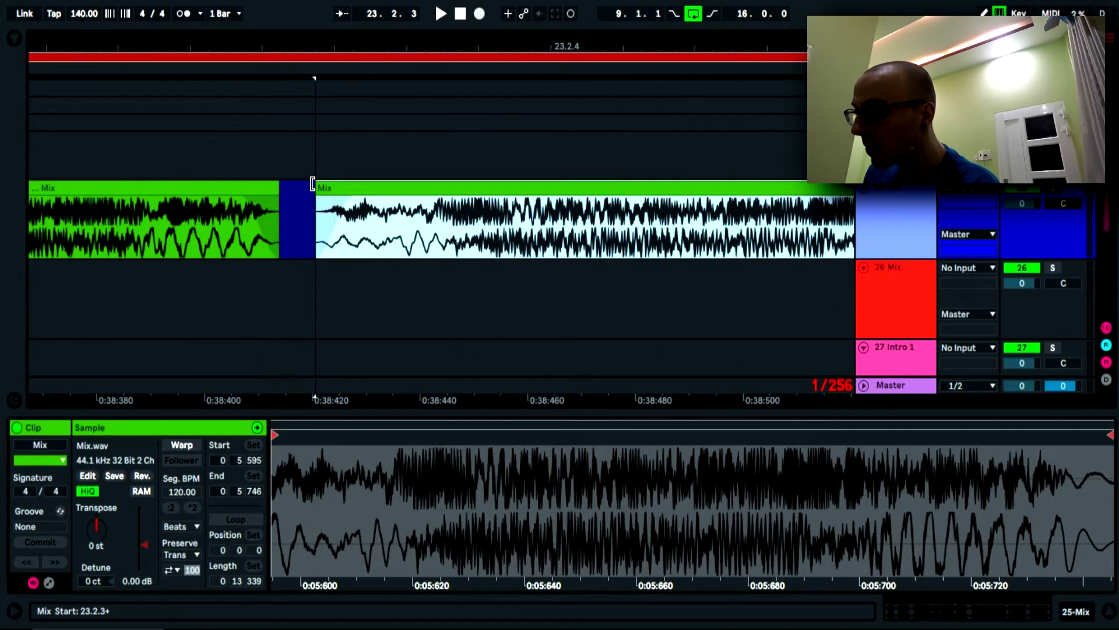
{"action": "left_click_drag", "start_coordinate": [315, 251], "coordinate": [355, 251]}
{"action": "left_click", "coordinate": [318, 254]}
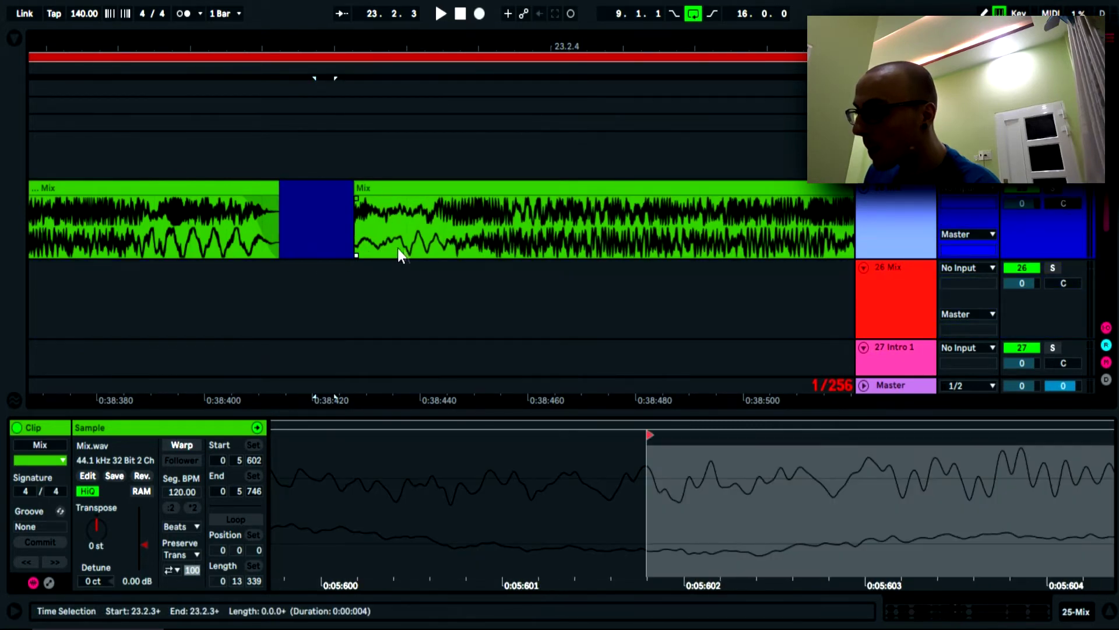
{"action": "left_click_drag", "start_coordinate": [356, 198], "coordinate": [400, 200]}
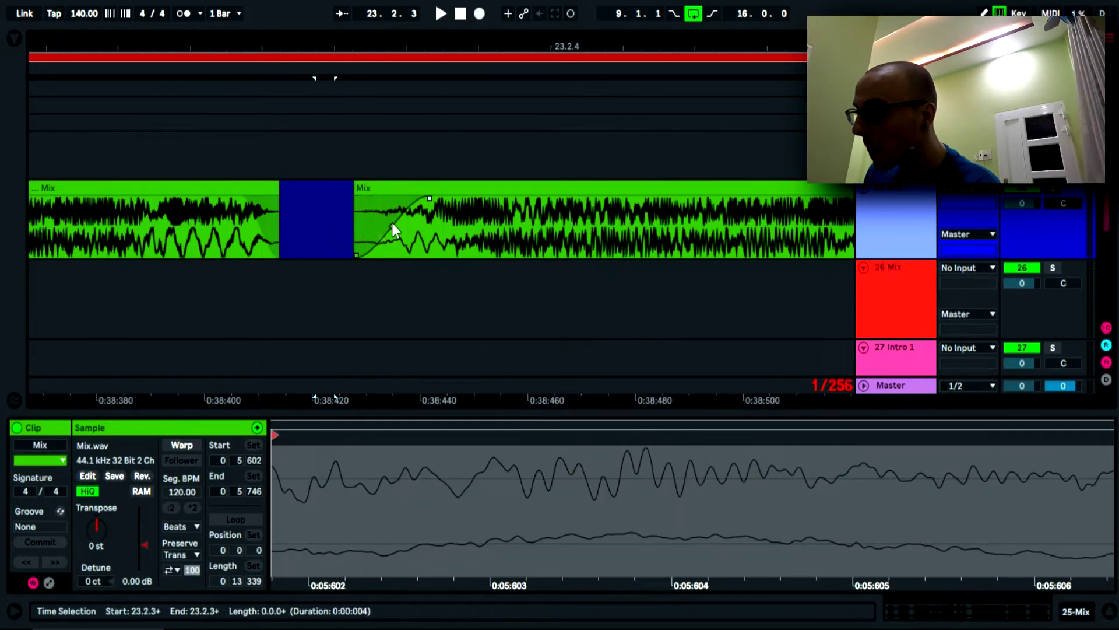
{"action": "mouse_move", "coordinate": [280, 192]}
{"action": "left_mouse_down"}
{"action": "mouse_move", "coordinate": [350, 201]}
{"action": "mouse_move", "coordinate": [290, 199]}
{"action": "left_mouse_up"}
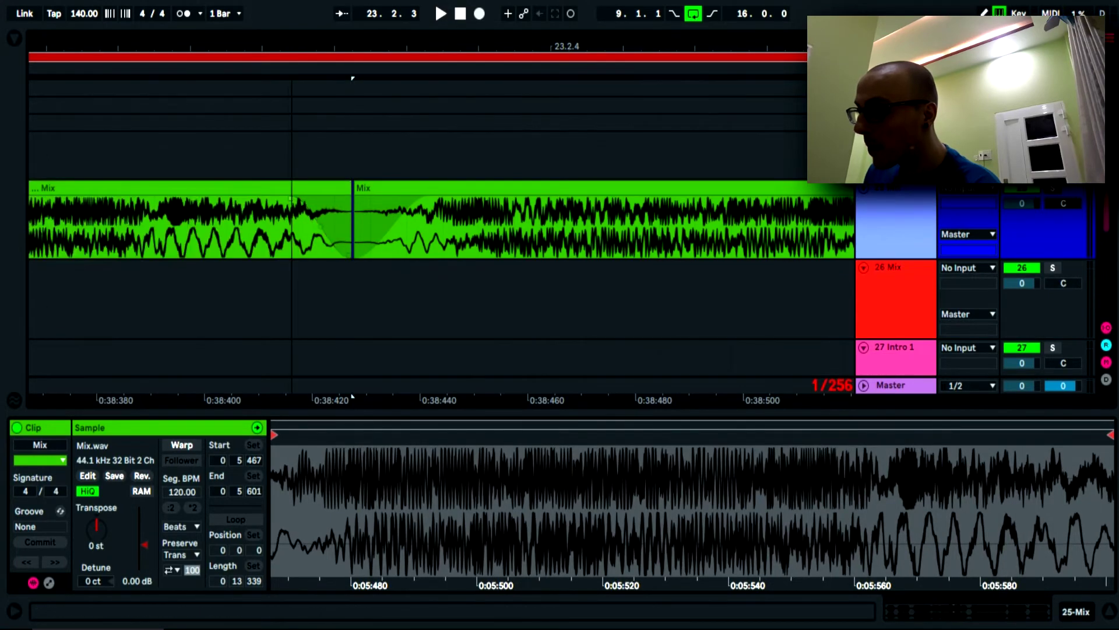
Step: Play the three short Mix hits from 23.2.1 to check the transition after 23.2.3
{"action": "scroll", "coordinate": [298, 200], "scroll_direction": "down", "scroll_amount": 8}
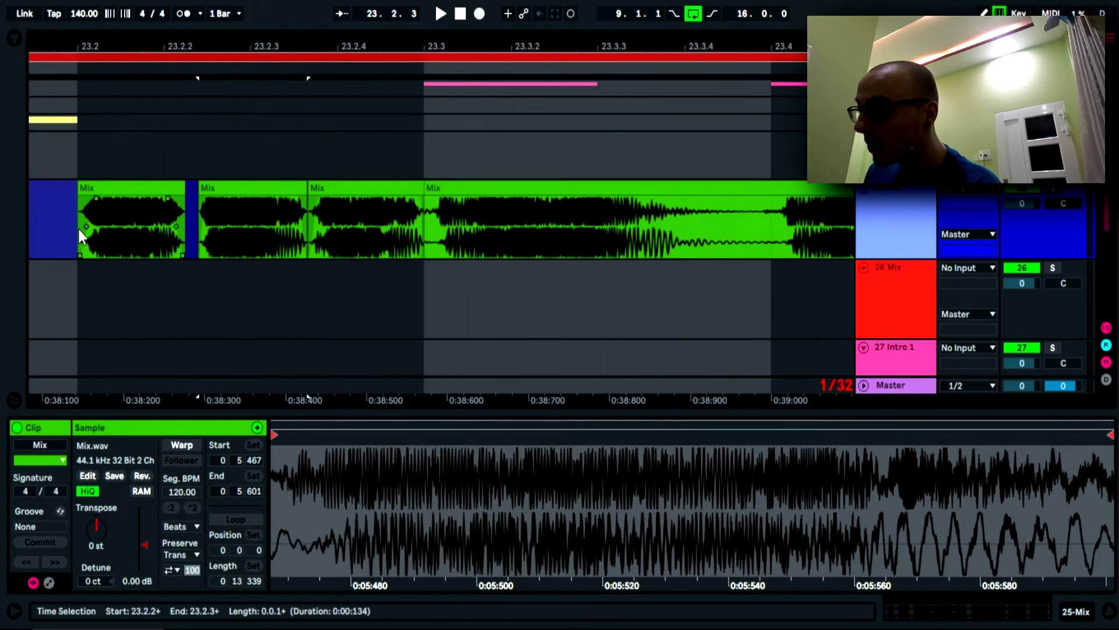
{"action": "left_click", "coordinate": [78, 228]}
{"action": "key", "text": "space"}
{"action": "left_click_drag", "start_coordinate": [269, 42], "coordinate": [269, 70]}
{"action": "key", "text": "space"}
{"action": "key", "text": "space"}
{"action": "key", "text": "space"}
{"action": "key", "text": "space"}
{"action": "key", "text": "space"}
Step: Widen the gap between the second and third Mix hits after 23.2.3 and shorten the fades beside it
{"action": "left_click", "coordinate": [409, 202]}
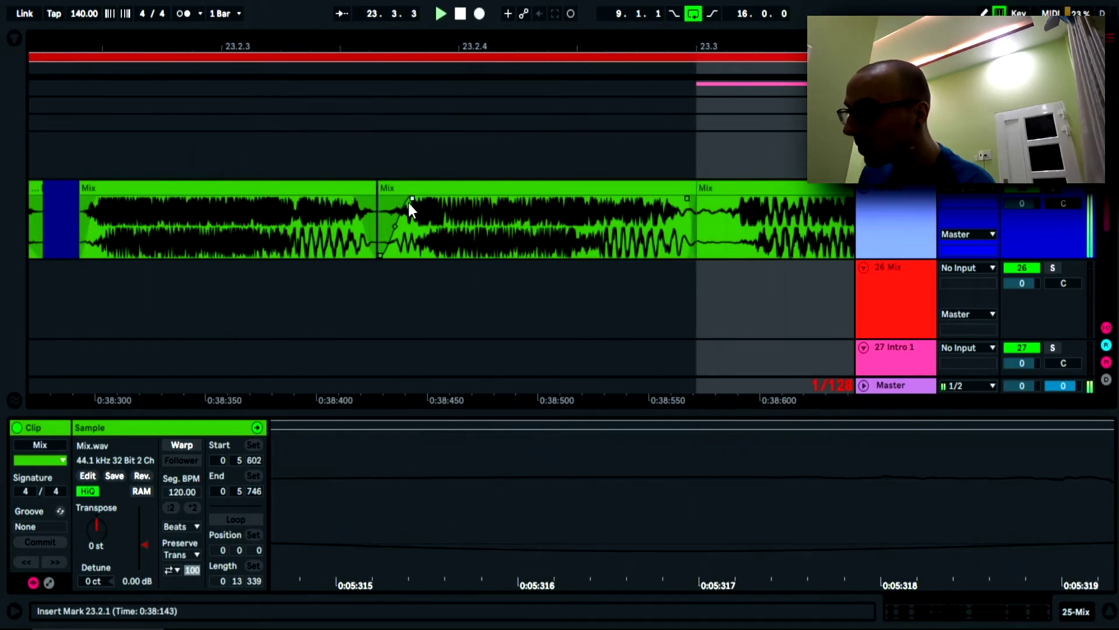
{"action": "key", "text": "space"}
{"action": "key", "text": "space"}
{"action": "left_click_drag", "start_coordinate": [376, 258], "coordinate": [367, 261]}
{"action": "key", "text": "space"}
{"action": "key", "text": "space"}
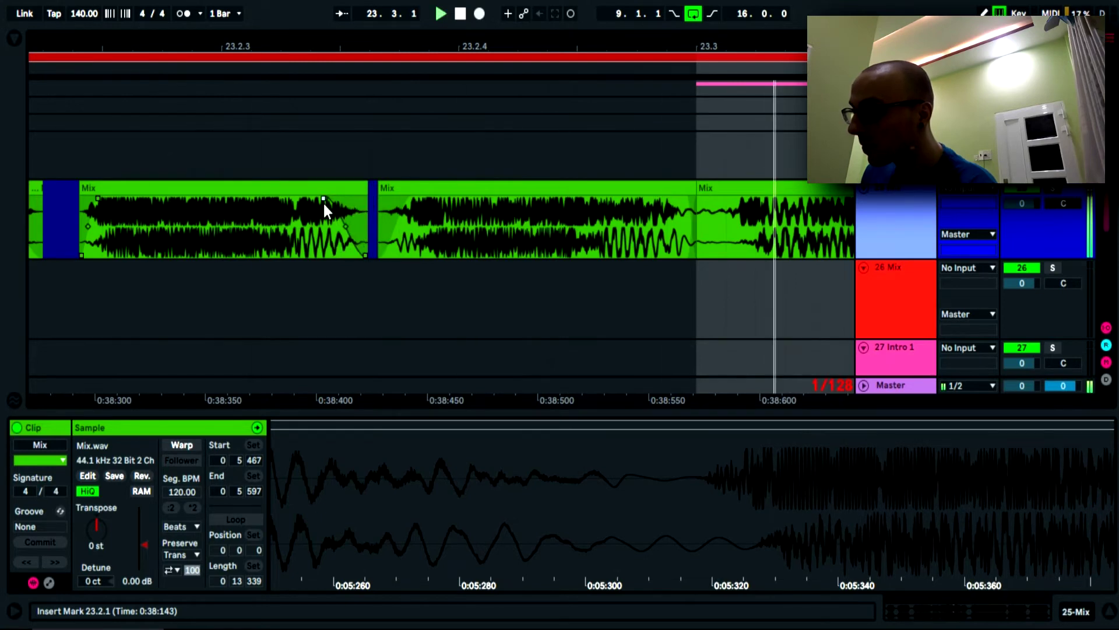
{"action": "left_click_drag", "start_coordinate": [411, 198], "coordinate": [417, 201]}
{"action": "left_click_drag", "start_coordinate": [382, 253], "coordinate": [397, 257]}
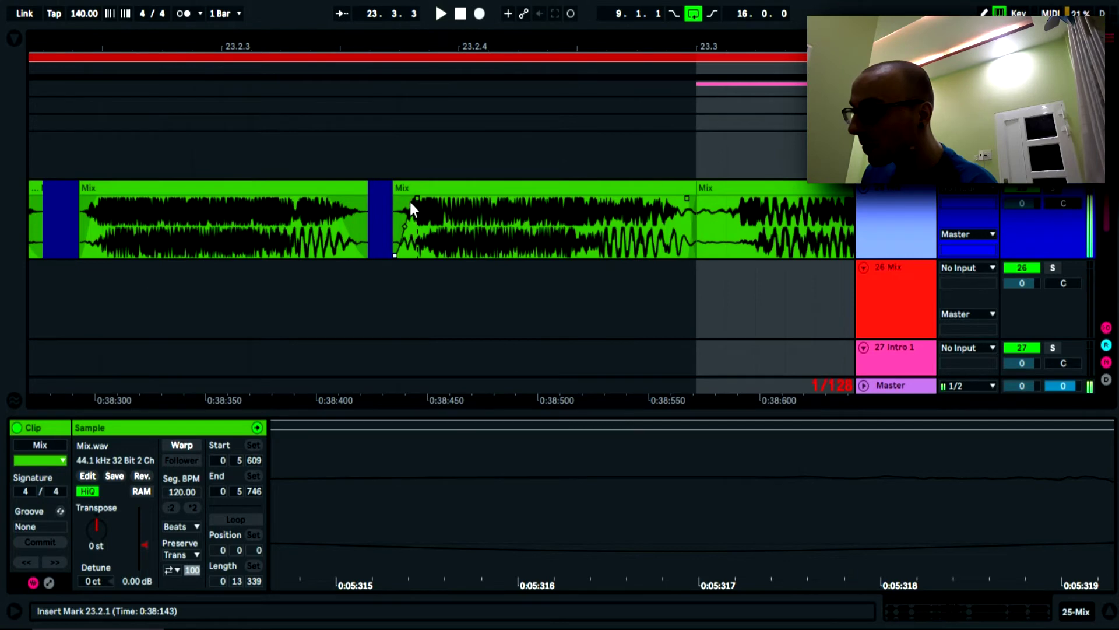
{"action": "left_click", "coordinate": [343, 198]}
Step: Trim the third Mix hit's end slightly before 23.3 and give it a fade-out
{"action": "key", "text": "space"}
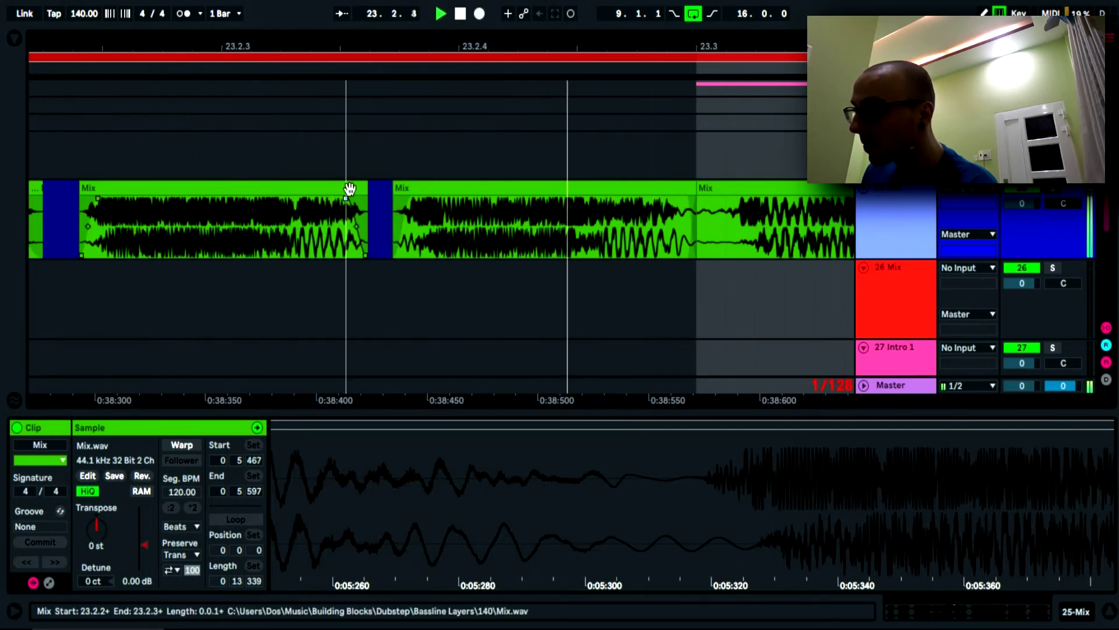
{"action": "key", "text": "space"}
{"action": "left_click_drag", "start_coordinate": [695, 188], "coordinate": [666, 189]}
{"action": "left_click_drag", "start_coordinate": [669, 253], "coordinate": [678, 253]}
{"action": "key", "text": "space"}
{"action": "left_click_drag", "start_coordinate": [655, 202], "coordinate": [633, 201]}
Step: Play the second and third Mix hits from just after 23.2.2 into beat 23.3
{"action": "left_click", "coordinate": [69, 160]}
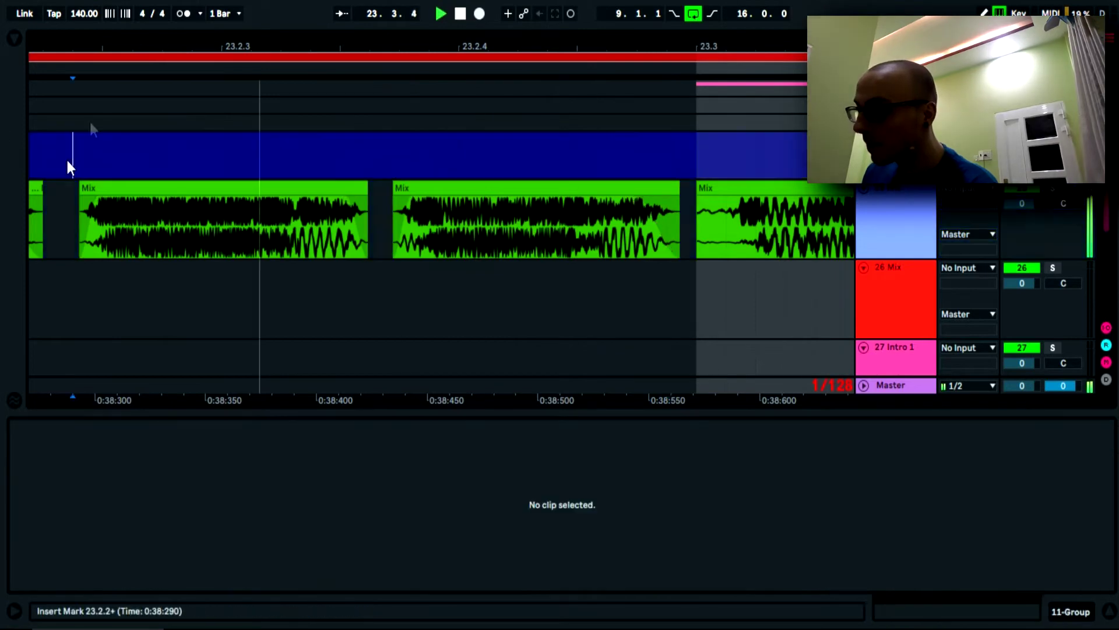
{"action": "left_click_drag", "start_coordinate": [130, 37], "coordinate": [78, 133]}
{"action": "key", "text": "space"}
{"action": "key", "text": "space"}
{"action": "key", "text": "space"}
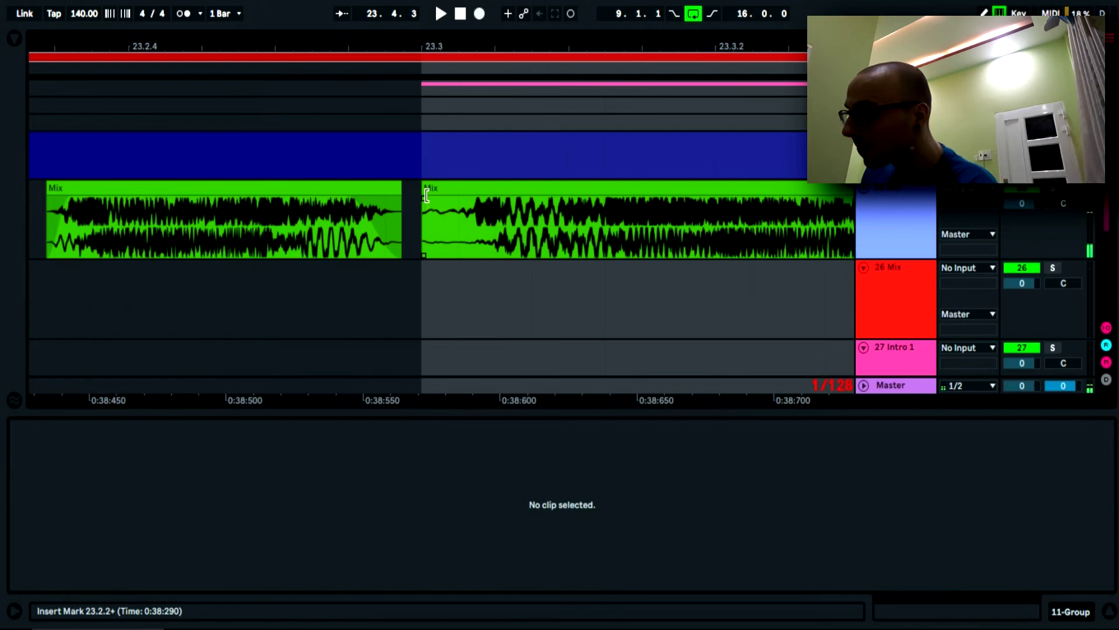
Step: Trim the start of the long Mix clip to slightly after 23.3 and add a short fade-in
{"action": "left_click_drag", "start_coordinate": [424, 202], "coordinate": [464, 249]}
{"action": "key", "text": "space"}
{"action": "left_click_drag", "start_coordinate": [505, 204], "coordinate": [485, 197]}
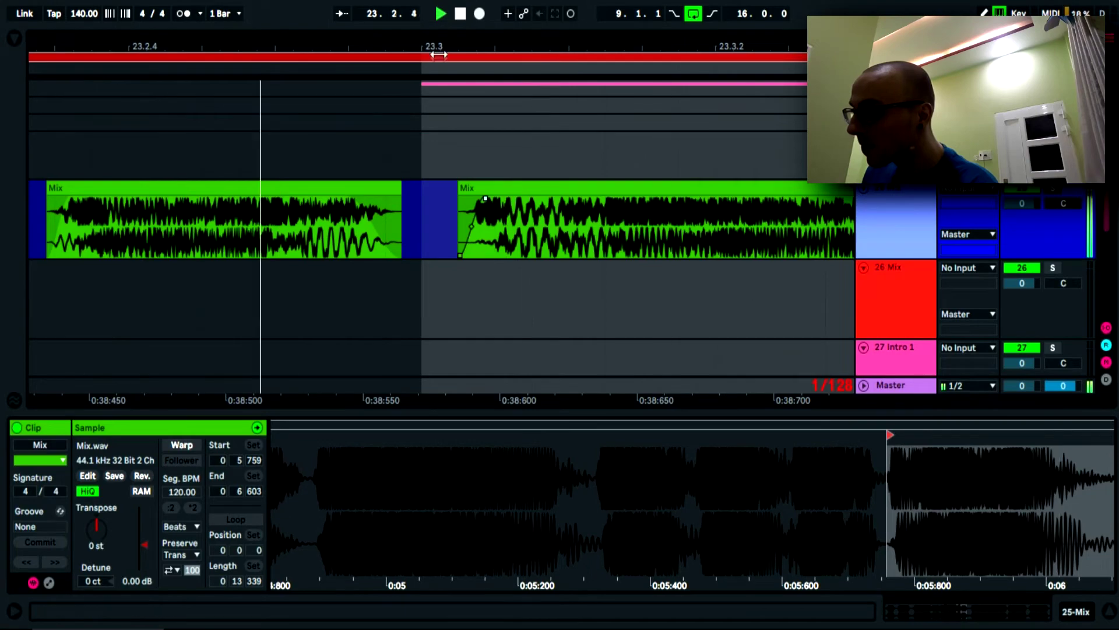
{"action": "left_click_drag", "start_coordinate": [437, 47], "coordinate": [420, 12]}
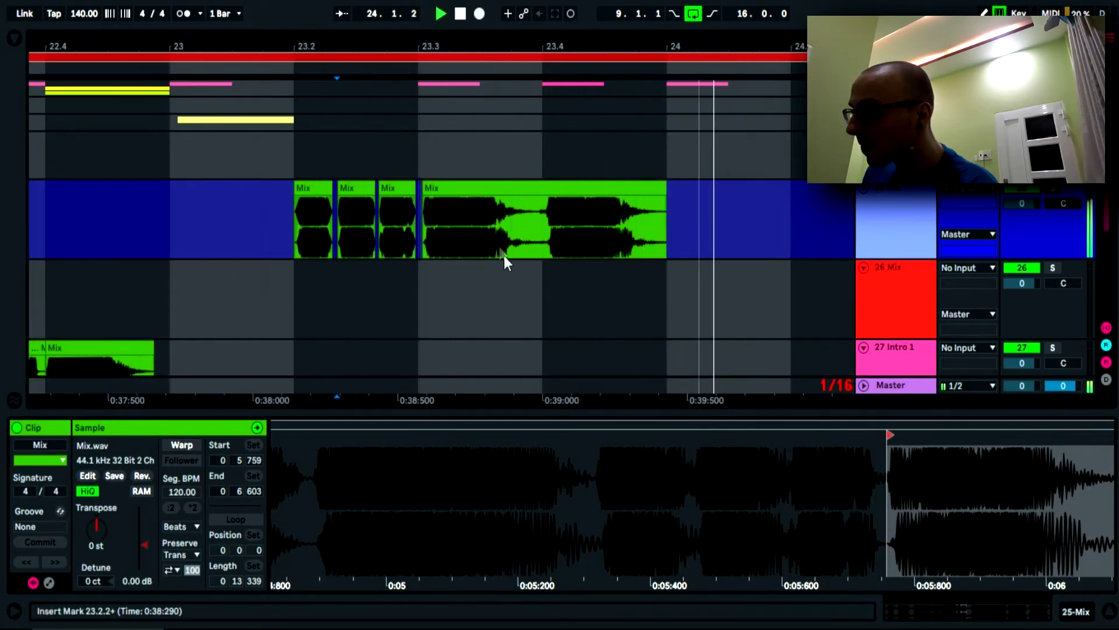
Step: Split the long Mix clip at 23.4.1 and shorten the second part to end at 23.4.4
{"action": "left_click", "coordinate": [537, 234]}
{"action": "key", "text": "space"}
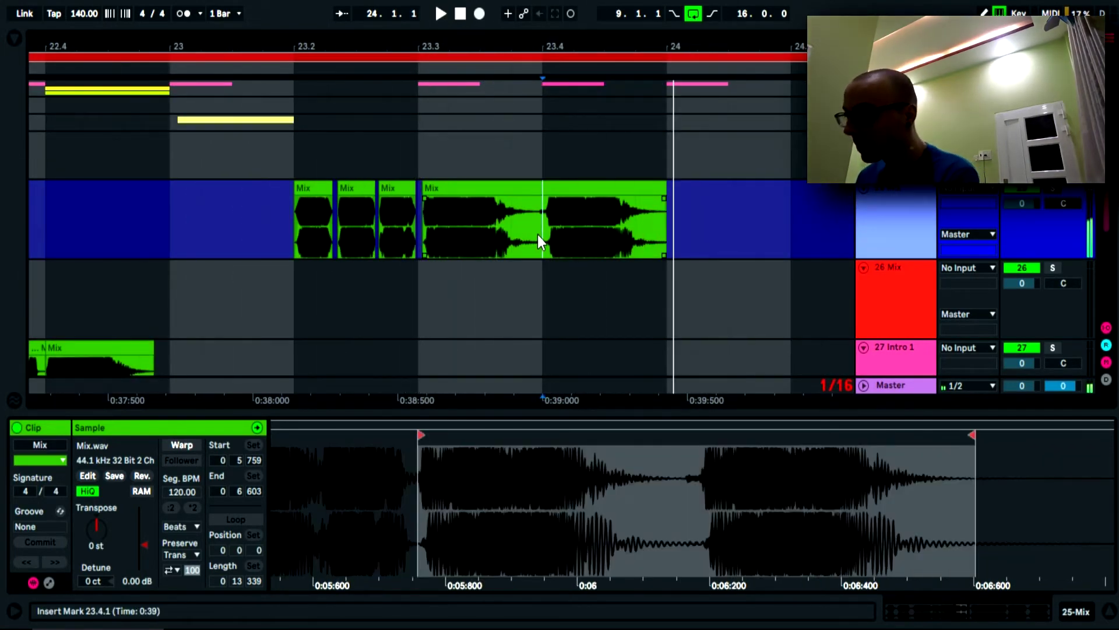
{"action": "key", "text": "ctrl+e"}
{"action": "left_click_drag", "start_coordinate": [555, 44], "coordinate": [554, 79]}
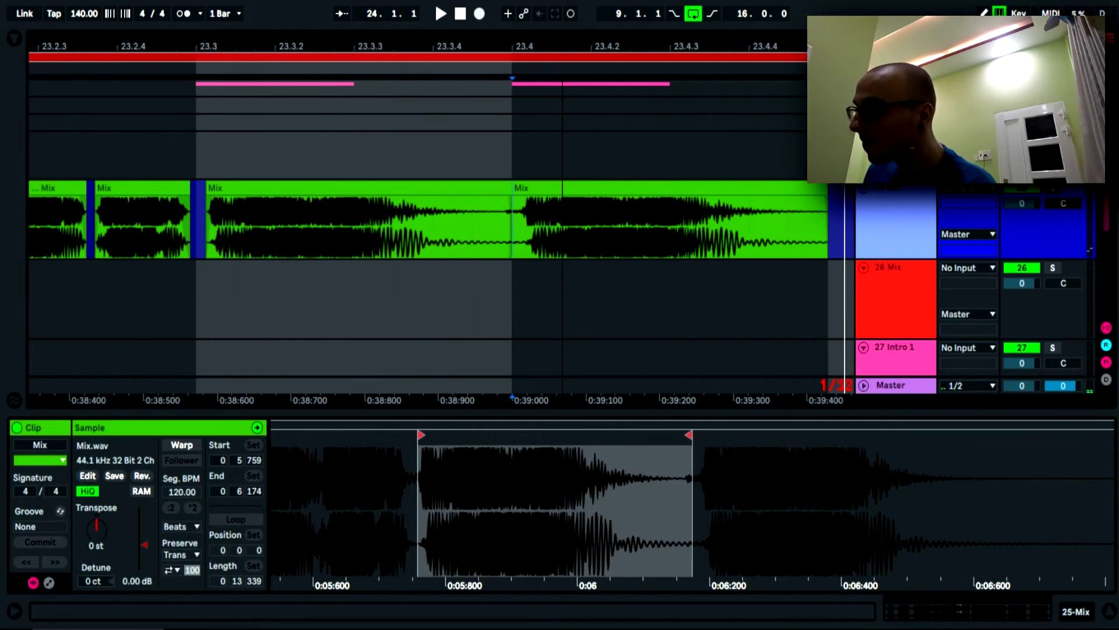
{"action": "left_click_drag", "start_coordinate": [826, 201], "coordinate": [788, 198]}
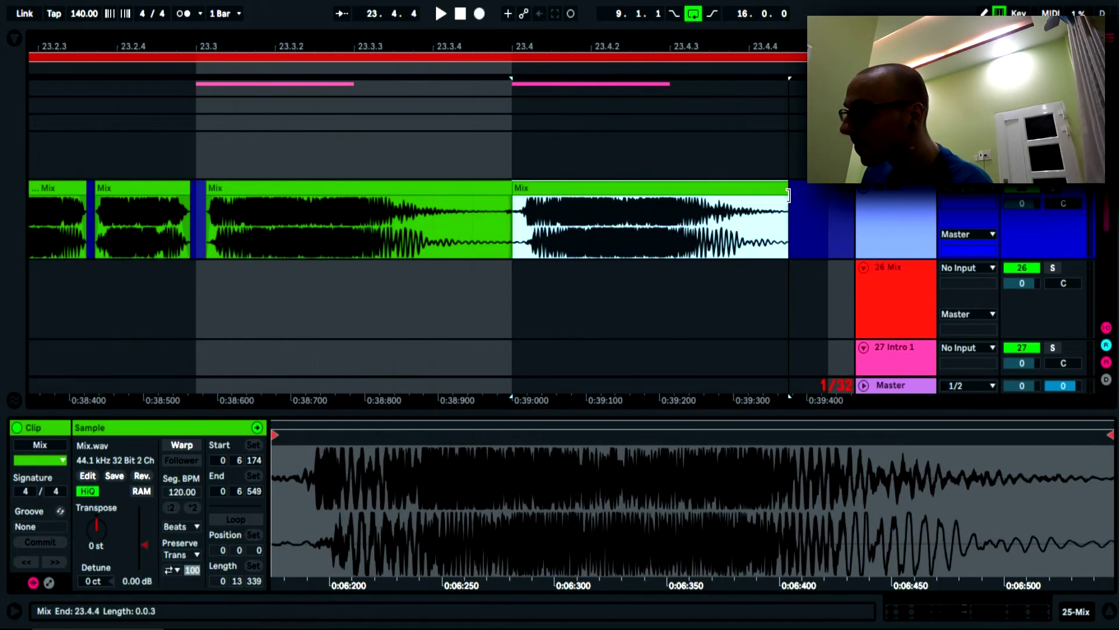
Step: Trim the last Mix hit's start to slightly after 23.4.1, with a short fade-in and a long fade-out
{"action": "left_click_drag", "start_coordinate": [554, 46], "coordinate": [554, 88]}
{"action": "left_click_drag", "start_coordinate": [455, 191], "coordinate": [481, 200]}
{"action": "left_click_drag", "start_coordinate": [444, 257], "coordinate": [455, 259]}
{"action": "left_click", "coordinate": [411, 219]}
{"action": "key", "text": "space"}
{"action": "key", "text": "space"}
{"action": "key", "text": "space"}
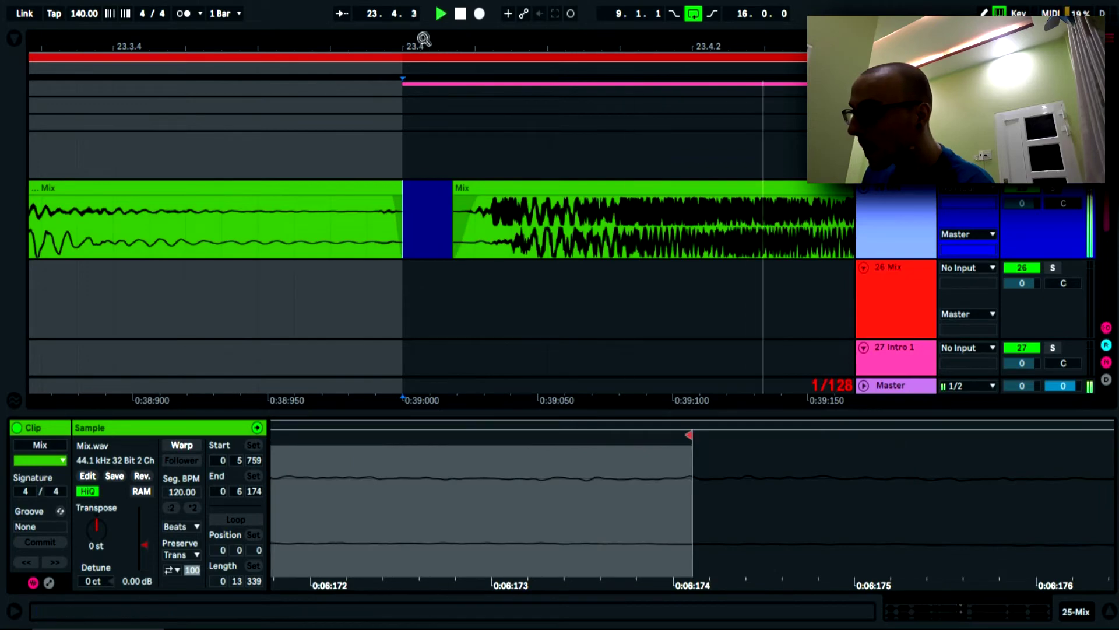
{"action": "left_click_drag", "start_coordinate": [424, 39], "coordinate": [424, 18]}
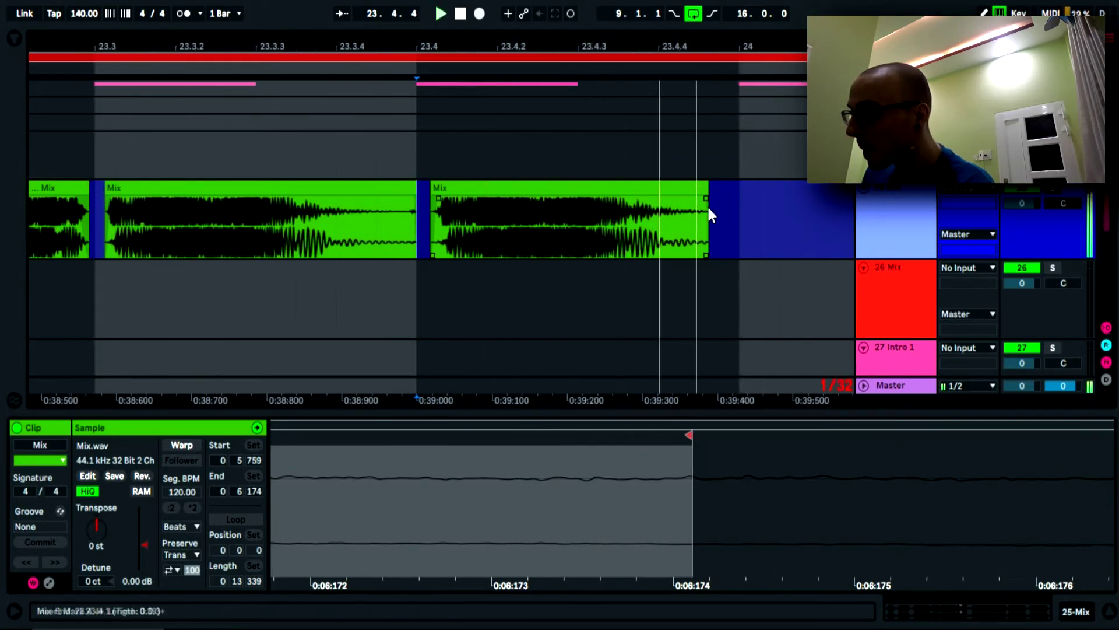
{"action": "left_click_drag", "start_coordinate": [705, 199], "coordinate": [651, 208]}
Step: Trim the end of the Mix hit on beat 23.3 to just after 23.3.4 and fade out its tail
{"action": "left_click_drag", "start_coordinate": [554, 45], "coordinate": [554, 18]}
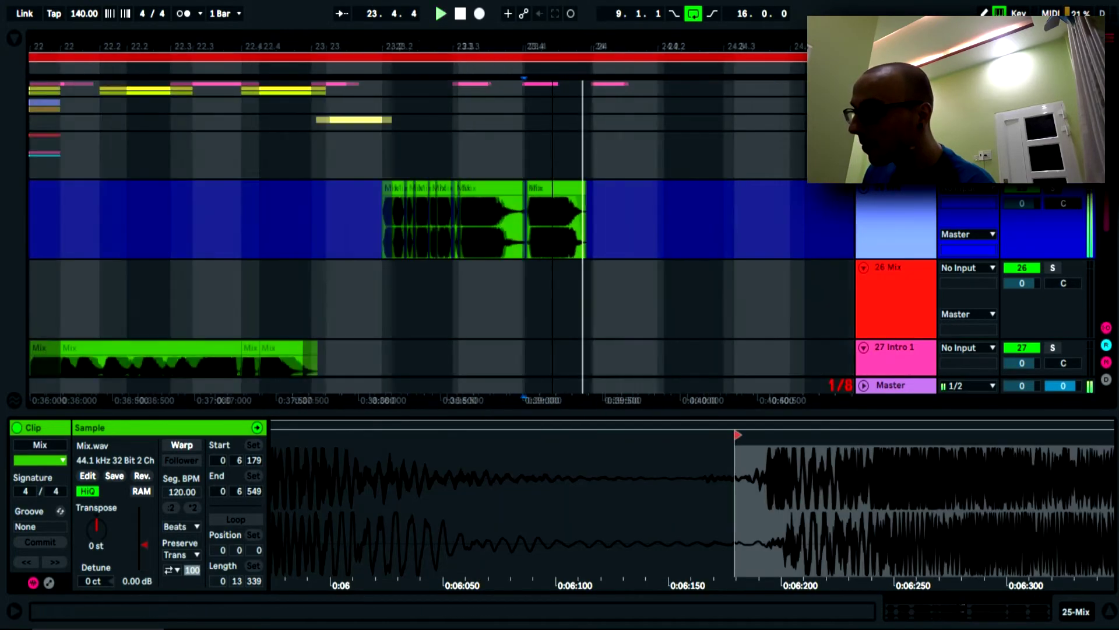
{"action": "left_click", "coordinate": [405, 211]}
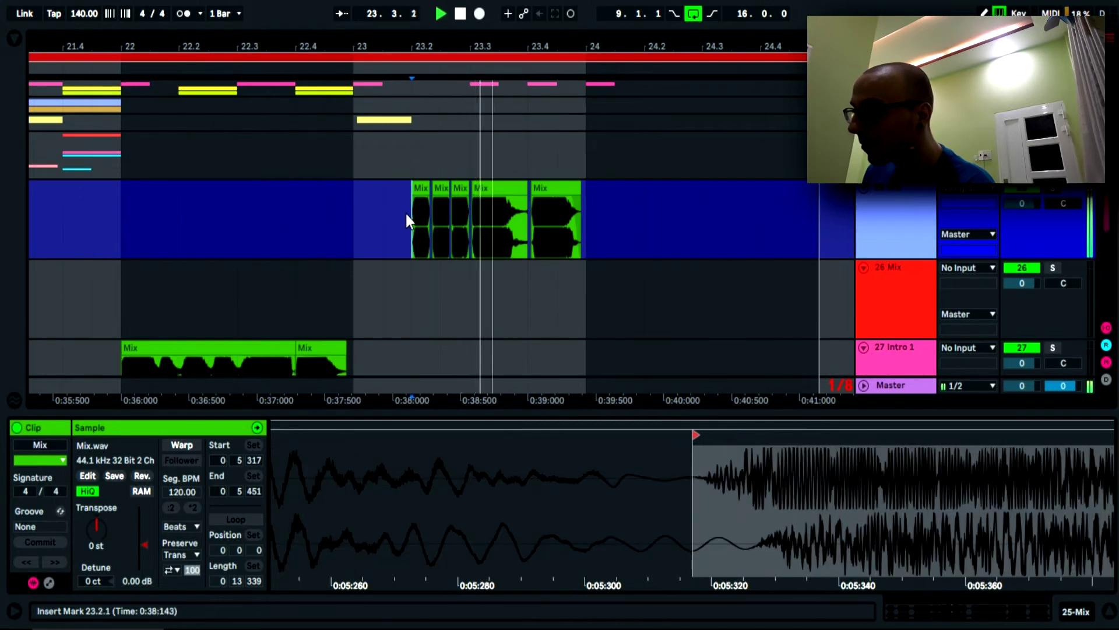
{"action": "left_click", "coordinate": [524, 204]}
{"action": "left_click_drag", "start_coordinate": [506, 195], "coordinate": [517, 211]}
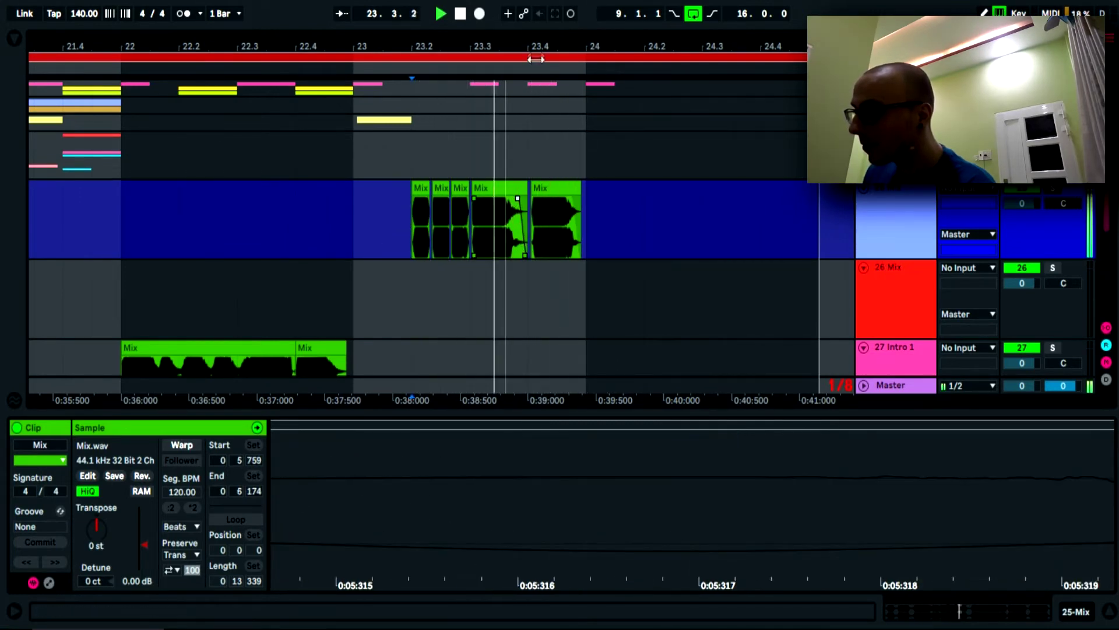
{"action": "left_click_drag", "start_coordinate": [537, 50], "coordinate": [537, 126]}
{"action": "key", "text": "space"}
{"action": "key", "text": "space"}
{"action": "left_click_drag", "start_coordinate": [489, 226], "coordinate": [479, 240]}
{"action": "left_click_drag", "start_coordinate": [474, 198], "coordinate": [459, 199]}
{"action": "mouse_move", "coordinate": [473, 240]}
{"action": "left_mouse_down"}
{"action": "mouse_move", "coordinate": [474, 229]}
{"action": "mouse_move", "coordinate": [477, 261]}
{"action": "left_mouse_up"}
Step: Play the finished bar 23 hits from 23.2.1, and play the lead-in from 22.1.1
{"action": "key", "text": "space"}
{"action": "key", "text": "space"}
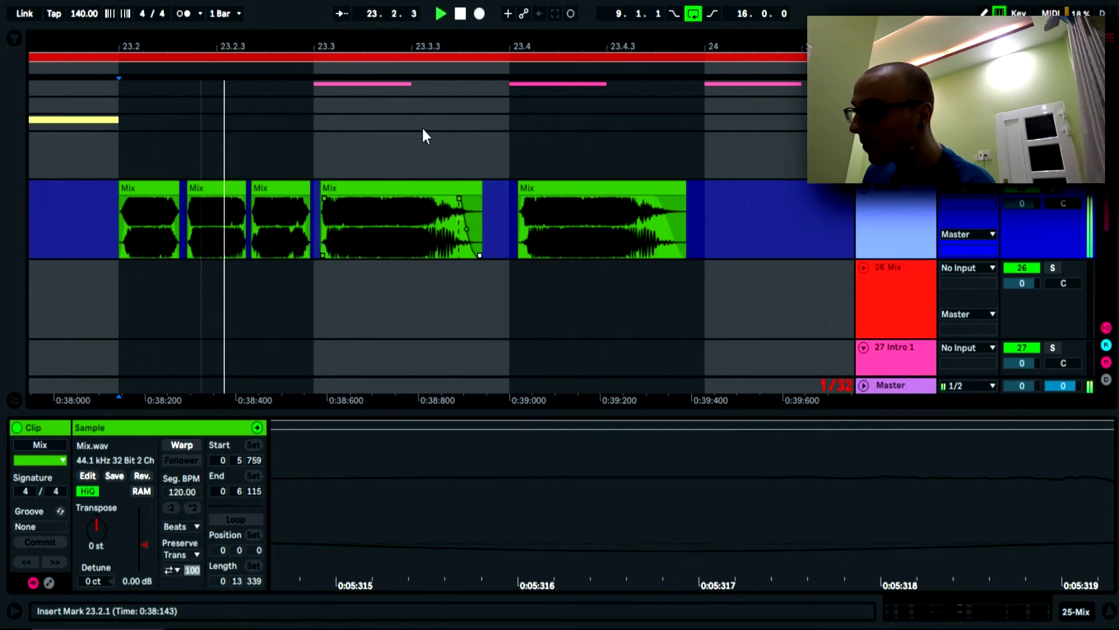
{"action": "left_click_drag", "start_coordinate": [421, 45], "coordinate": [471, 12]}
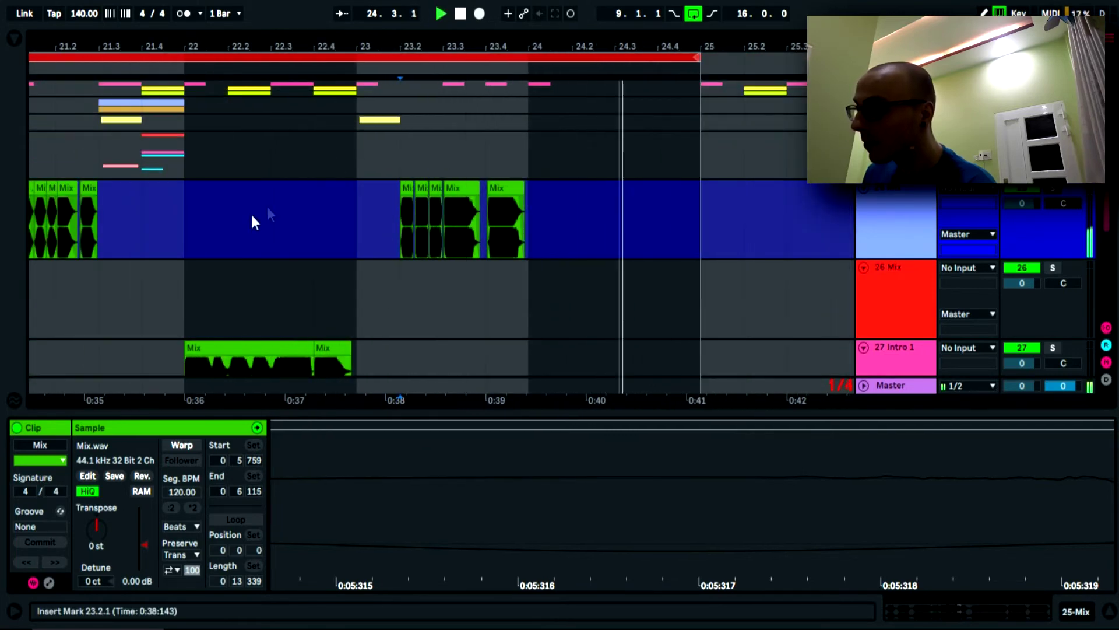
{"action": "left_click", "coordinate": [185, 230]}
{"action": "key", "text": "space"}
{"action": "scroll", "coordinate": [185, 224], "scroll_direction": "down", "scroll_amount": 2}
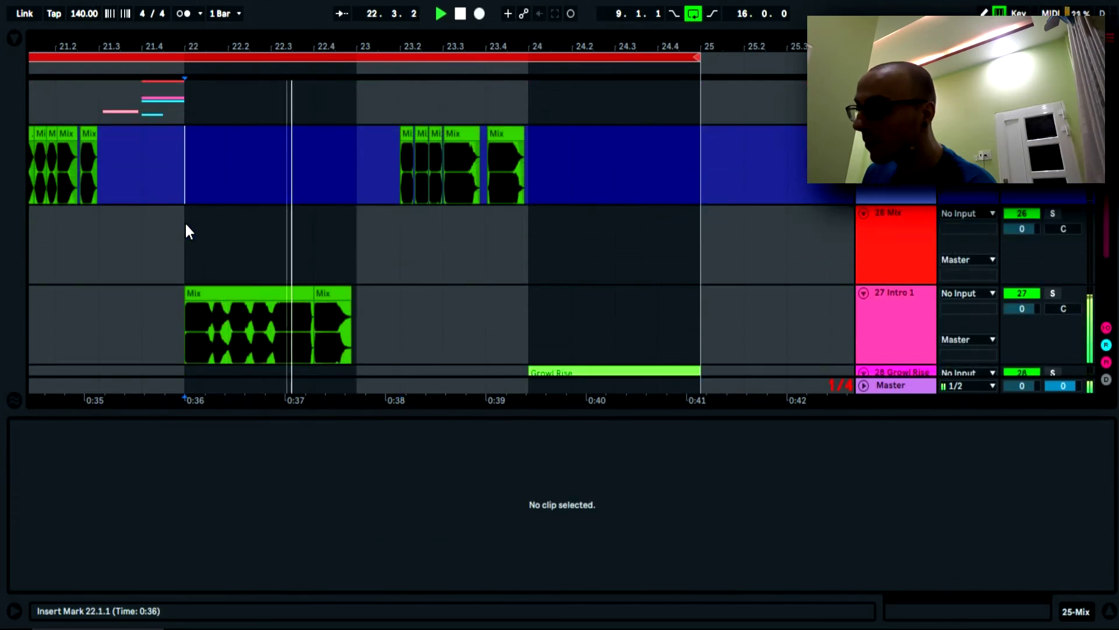
Step: Play the arrangement from 19.3.1 through bars 20 to 23
{"action": "left_click_drag", "start_coordinate": [153, 46], "coordinate": [170, 22]}
{"action": "left_click", "coordinate": [93, 167]}
{"action": "key", "text": "space"}
{"action": "key", "text": "space"}
{"action": "left_click_drag", "start_coordinate": [113, 47], "coordinate": [276, 30]}
{"action": "left_click", "coordinate": [147, 186]}
{"action": "key", "text": "space"}
{"action": "key", "text": "space"}
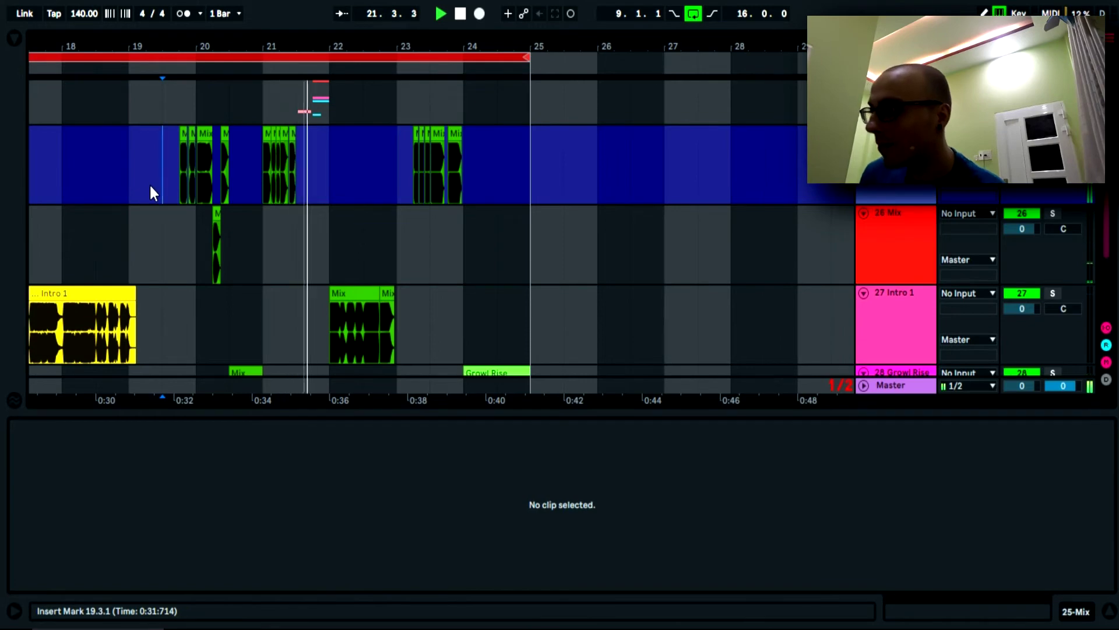
Step: Split the bar 22 Mix clip on the Intro 1 track midway through 22.1.3, at 22.2.1, midway through 22.2.3 and at 22.3.1
{"action": "left_click_drag", "start_coordinate": [352, 45], "coordinate": [349, 94]}
{"action": "scroll", "coordinate": [345, 216], "scroll_direction": "down", "scroll_amount": 2}
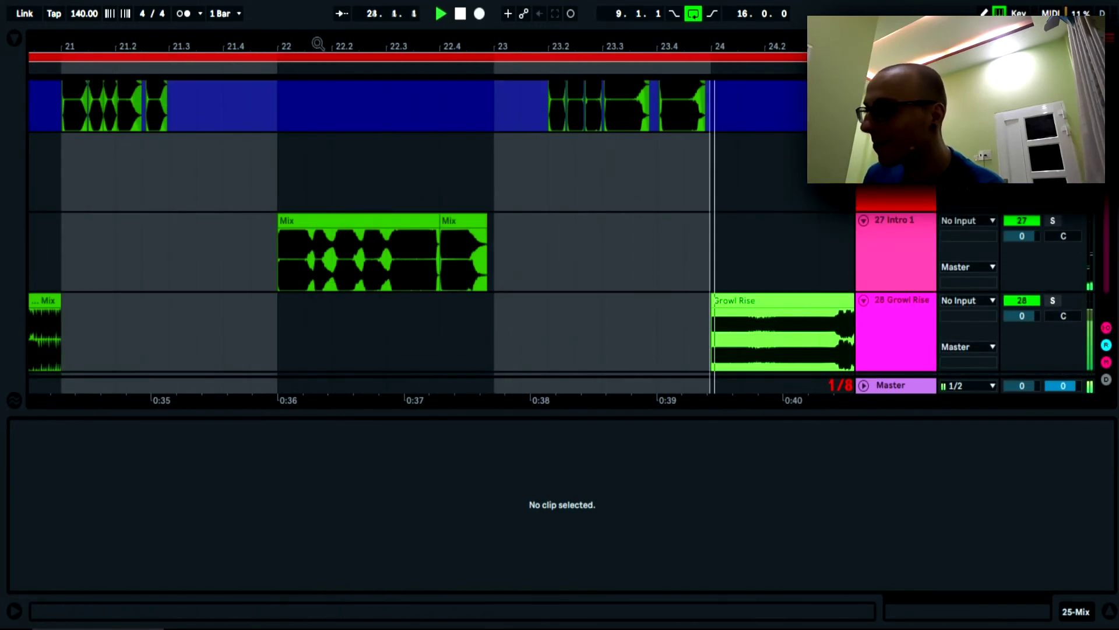
{"action": "left_click_drag", "start_coordinate": [318, 41], "coordinate": [318, 44]}
{"action": "left_click", "coordinate": [302, 271]}
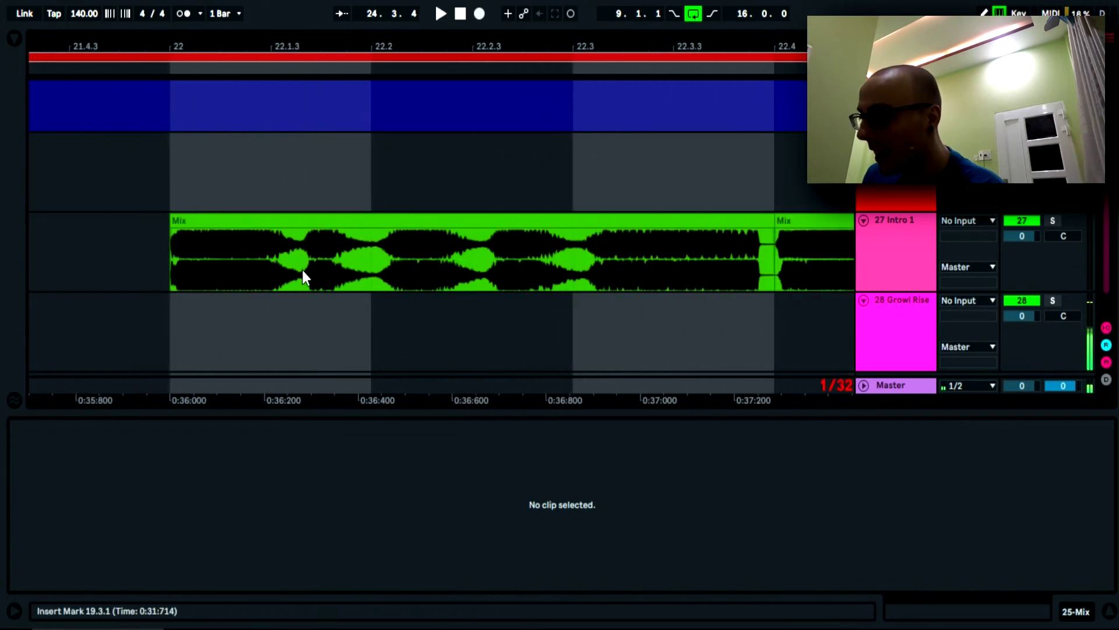
{"action": "key", "text": "space"}
{"action": "key", "text": "ctrl+e"}
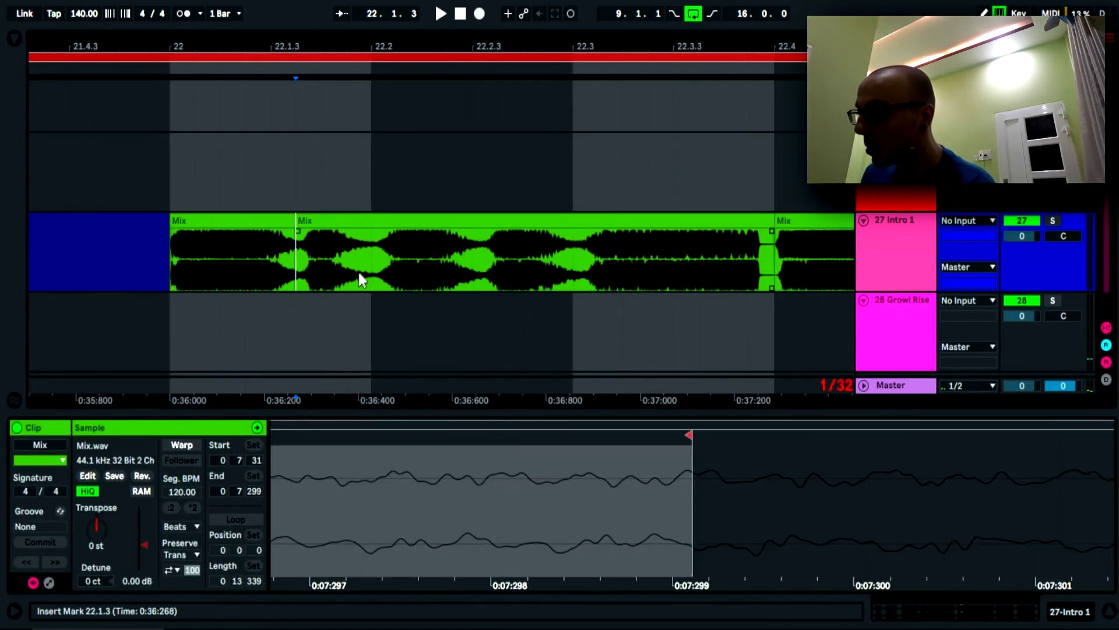
{"action": "left_click", "coordinate": [372, 265]}
{"action": "key", "text": "ctrl+e"}
{"action": "left_click", "coordinate": [485, 261]}
{"action": "key", "text": "ctrl+e"}
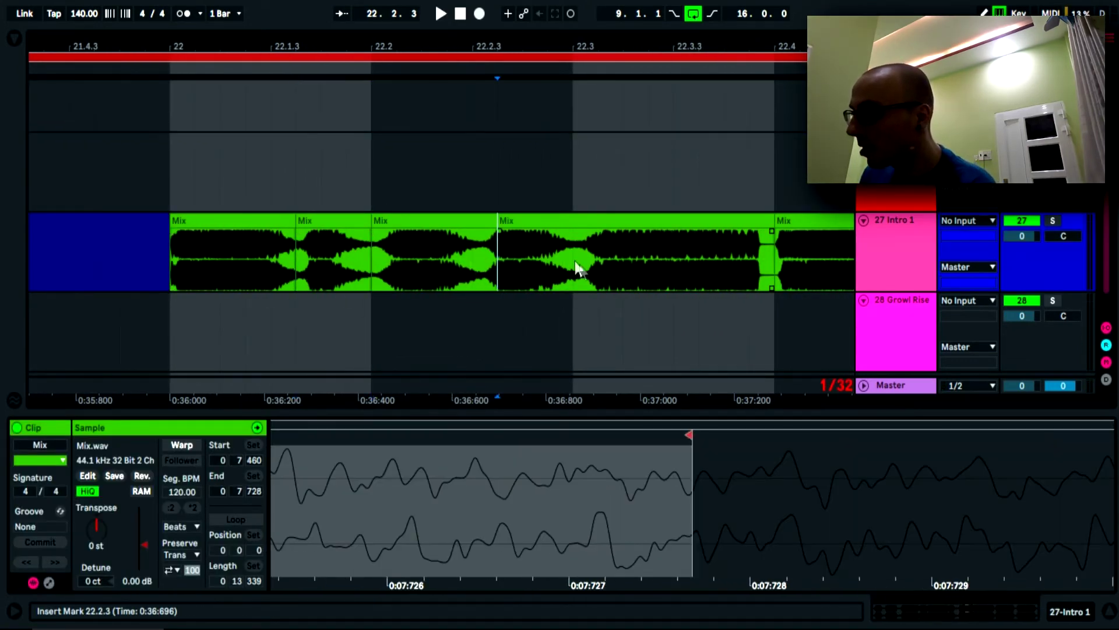
{"action": "left_click", "coordinate": [573, 263]}
{"action": "key", "text": "ctrl+e"}
Step: Audition bar 22 from 22.1.1, fade out the first slice's tail and trim the second slice's start to leave a small gap
{"action": "left_click", "coordinate": [175, 255]}
{"action": "key", "text": "space"}
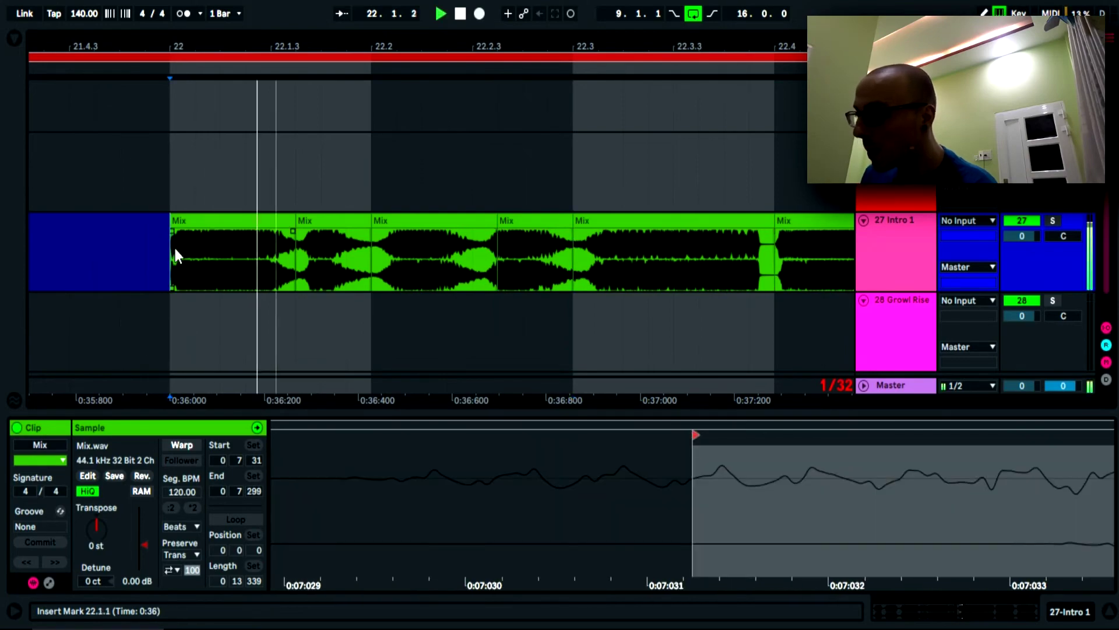
{"action": "key", "text": "space"}
{"action": "key", "text": "space"}
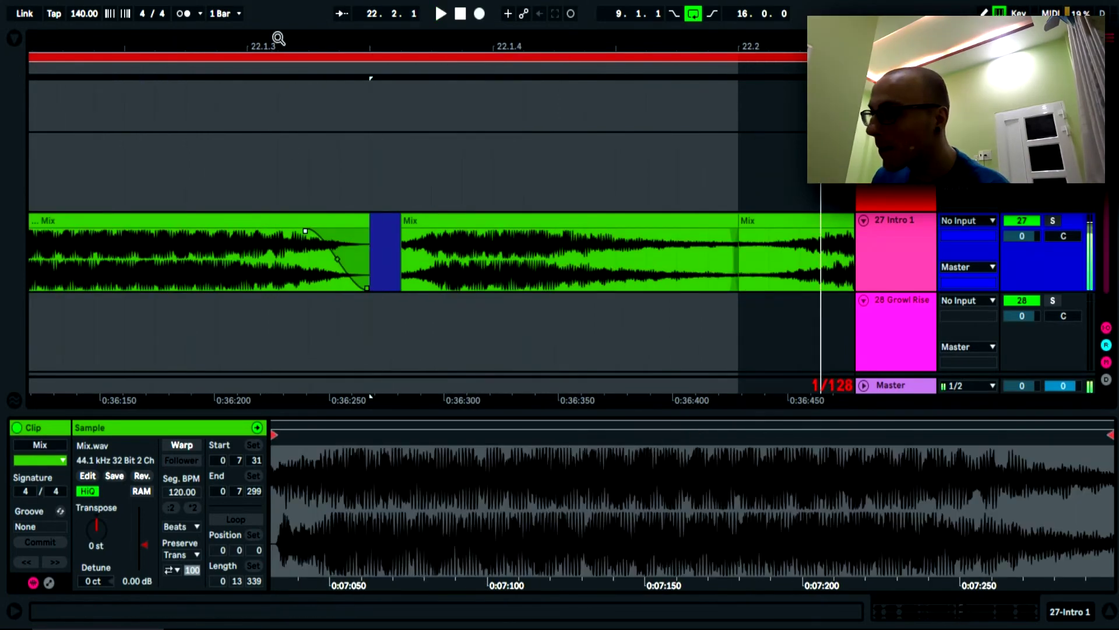
{"action": "key", "text": "space"}
{"action": "key", "text": "space"}
{"action": "left_click_drag", "start_coordinate": [278, 40], "coordinate": [278, 25]}
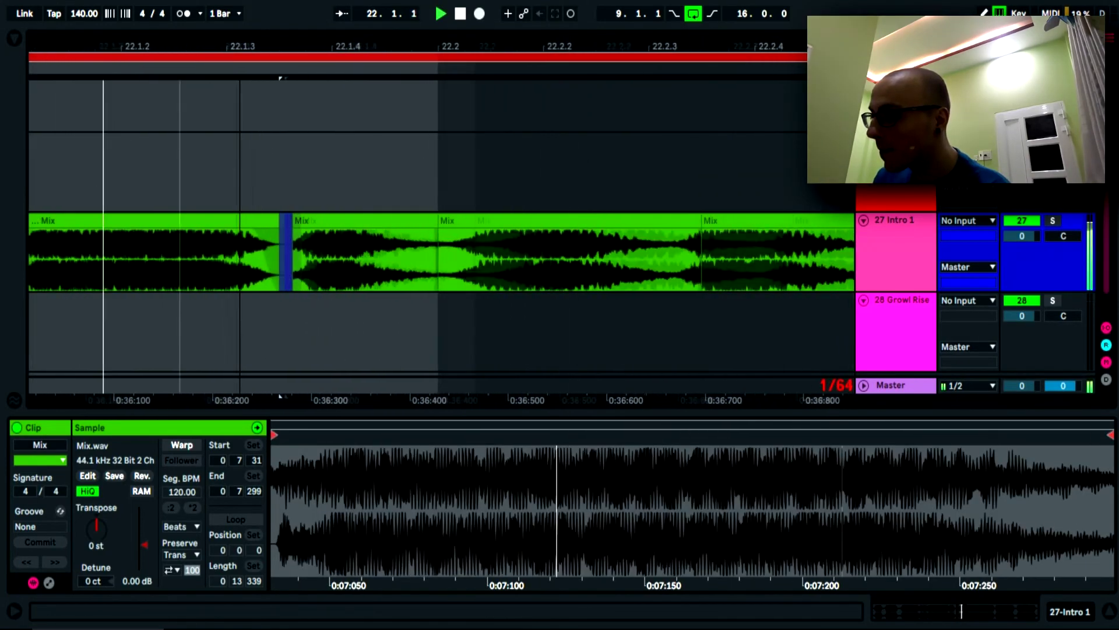
Step: Trim the second slice's end to shortly before 22.2.1, fade out its tail and play the result
{"action": "left_click_drag", "start_coordinate": [541, 222], "coordinate": [506, 227]}
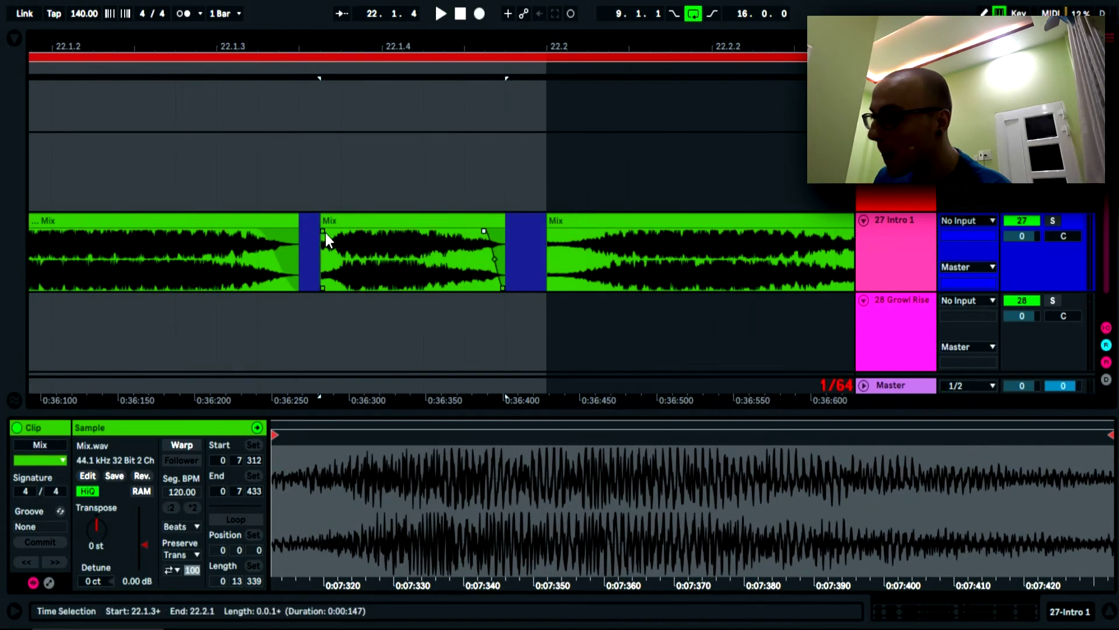
{"action": "key", "text": "space"}
{"action": "key", "text": "space"}
{"action": "left_click_drag", "start_coordinate": [352, 49], "coordinate": [170, 37]}
{"action": "key", "text": "space"}
{"action": "key", "text": "space"}
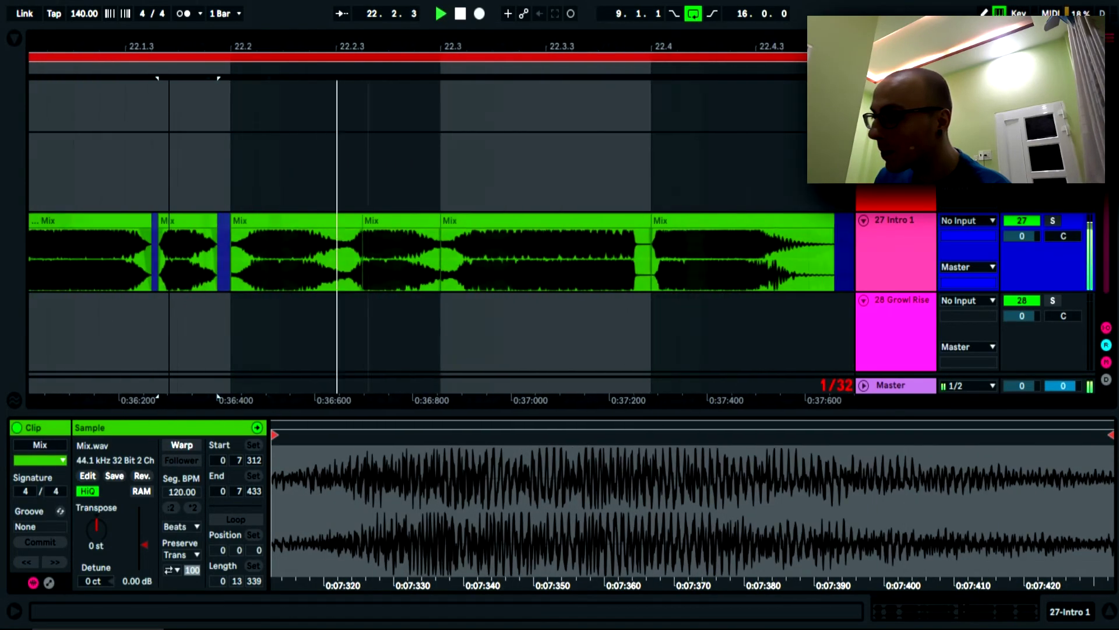
Step: Trim the third slice's end to 22.2.3 with a short fade-out, and start the fourth slice slightly later with a short fade-in
{"action": "key", "text": "space"}
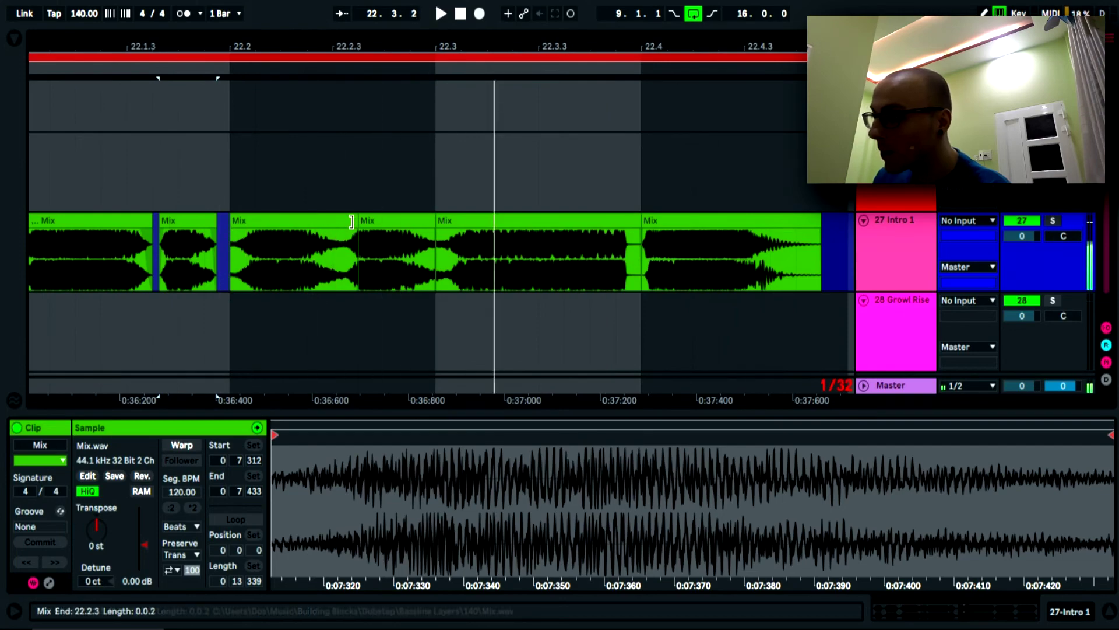
{"action": "left_click_drag", "start_coordinate": [357, 224], "coordinate": [329, 223]}
{"action": "left_click_drag", "start_coordinate": [330, 36], "coordinate": [331, 87]}
{"action": "mouse_move", "coordinate": [405, 220]}
{"action": "left_mouse_down"}
{"action": "mouse_move", "coordinate": [371, 222]}
{"action": "mouse_move", "coordinate": [391, 232]}
{"action": "left_mouse_up"}
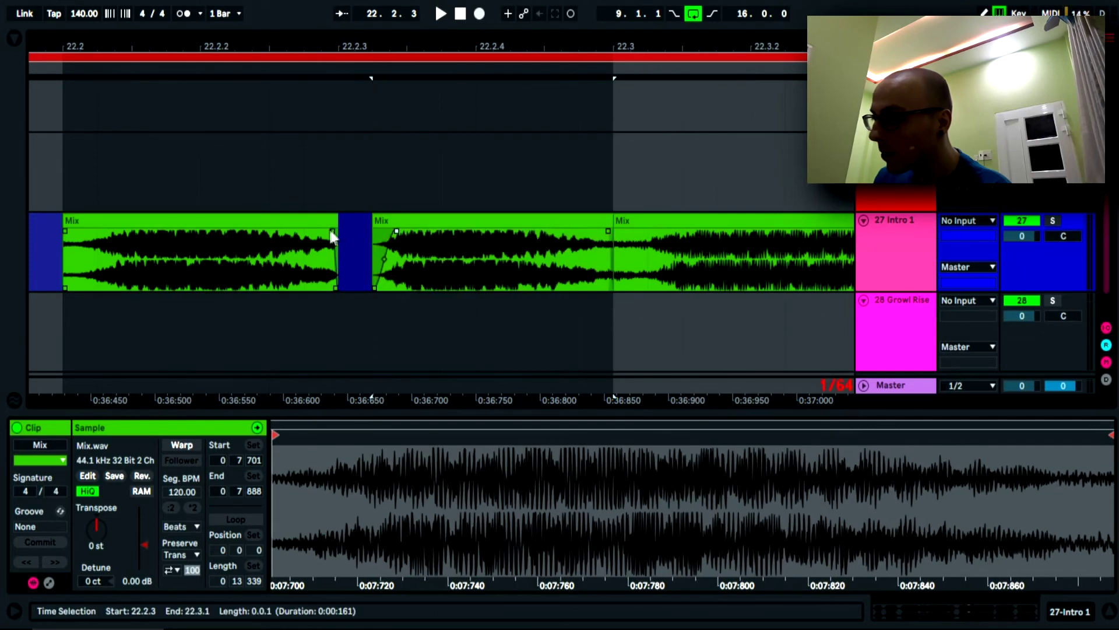
{"action": "left_click", "coordinate": [339, 219]}
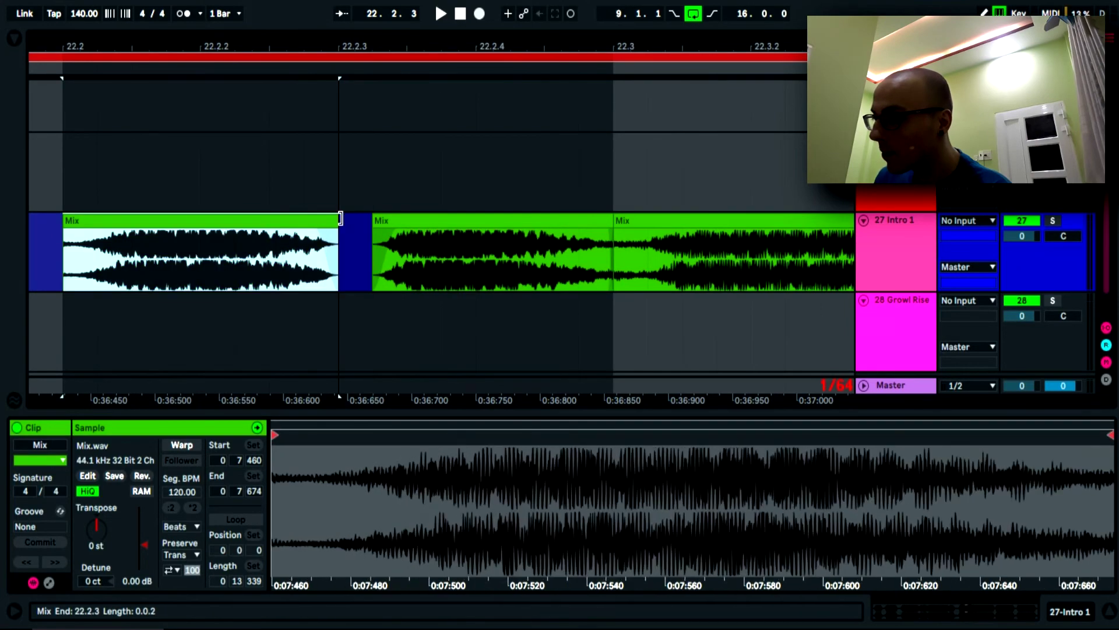
Step: Start the fifth slice slightly after 22.3.1 with a short fade-in, fade out the fourth slice ending at 22.3.1, and play bar 22
{"action": "key", "text": "space"}
{"action": "key", "text": "space"}
{"action": "left_click_drag", "start_coordinate": [609, 224], "coordinate": [663, 232]}
{"action": "left_click", "coordinate": [630, 236]}
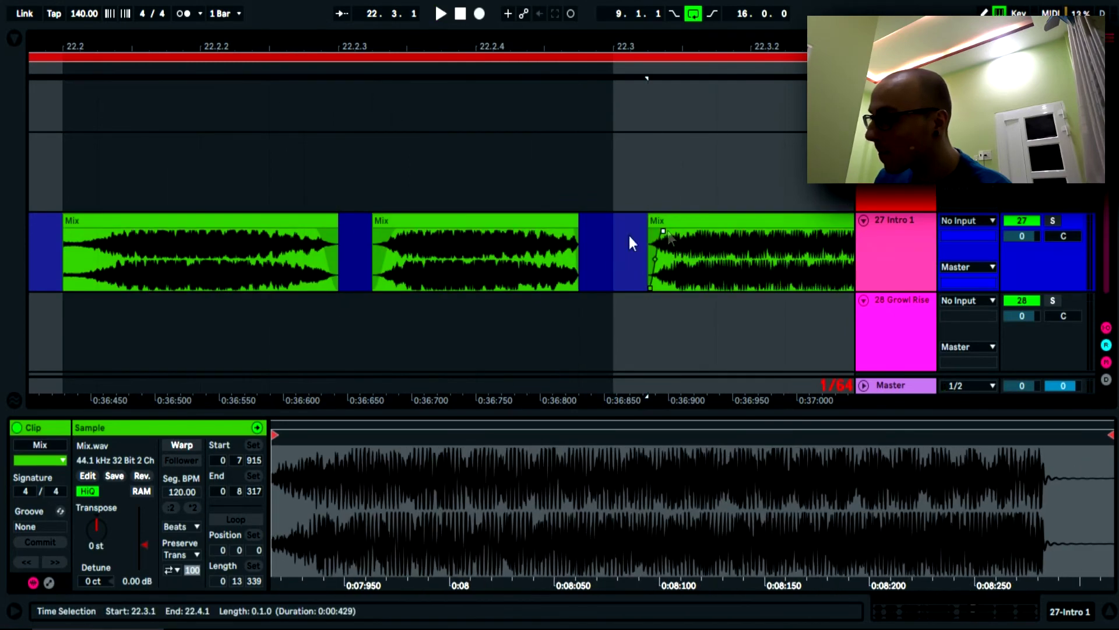
{"action": "left_click_drag", "start_coordinate": [576, 232], "coordinate": [613, 229]}
{"action": "key", "text": "space"}
{"action": "left_click_drag", "start_coordinate": [487, 46], "coordinate": [487, 18]}
{"action": "key", "text": "space"}
{"action": "key", "text": "space"}
{"action": "key", "text": "space"}
{"action": "key", "text": "space"}
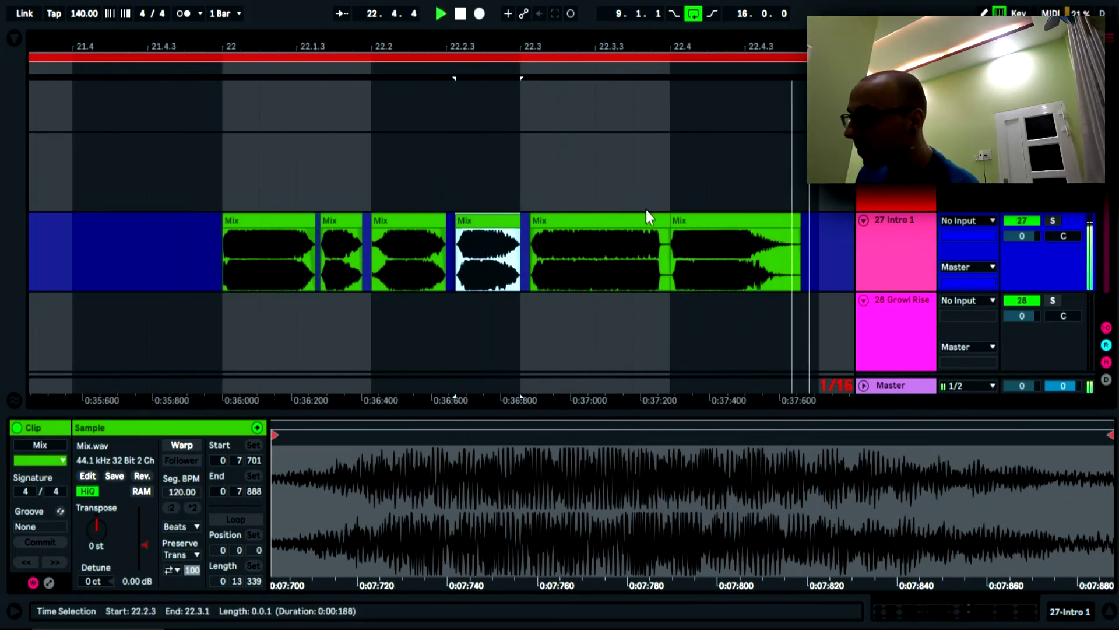
Step: Fade out the slice ending at 22.4.1, and give the last bar 22 hit a short fade-in and a long fade-out
{"action": "left_click", "coordinate": [659, 235]}
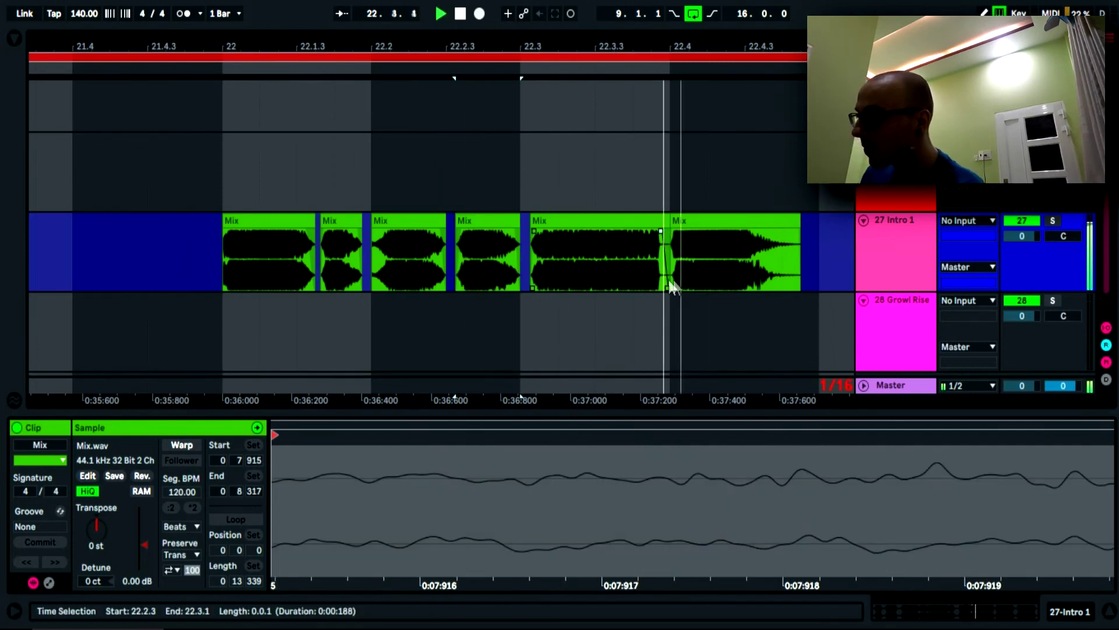
{"action": "left_click_drag", "start_coordinate": [810, 43], "coordinate": [811, 71]}
{"action": "left_click_drag", "start_coordinate": [777, 232], "coordinate": [517, 240]}
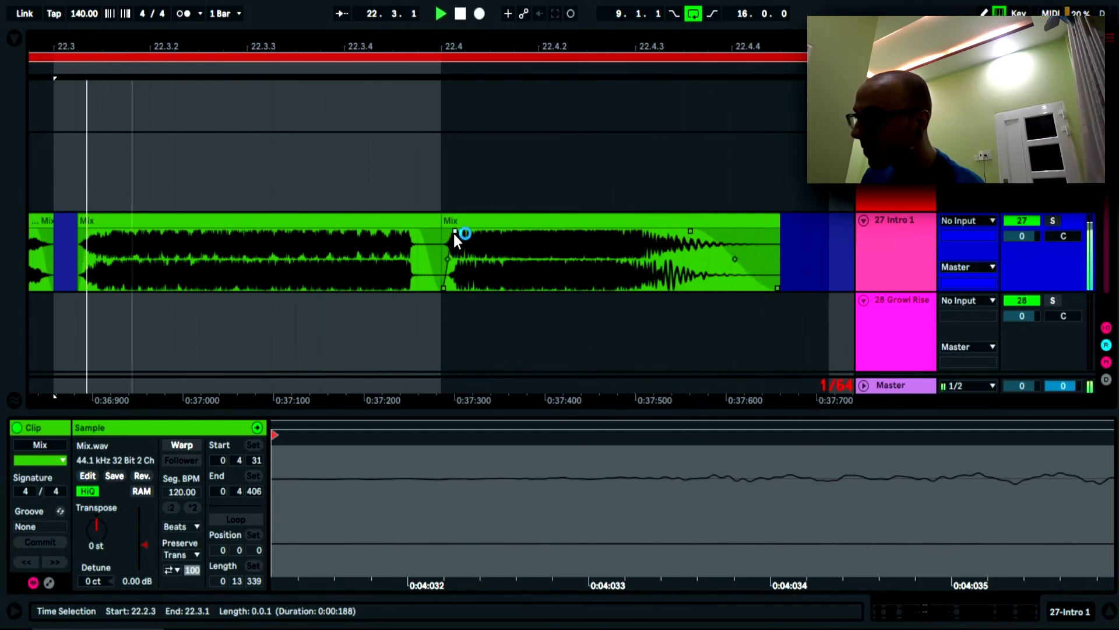
{"action": "left_click_drag", "start_coordinate": [459, 48], "coordinate": [457, 15]}
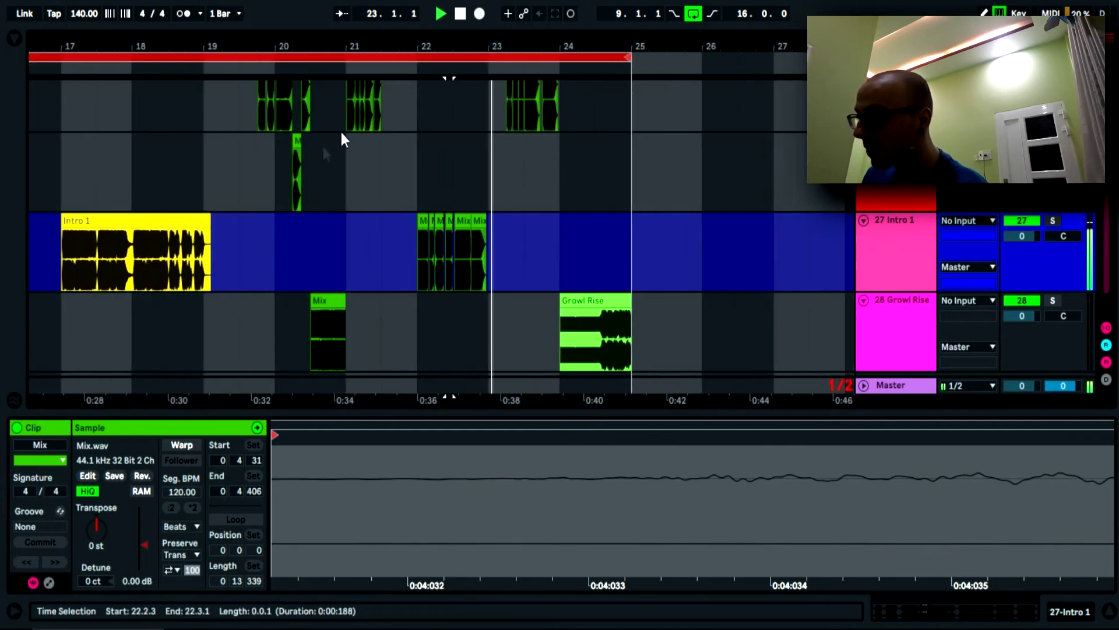
Step: Play the arrangement from 20.1.1, and audition the Mix clip on the Growl Rise track from 20.3.1
{"action": "left_click", "coordinate": [275, 277]}
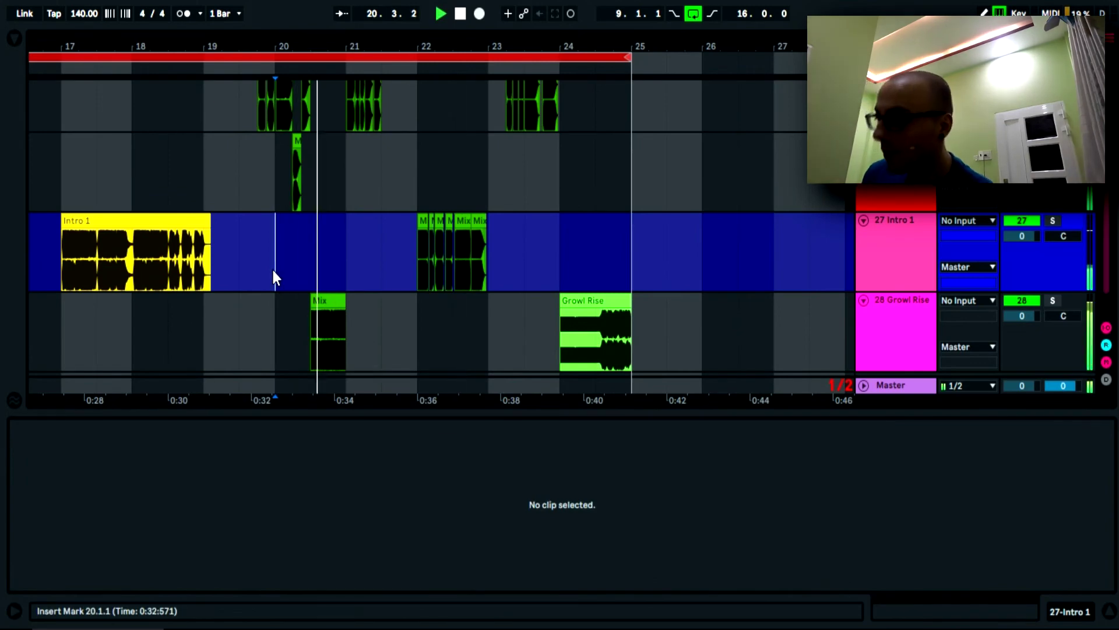
{"action": "left_click", "coordinate": [312, 263]}
{"action": "left_click_drag", "start_coordinate": [320, 48], "coordinate": [333, 173]}
{"action": "key", "text": "space"}
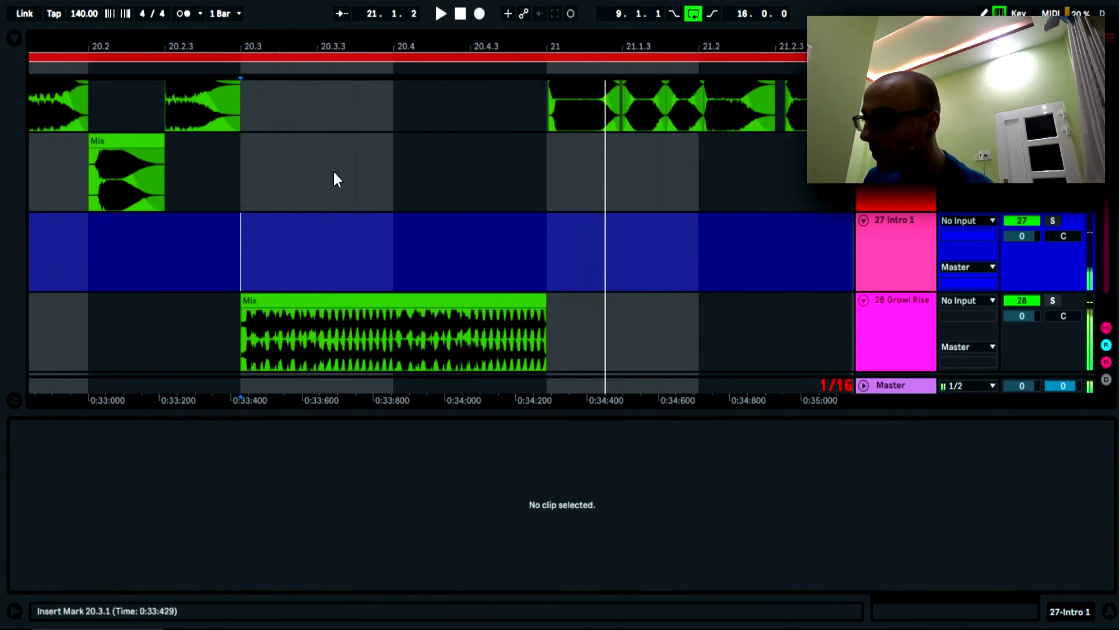
{"action": "key", "text": "space"}
{"action": "scroll", "coordinate": [334, 173], "scroll_direction": "down", "scroll_amount": 2}
{"action": "key", "text": "space"}
{"action": "key", "text": "space"}
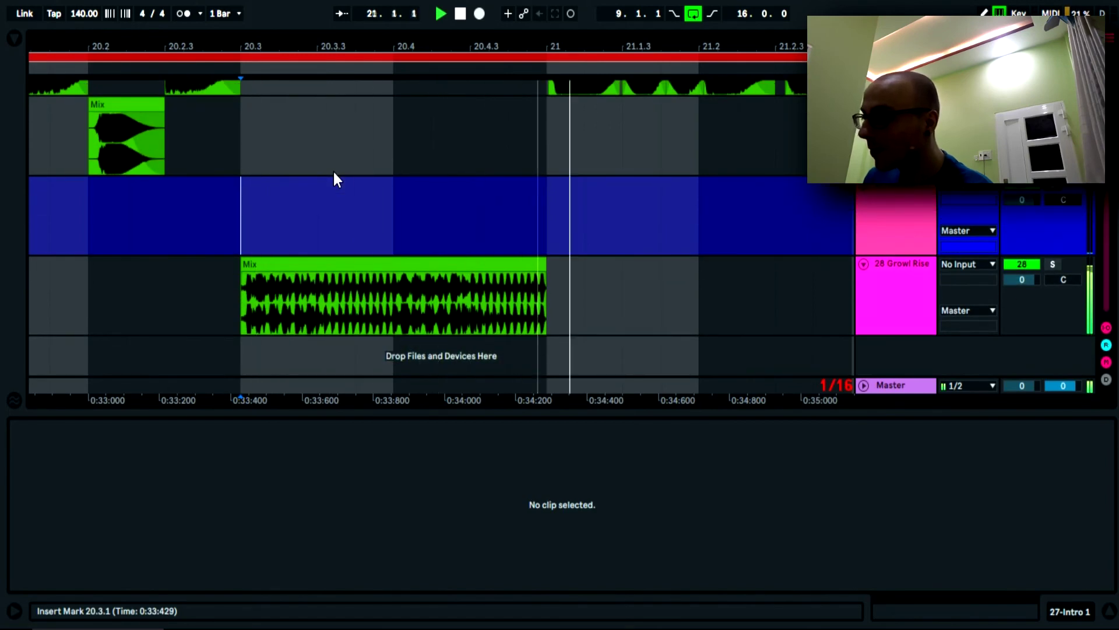
Step: Split the Mix clip on the Growl Rise track at 20.4.1 and add short fade-outs to both halves, keeping them adjoining
{"action": "left_click", "coordinate": [394, 289]}
{"action": "left_click", "coordinate": [390, 300]}
{"action": "key", "text": "space"}
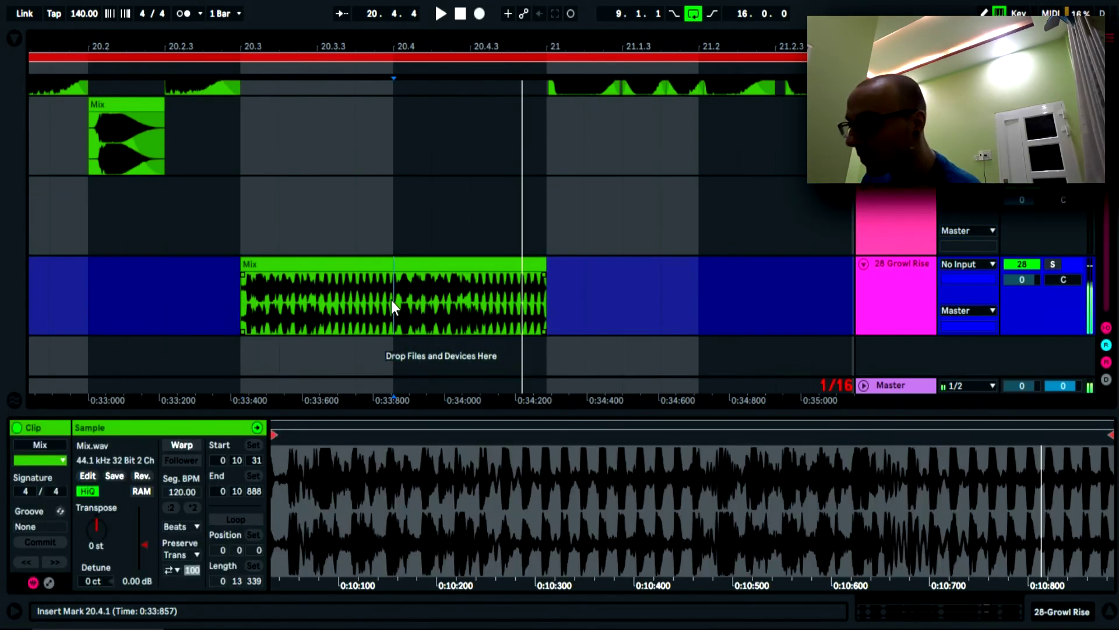
{"action": "key", "text": "ctrl+e"}
{"action": "left_click_drag", "start_coordinate": [385, 267], "coordinate": [346, 267]}
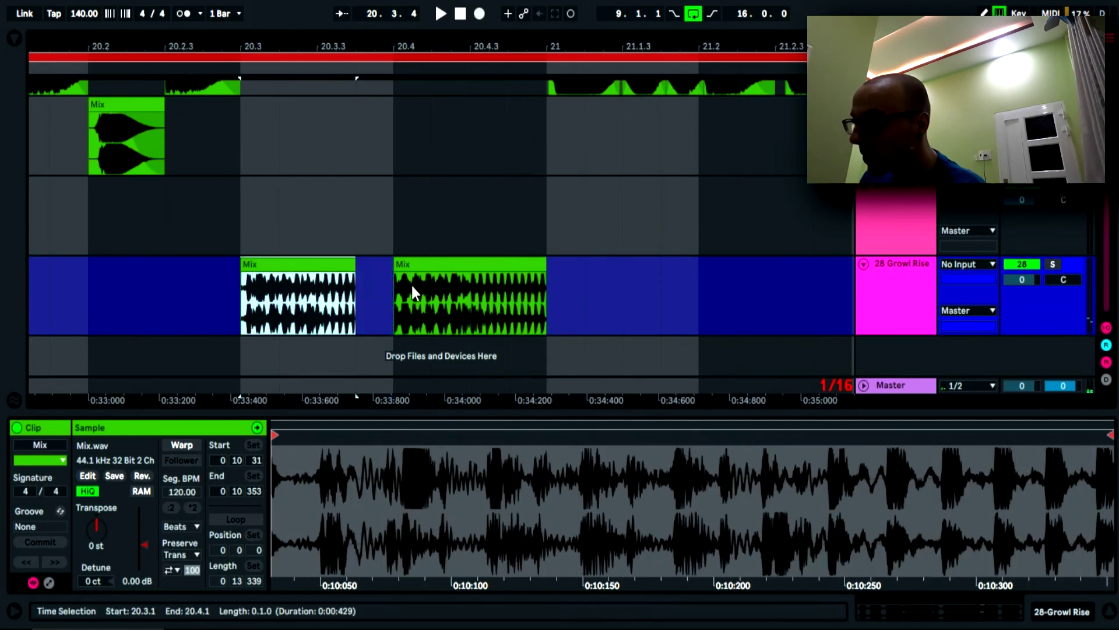
{"action": "left_click", "coordinate": [540, 278]}
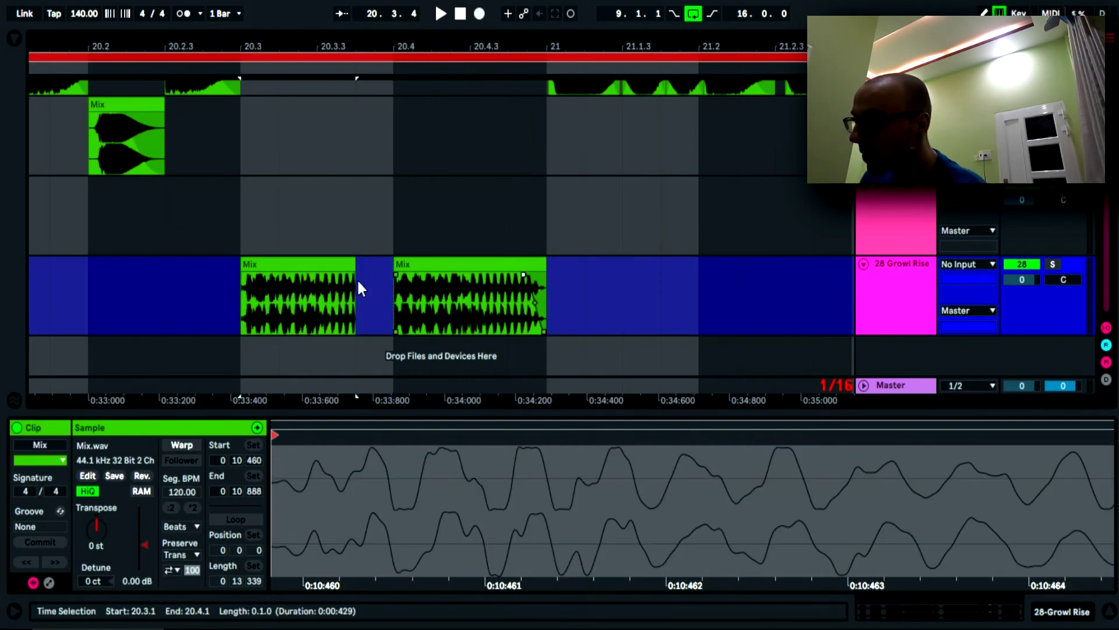
{"action": "left_click_drag", "start_coordinate": [353, 280], "coordinate": [393, 280]}
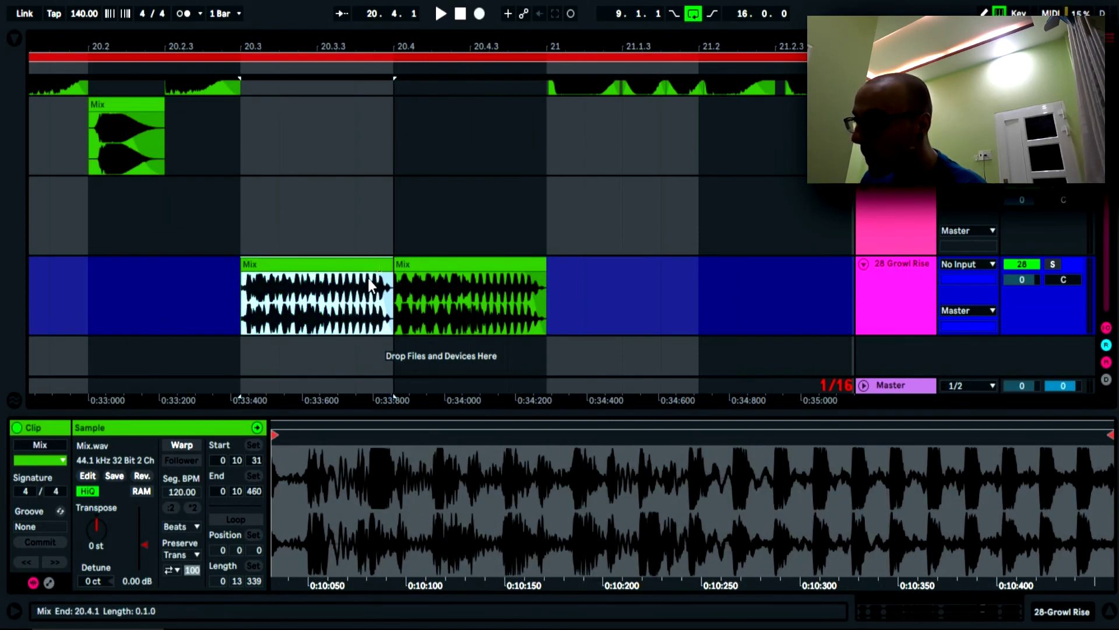
Step: Lengthen and shape the fade-outs of both Mix halves on beats 20.3 and 20.4 while playing from 20.3.1
{"action": "left_click", "coordinate": [248, 302]}
{"action": "key", "text": "space"}
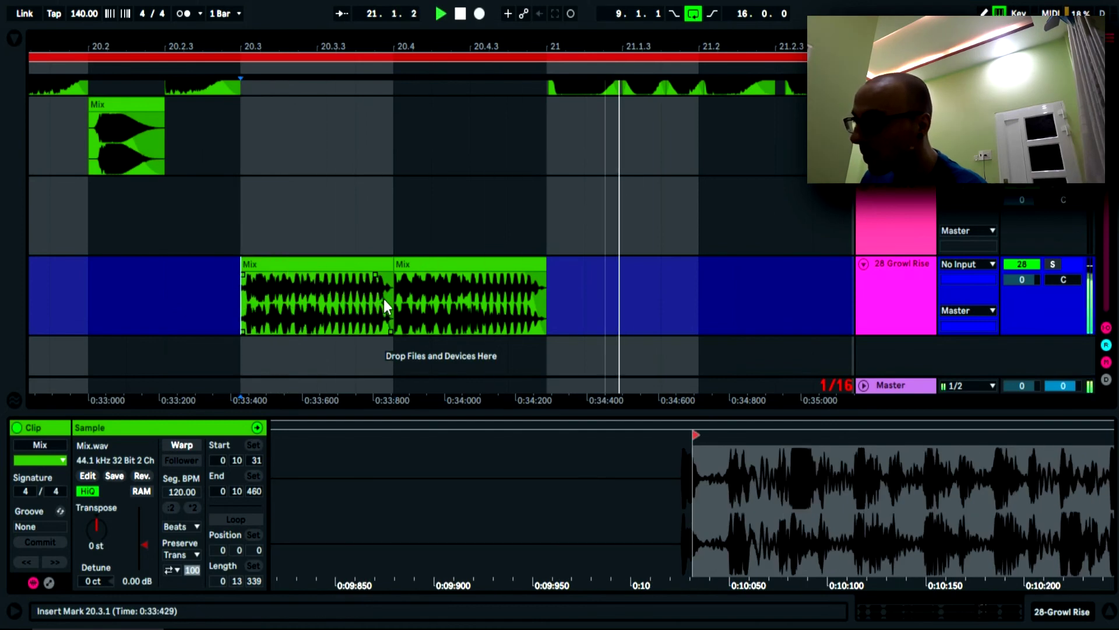
{"action": "left_click_drag", "start_coordinate": [375, 274], "coordinate": [362, 274]}
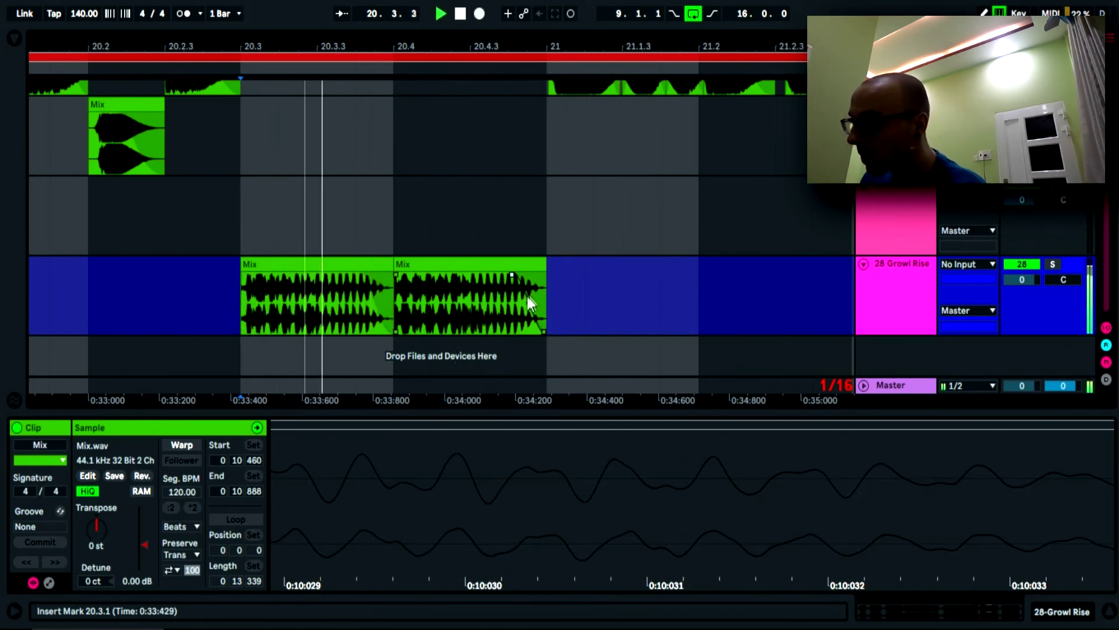
{"action": "left_click", "coordinate": [523, 294]}
{"action": "left_click_drag", "start_coordinate": [507, 276], "coordinate": [498, 277]}
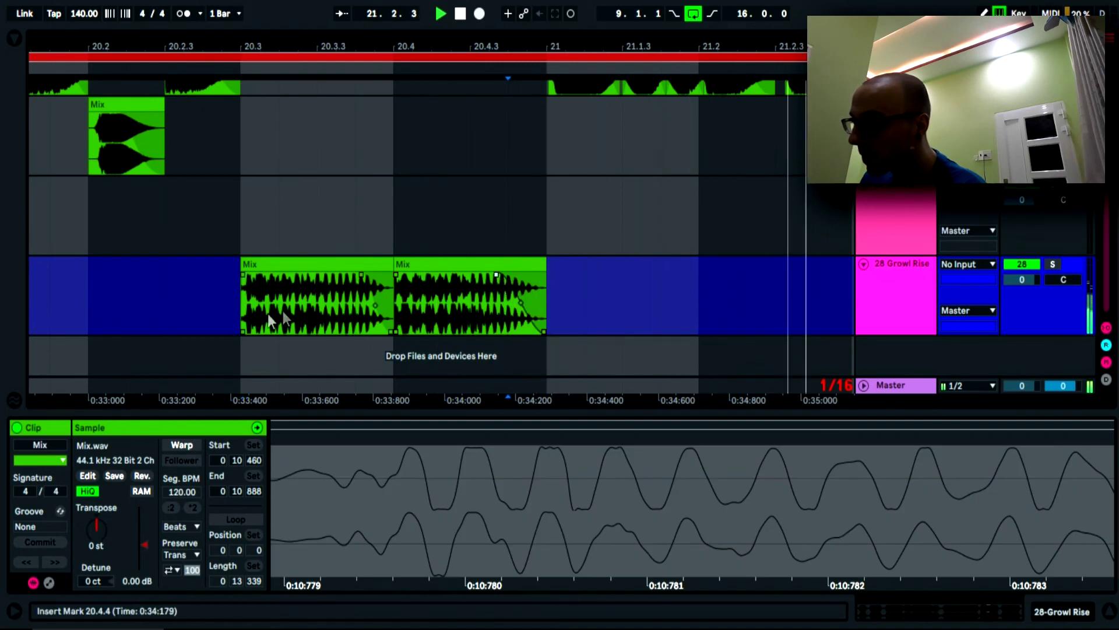
{"action": "left_click", "coordinate": [241, 319]}
{"action": "left_click_drag", "start_coordinate": [363, 279], "coordinate": [344, 276]}
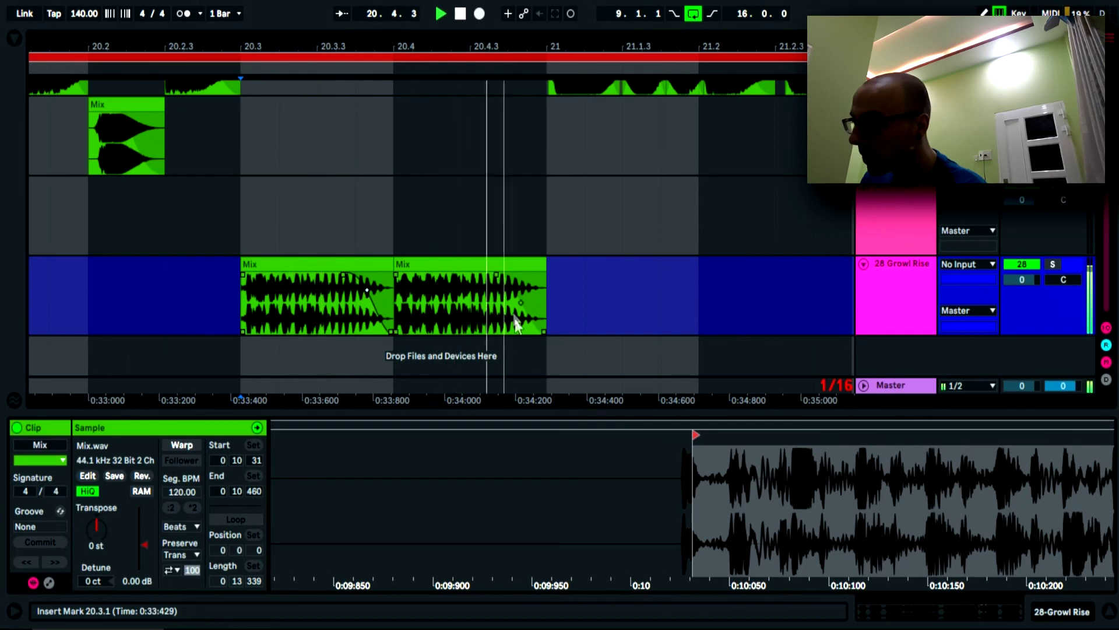
{"action": "left_click", "coordinate": [519, 296]}
{"action": "left_click_drag", "start_coordinate": [493, 277], "coordinate": [485, 277]}
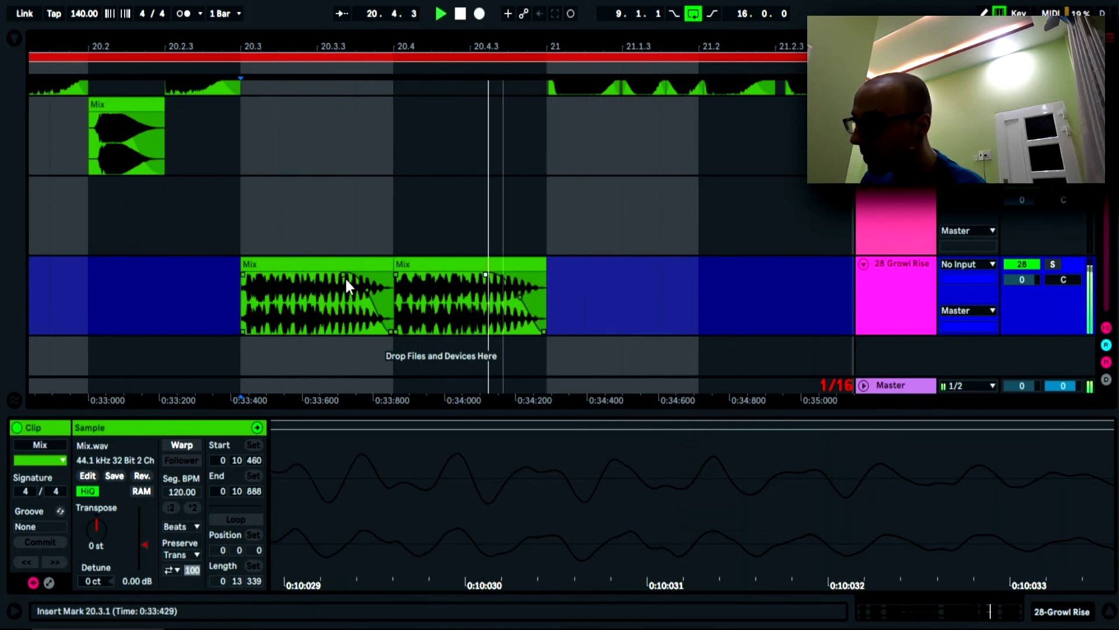
{"action": "left_click_drag", "start_coordinate": [345, 276], "coordinate": [340, 278]}
Step: Play the arrangement from 17.1.1, and replay it from just before bar 19
{"action": "left_click_drag", "start_coordinate": [291, 49], "coordinate": [291, 7]}
{"action": "left_click", "coordinate": [82, 159]}
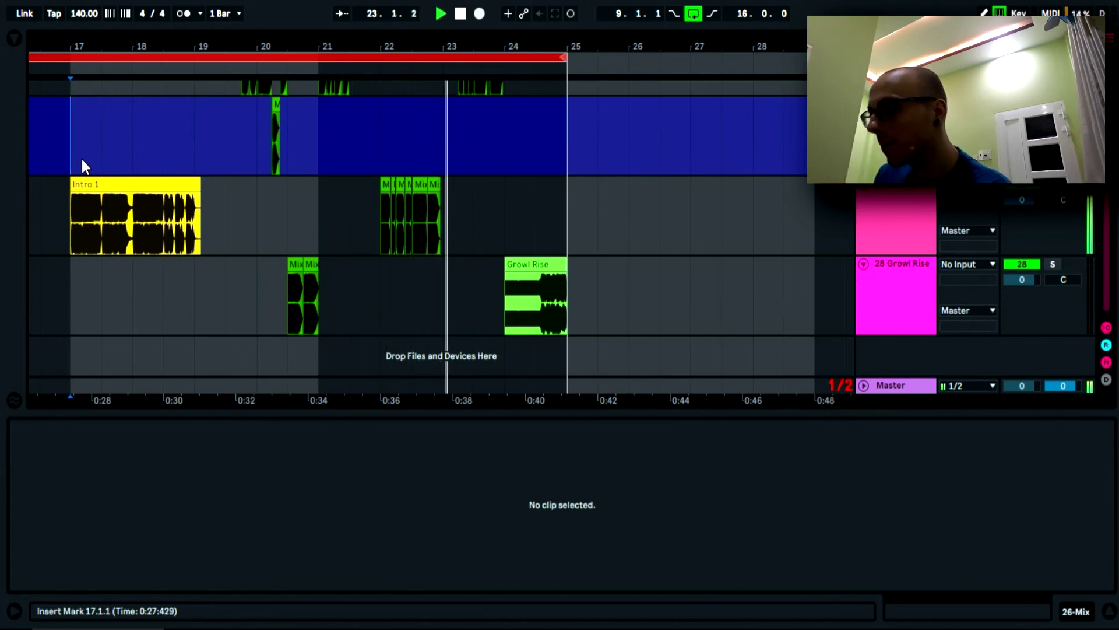
{"action": "left_click", "coordinate": [199, 158]}
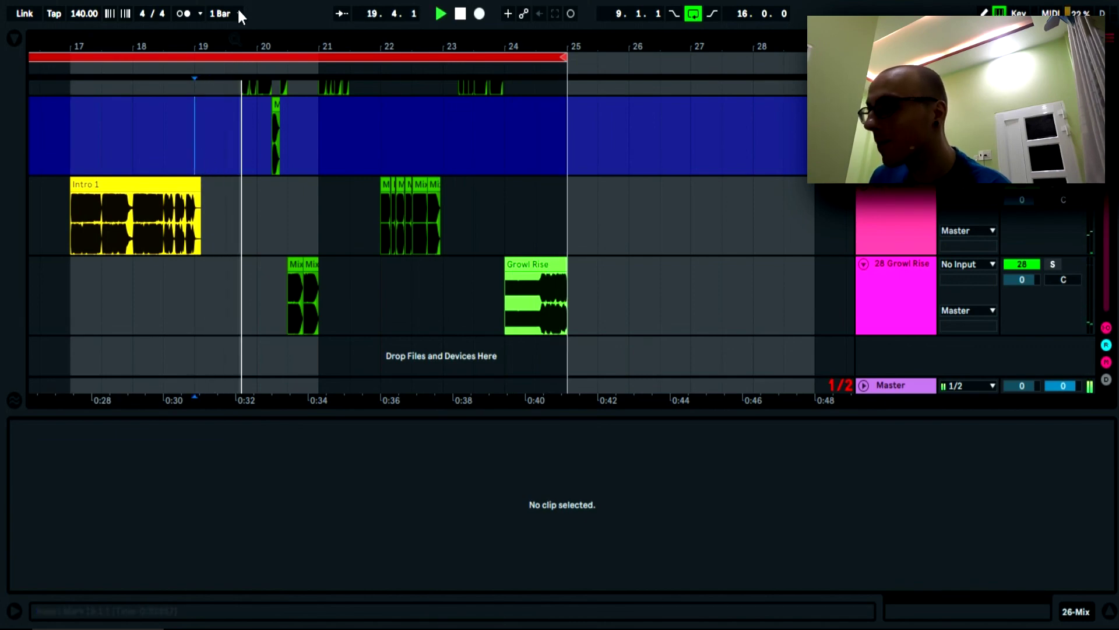
Step: Shorten the loop to 8 bars starting at 17.1.1 and play the looped section
{"action": "left_click_drag", "start_coordinate": [236, 47], "coordinate": [266, 17]}
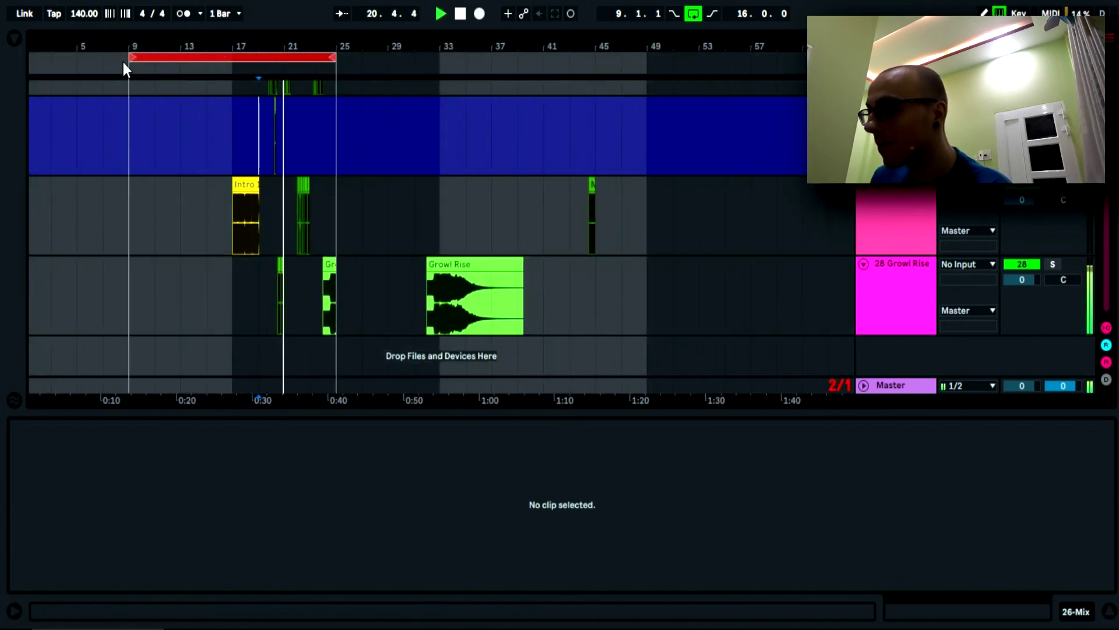
{"action": "left_click_drag", "start_coordinate": [133, 56], "coordinate": [246, 51]}
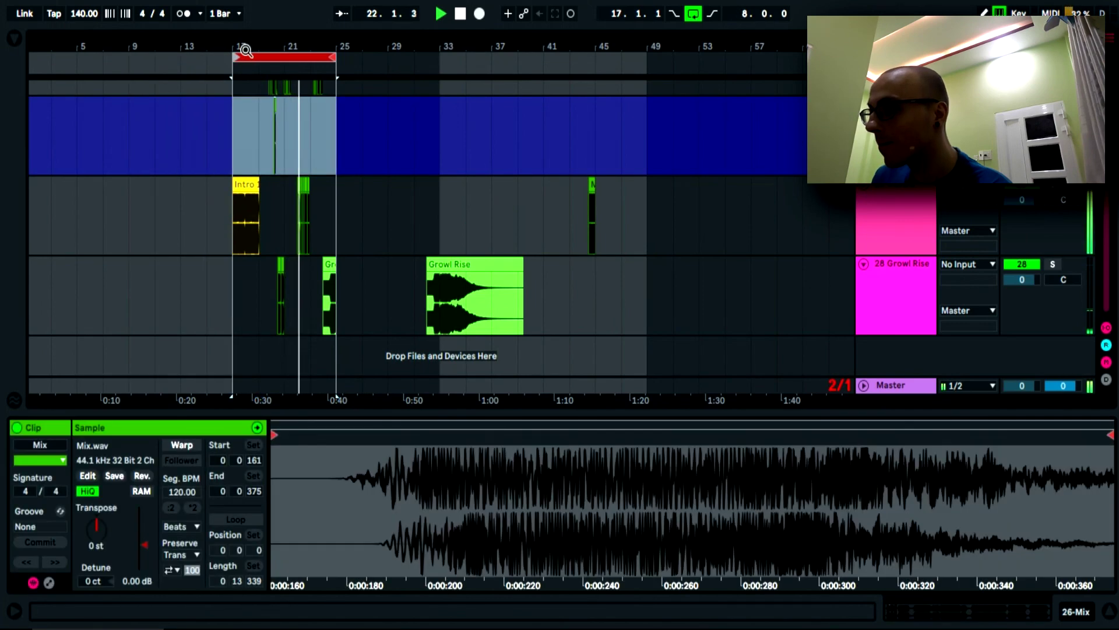
{"action": "key", "text": "z"}
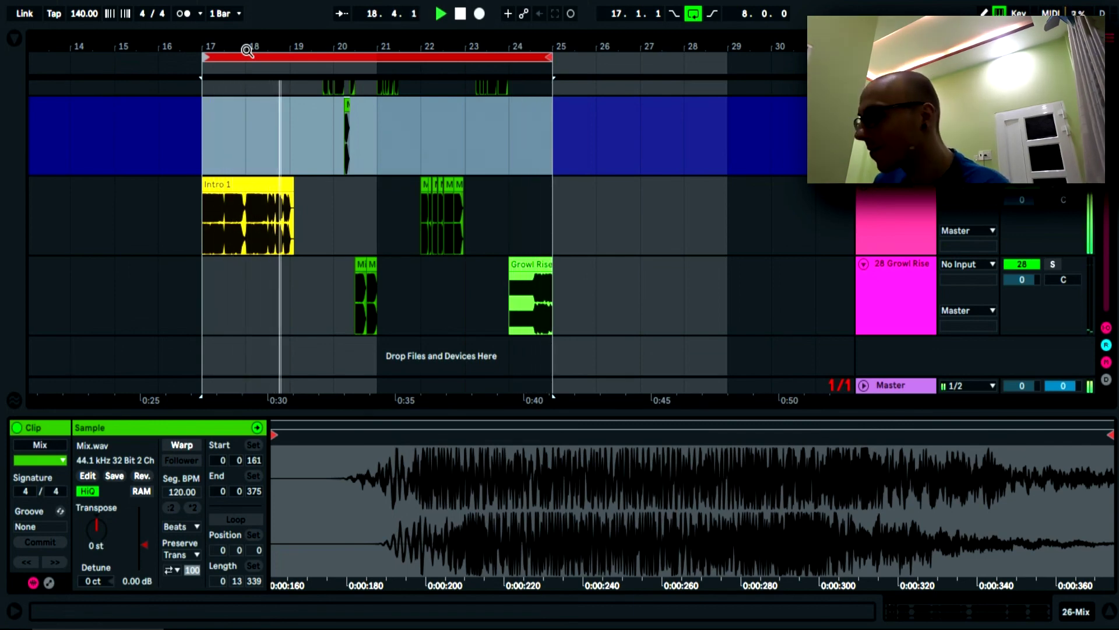
{"action": "key", "text": "space"}
Step: Audition the Growl Rise clip from 24.1.1 and split it at the louder section near 24.3.2
{"action": "left_click_drag", "start_coordinate": [530, 46], "coordinate": [530, 128]}
{"action": "left_click", "coordinate": [395, 316]}
{"action": "key", "text": "space"}
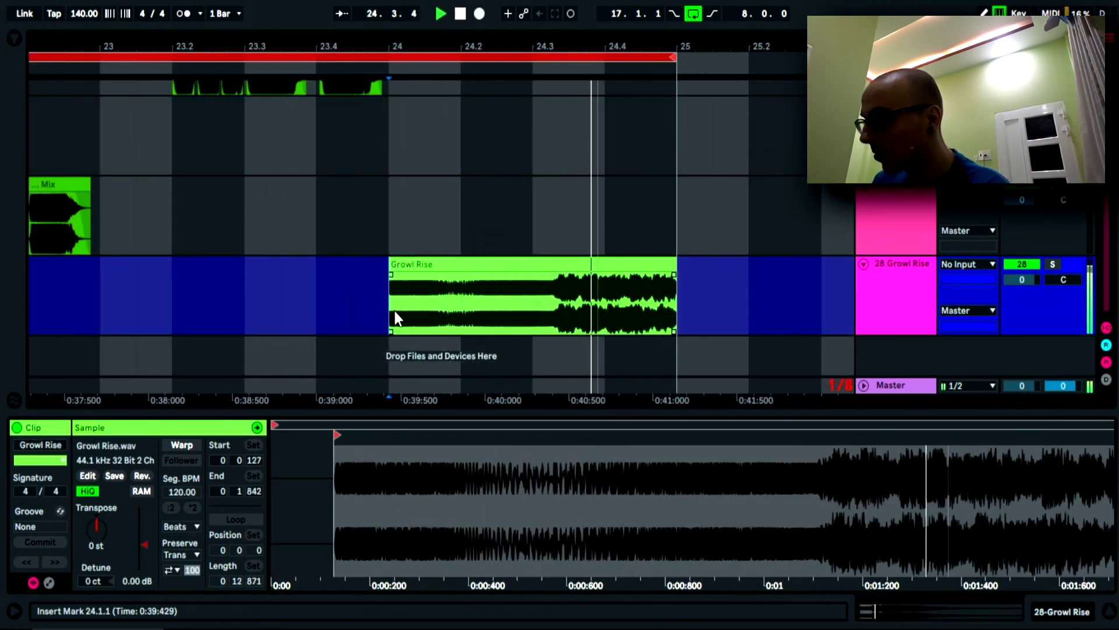
{"action": "key", "text": "space"}
{"action": "left_click_drag", "start_coordinate": [578, 52], "coordinate": [578, 93]}
{"action": "left_click", "coordinate": [518, 311]}
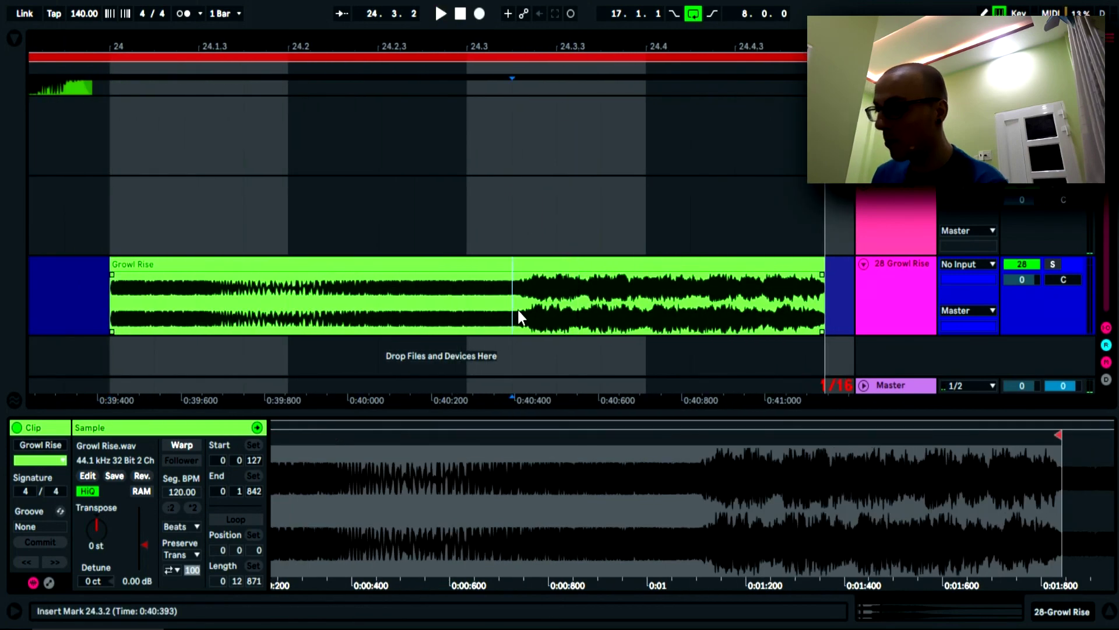
{"action": "key", "text": "ctrl+e"}
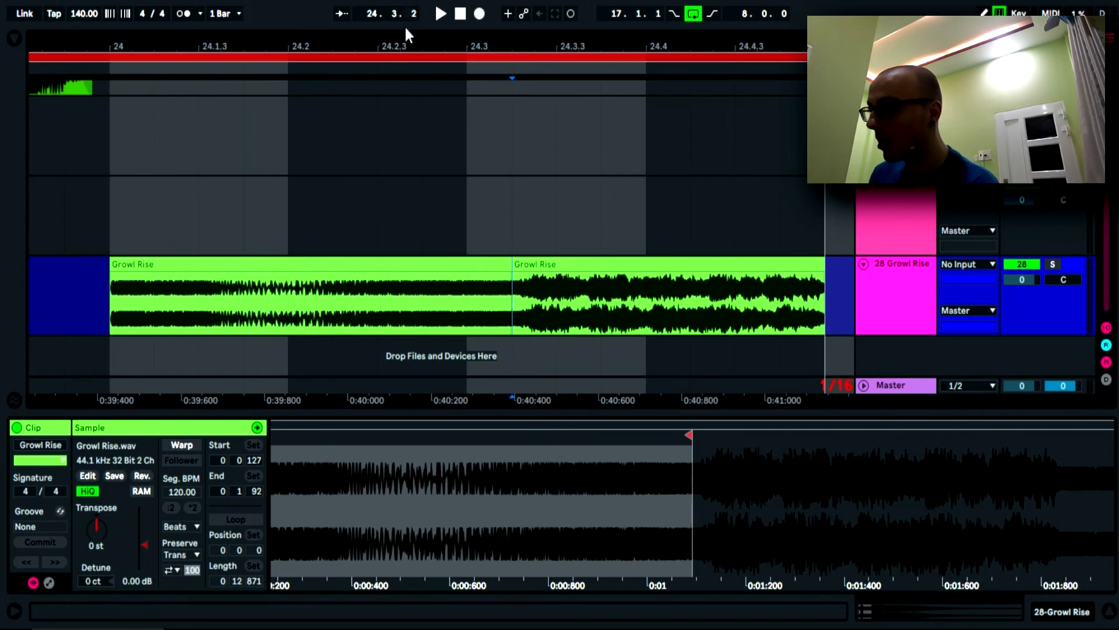
{"action": "left_click_drag", "start_coordinate": [406, 37], "coordinate": [418, 12]}
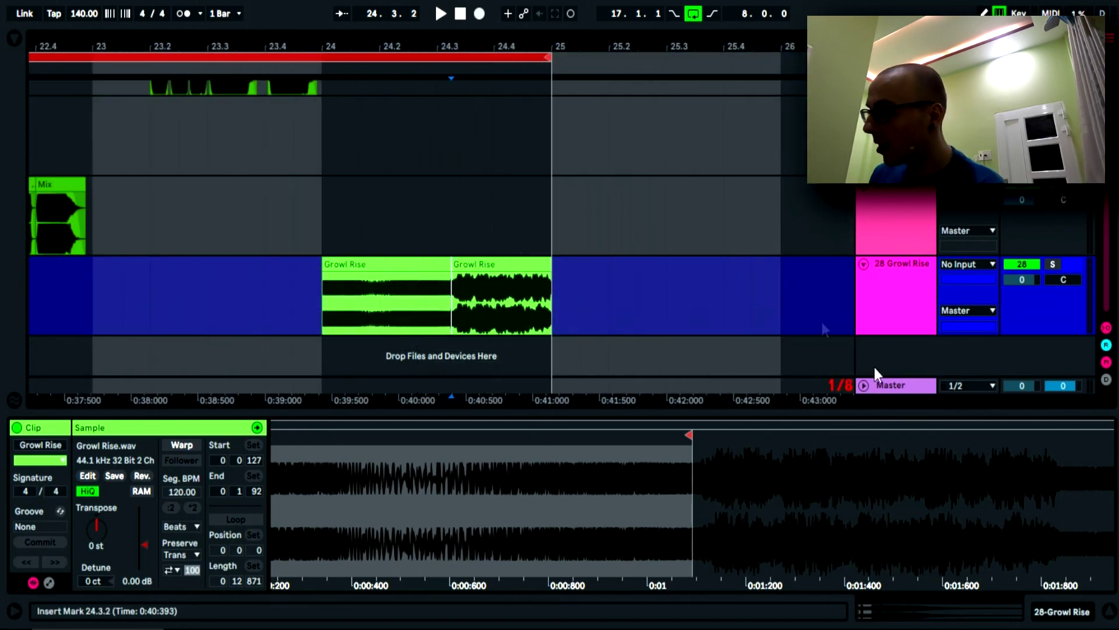